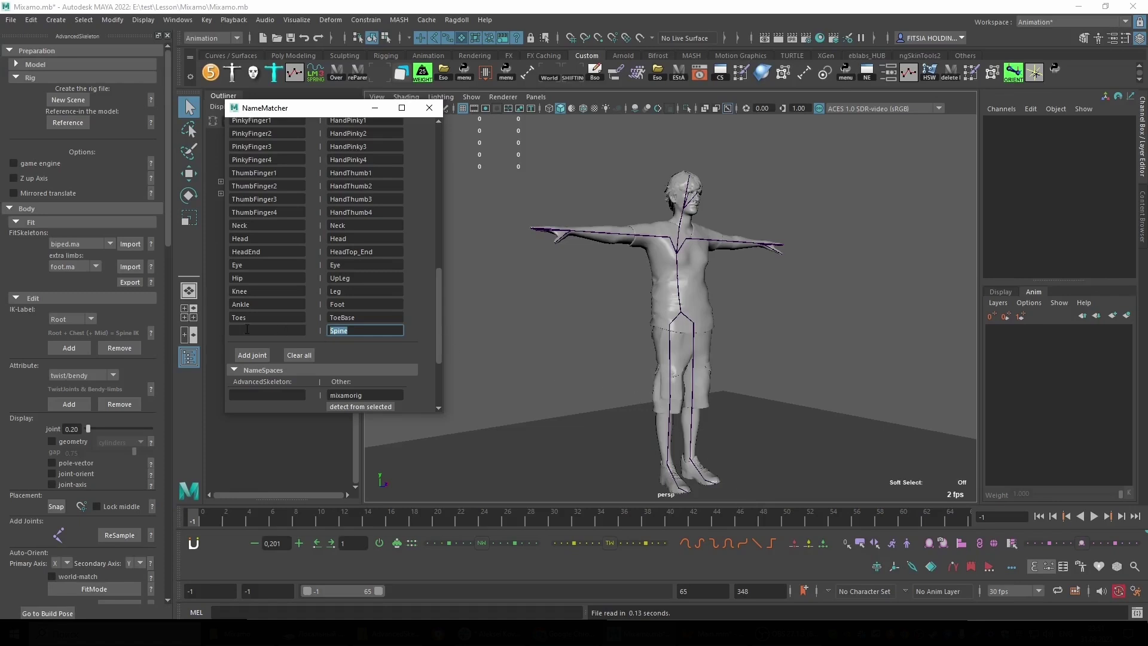
Enter Spine as the matching name beside the Mixamo Spine row in NameMatcher.
{"action": "scroll", "coordinate": [274, 261], "scroll_direction": "up", "scroll_amount": 2}
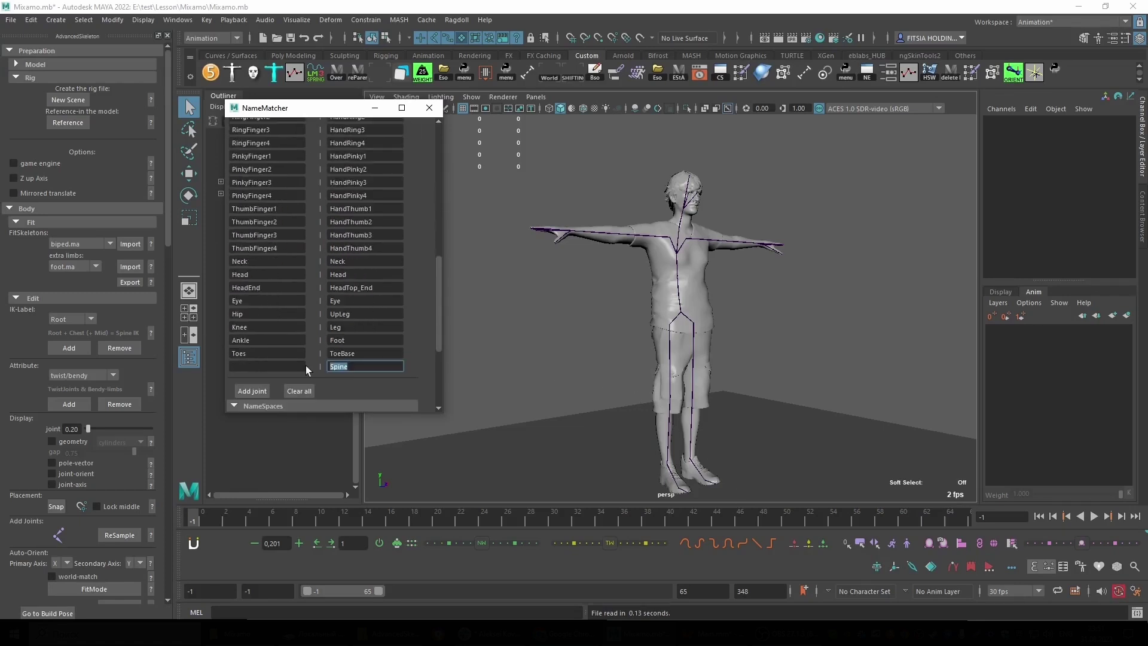
{"action": "left_click", "coordinate": [247, 365]}
{"action": "scroll", "coordinate": [296, 323], "scroll_direction": "up", "scroll_amount": 5}
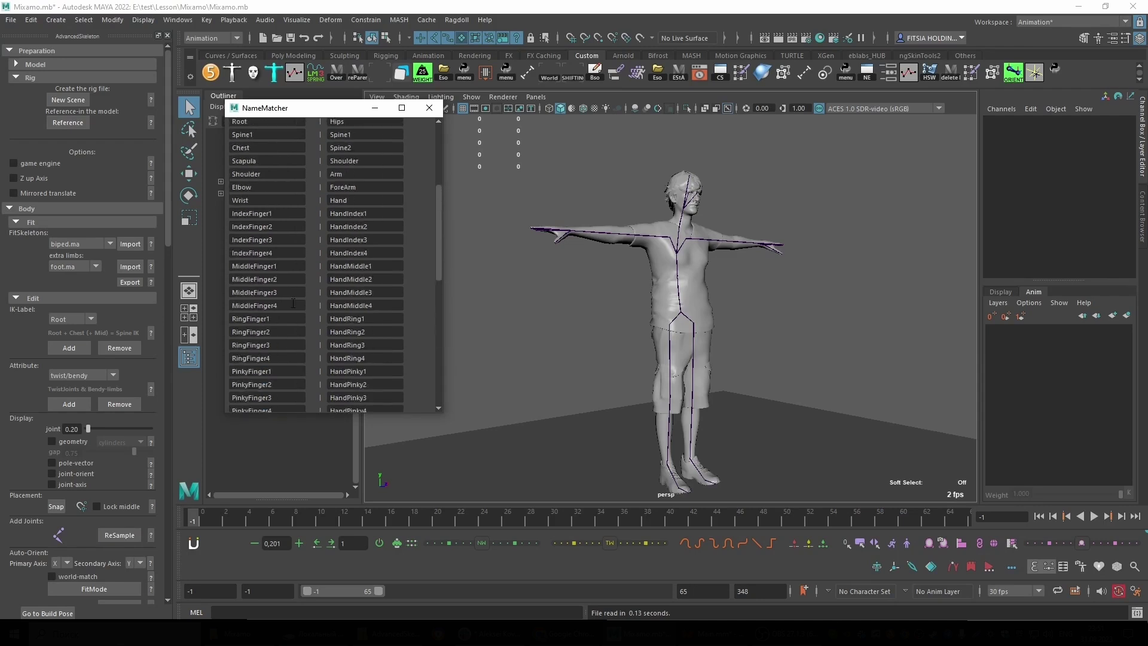
{"action": "scroll", "coordinate": [292, 296], "scroll_direction": "up", "scroll_amount": 5}
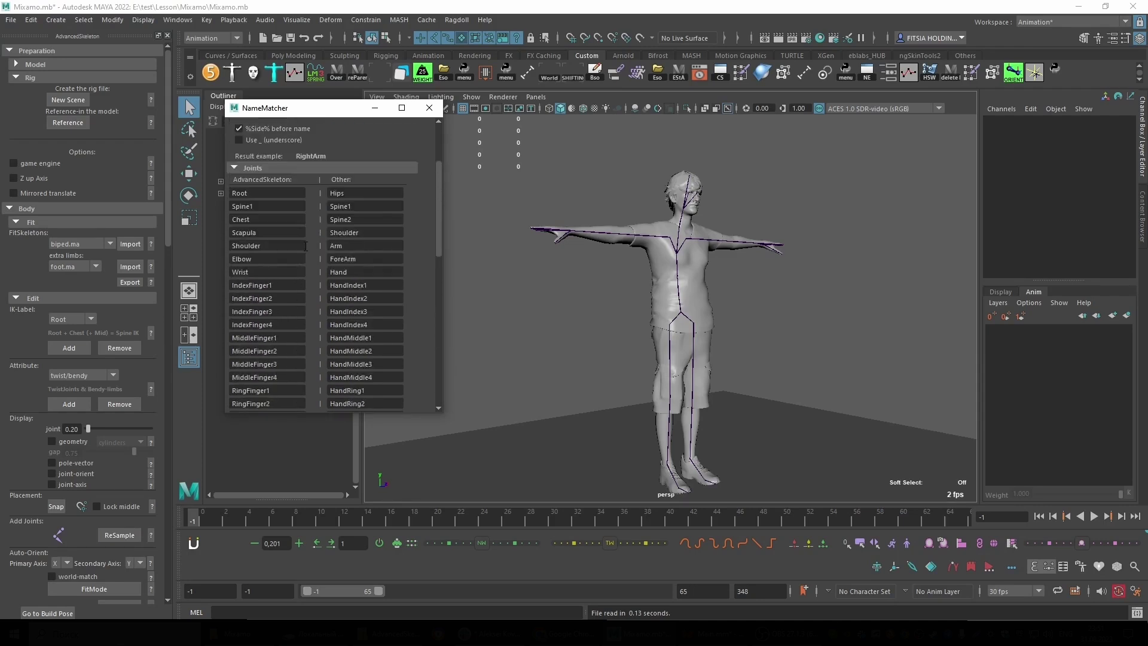
{"action": "scroll", "coordinate": [305, 245], "scroll_direction": "down", "scroll_amount": 5}
{"action": "scroll", "coordinate": [306, 245], "scroll_direction": "down", "scroll_amount": 5}
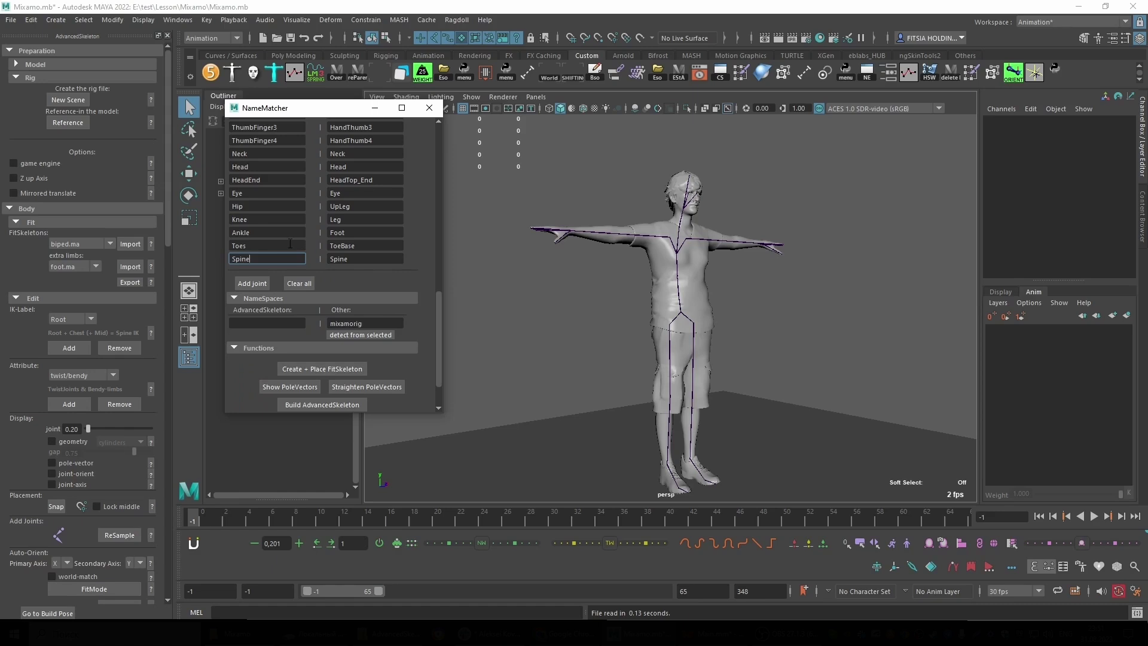
{"action": "scroll", "coordinate": [545, 290], "scroll_direction": "up", "scroll_amount": 5}
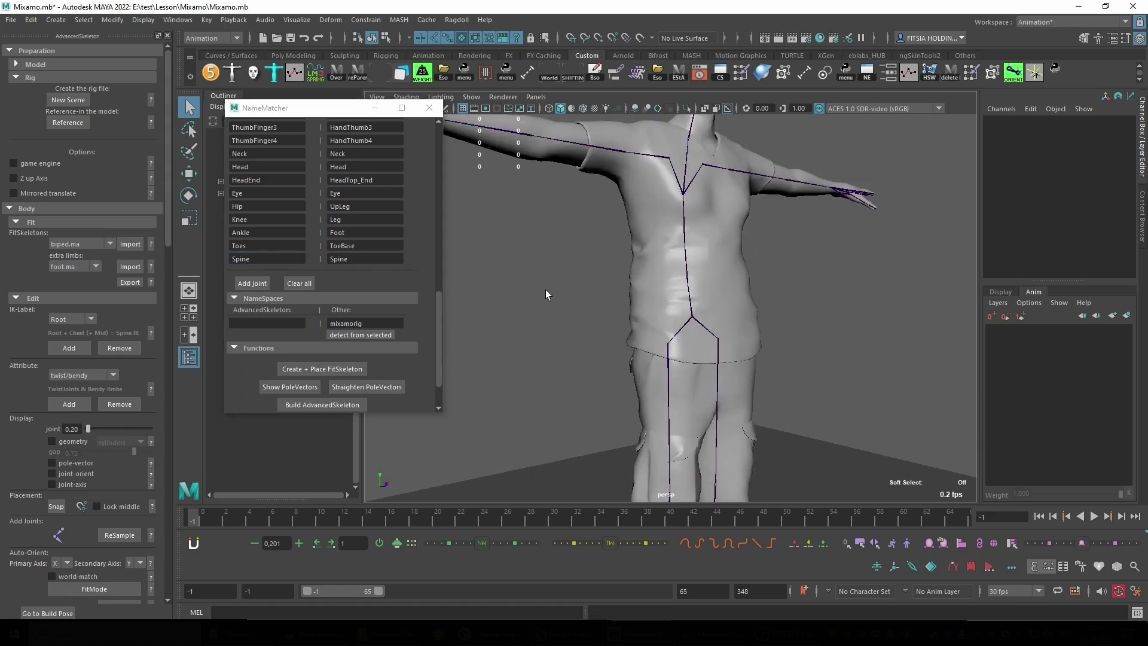
Select the mixamorig:Hips joint in the viewport.
{"action": "left_click", "coordinate": [694, 320]}
{"action": "scroll", "coordinate": [247, 219], "scroll_direction": "up", "scroll_amount": 3}
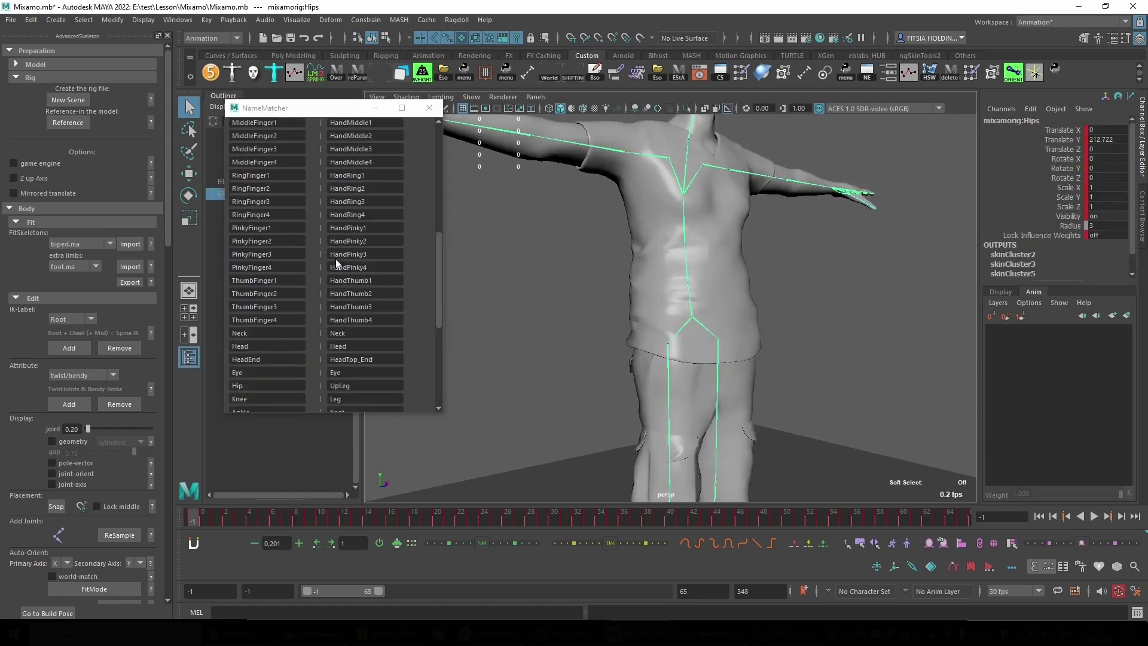
{"action": "scroll", "coordinate": [247, 219], "scroll_direction": "up", "scroll_amount": 4}
{"action": "scroll", "coordinate": [247, 219], "scroll_direction": "up", "scroll_amount": 3}
{"action": "scroll", "coordinate": [332, 316], "scroll_direction": "down", "scroll_amount": 4}
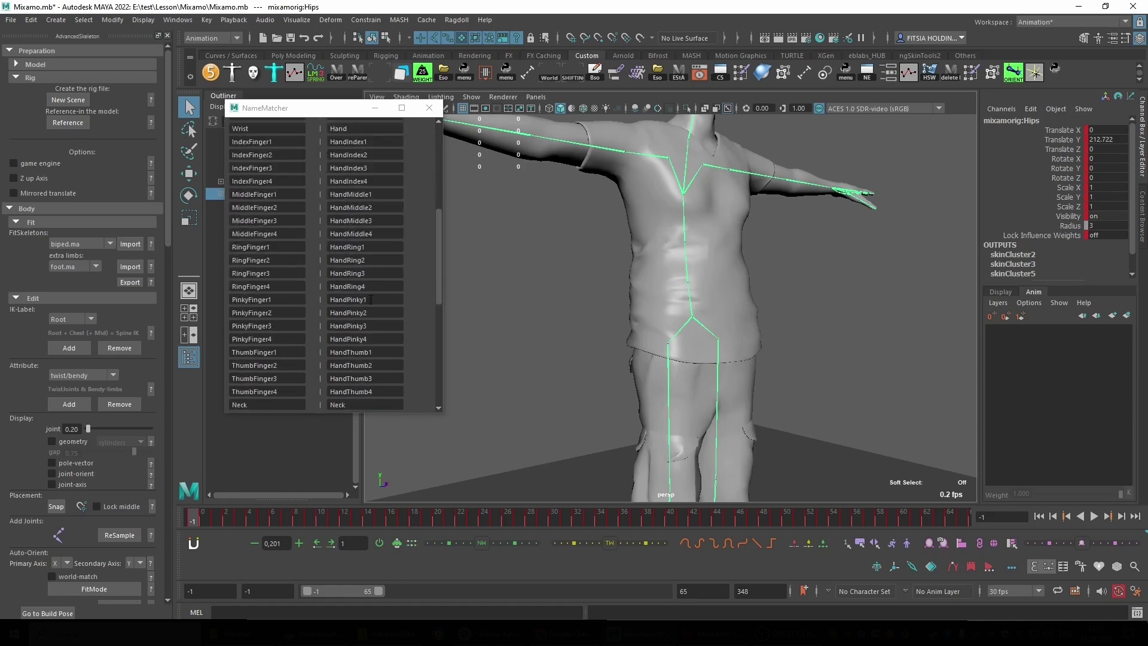
{"action": "scroll", "coordinate": [353, 308], "scroll_direction": "down", "scroll_amount": 3}
{"action": "scroll", "coordinate": [366, 300], "scroll_direction": "down", "scroll_amount": 3}
Create and place the FitSkeleton on the Mixamo character, then orbit around the torso.
{"action": "left_click", "coordinate": [306, 321]}
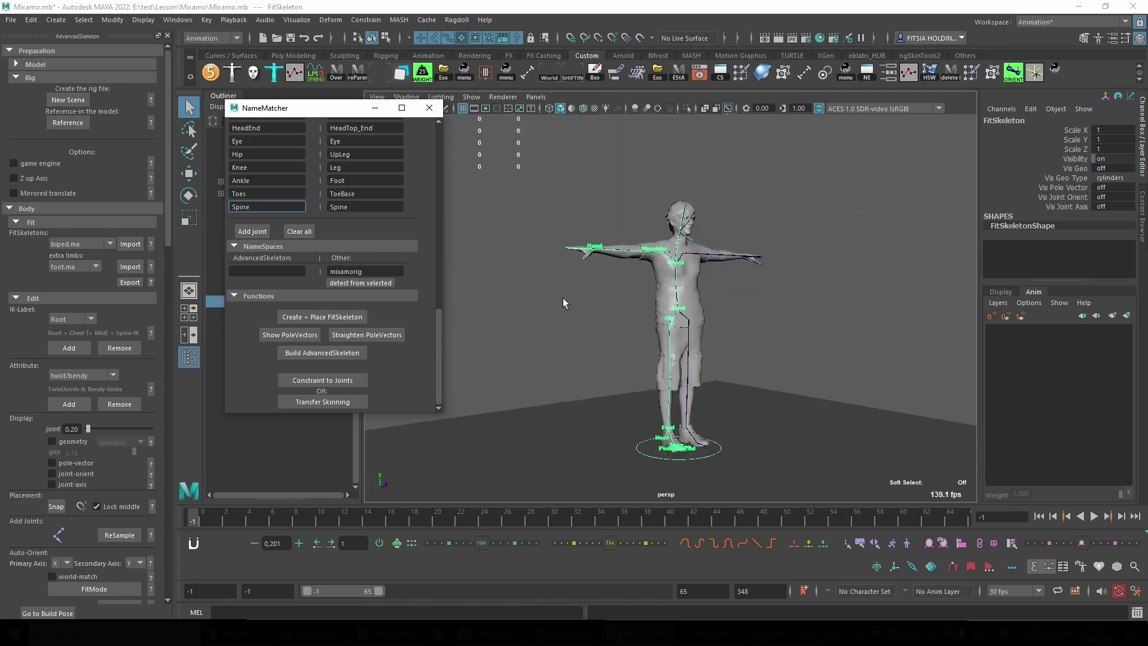
{"action": "scroll", "coordinate": [573, 288], "scroll_direction": "up", "scroll_amount": 5}
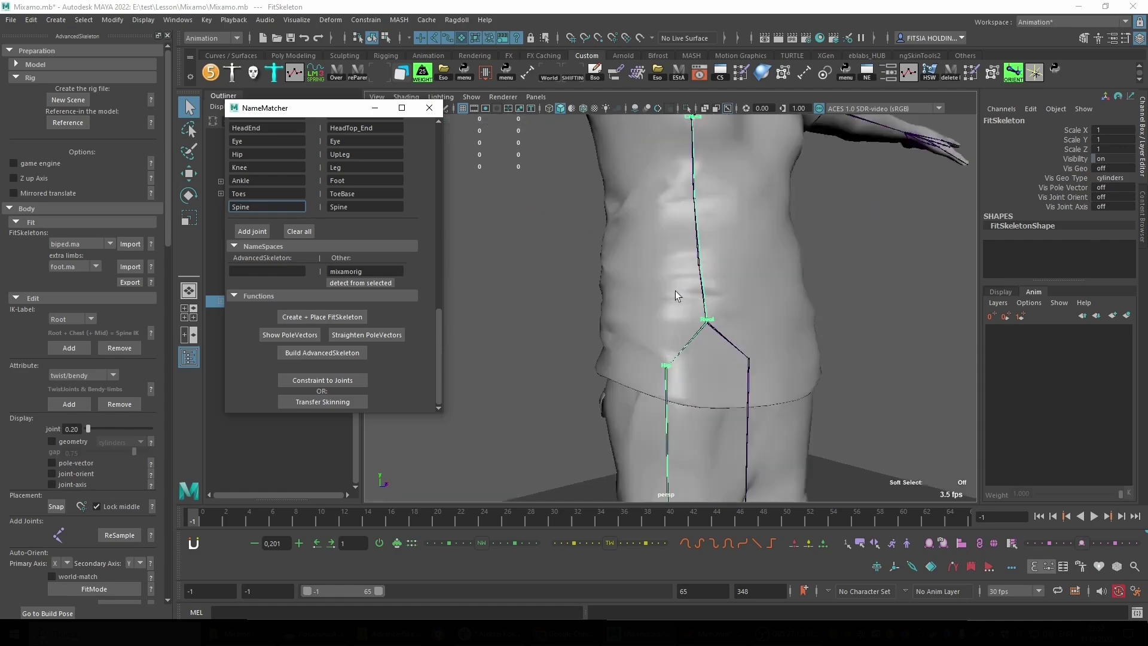
{"action": "mouse_move", "coordinate": [662, 279]}
{"action": "left_mouse_down", "text": "alt"}
{"action": "mouse_move", "coordinate": [711, 304]}
{"action": "mouse_move", "coordinate": [692, 308]}
{"action": "mouse_move", "coordinate": [709, 286]}
{"action": "mouse_move", "coordinate": [747, 281]}
{"action": "left_mouse_up", "text": "alt"}
{"action": "scroll", "coordinate": [680, 256], "scroll_direction": "down", "scroll_amount": 2}
{"action": "scroll", "coordinate": [668, 292], "scroll_direction": "up", "scroll_amount": 1}
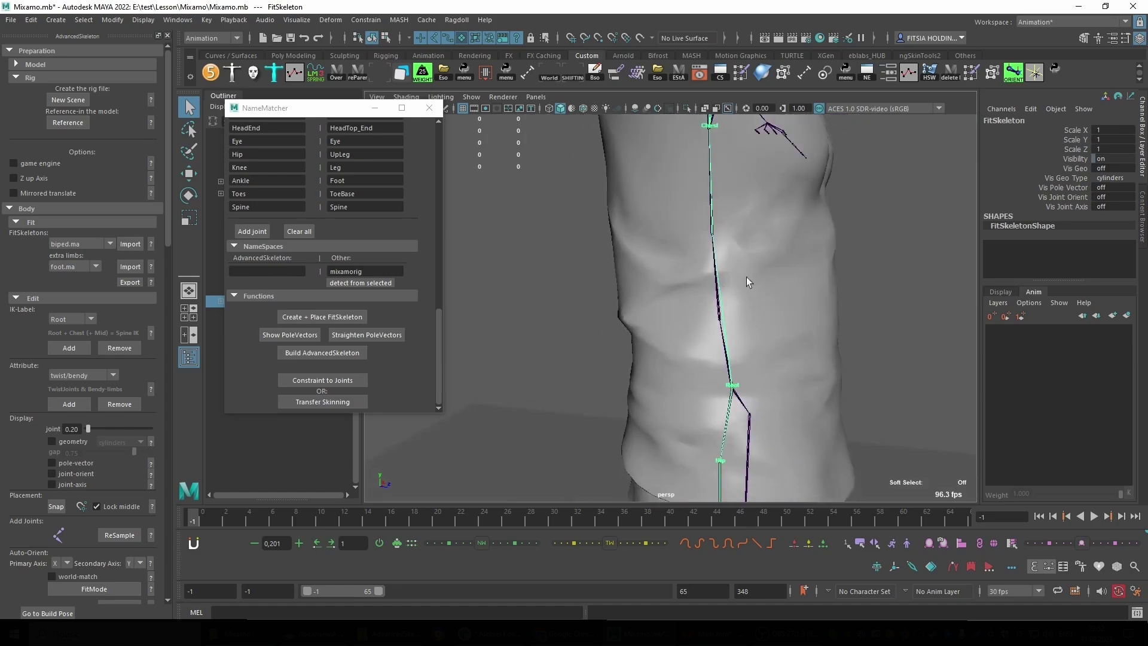
Check the fit by selecting the Spine, Spine1 and FitSkeleton Root joints.
{"action": "left_click", "coordinate": [917, 277]}
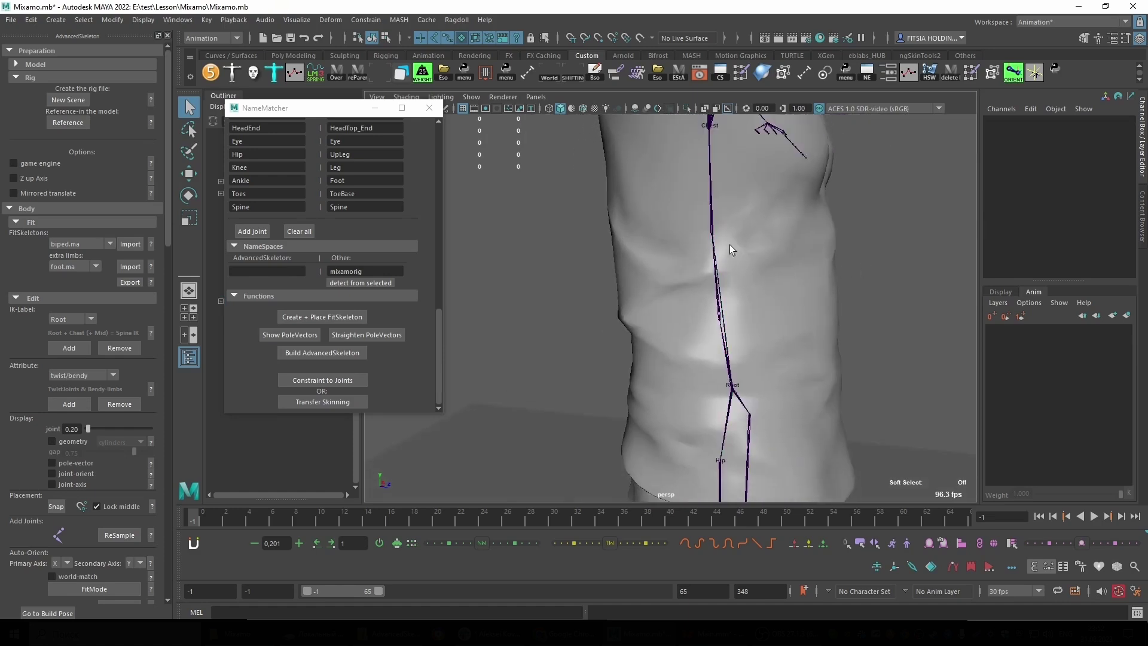
{"action": "left_click", "coordinate": [718, 265]}
{"action": "left_click_drag", "start_coordinate": [718, 266], "coordinate": [705, 302], "text": "alt"}
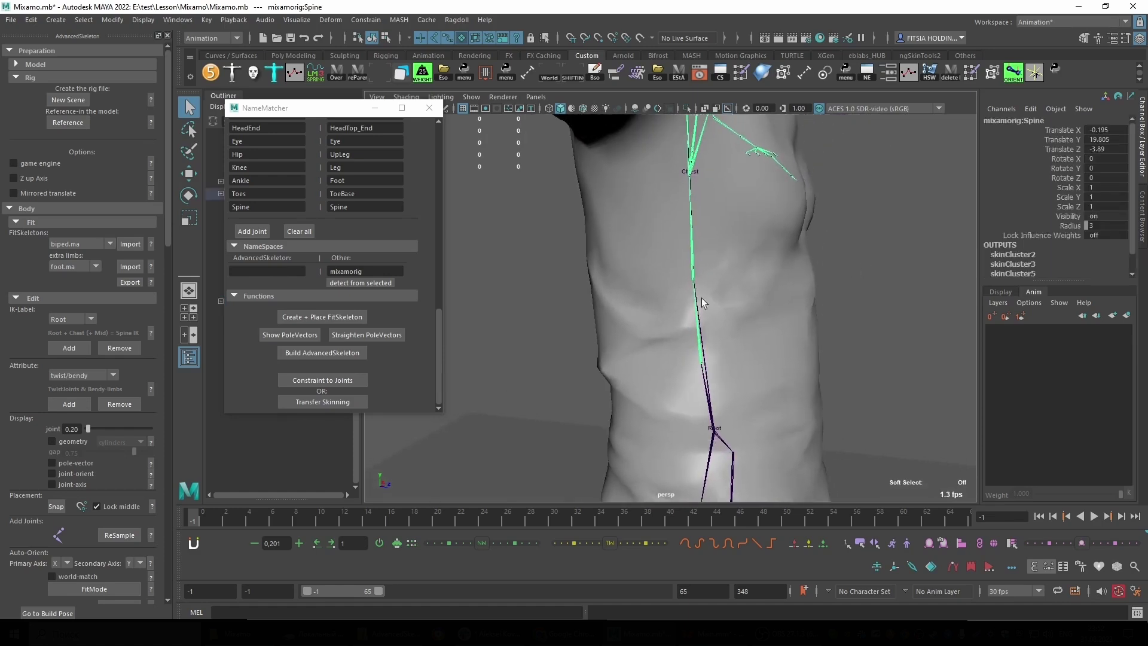
{"action": "key", "text": "w"}
{"action": "left_click", "coordinate": [690, 259]}
{"action": "mouse_move", "coordinate": [780, 294]}
{"action": "left_mouse_down", "text": "alt"}
{"action": "mouse_move", "coordinate": [687, 295]}
{"action": "mouse_move", "coordinate": [725, 300]}
{"action": "left_mouse_up", "text": "alt"}
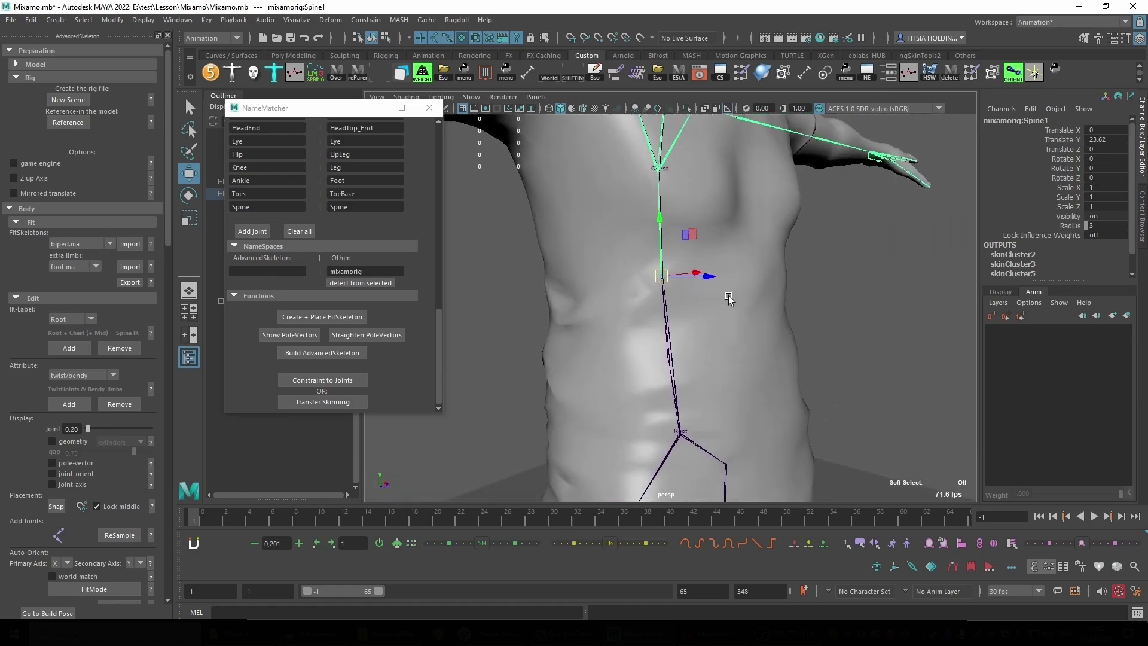
{"action": "left_click", "coordinate": [674, 377]}
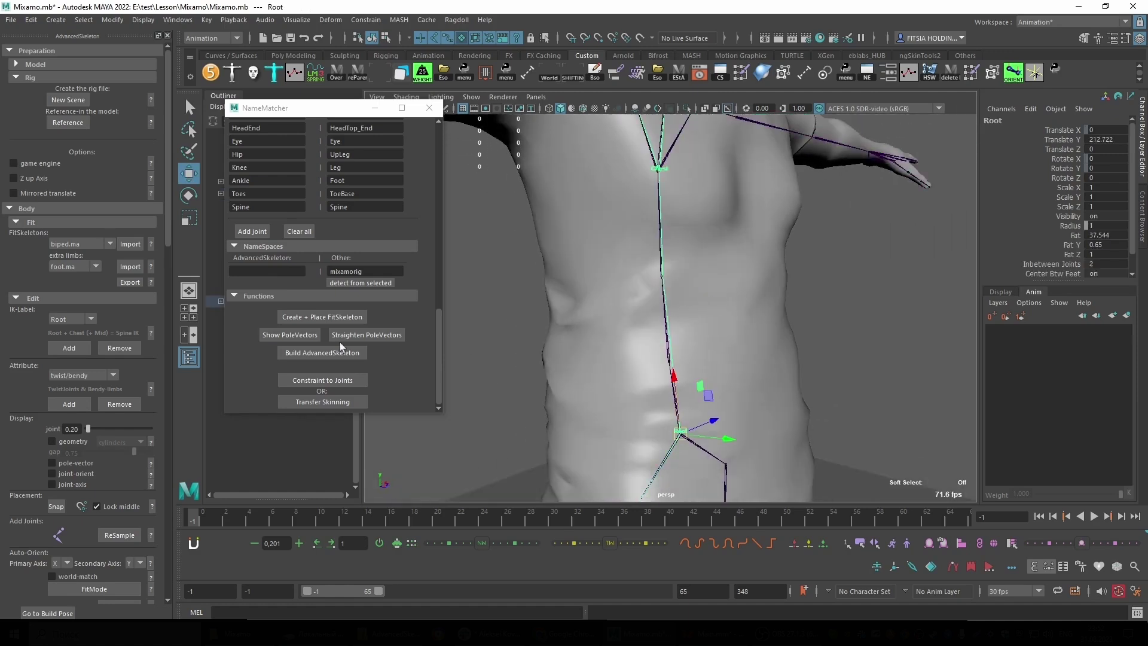
{"action": "mouse_move", "coordinate": [318, 117]}
{"action": "left_mouse_down"}
{"action": "mouse_move", "coordinate": [361, 171]}
{"action": "mouse_move", "coordinate": [461, 219]}
{"action": "left_mouse_up"}
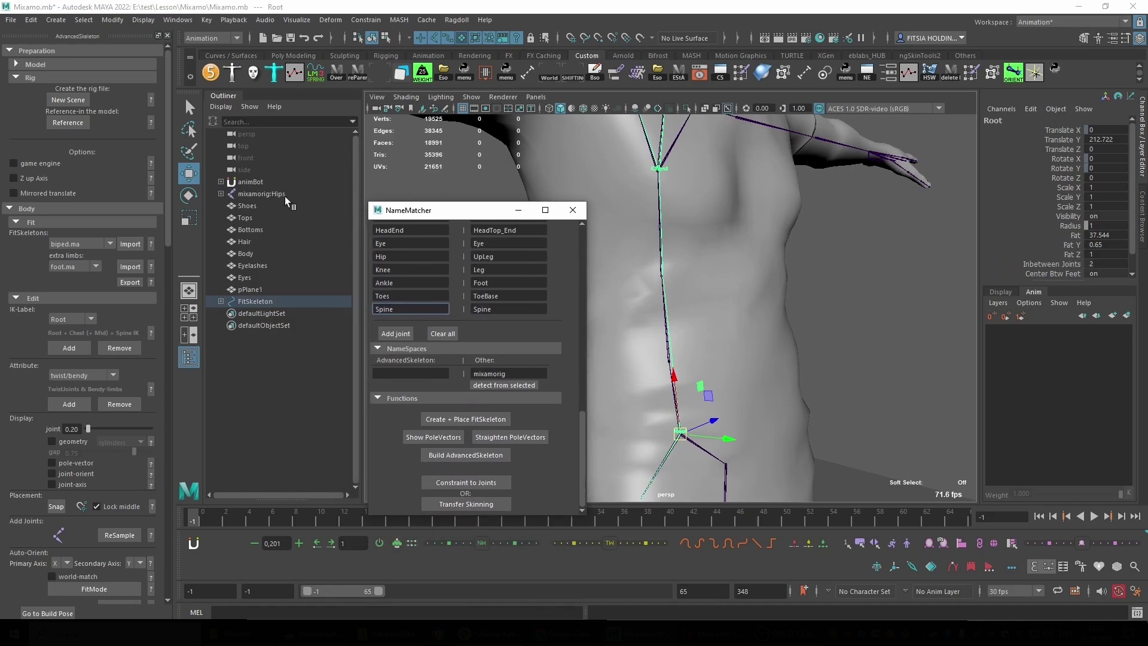
Assign the selected mixamorig:Hips skeleton to a new display layer, layer1.
{"action": "left_click", "coordinate": [261, 193]}
{"action": "scroll", "coordinate": [767, 334], "scroll_direction": "down", "scroll_amount": 3}
{"action": "mouse_move", "coordinate": [767, 334]}
{"action": "left_mouse_down", "text": "alt"}
{"action": "mouse_move", "coordinate": [843, 288]}
{"action": "mouse_move", "coordinate": [805, 320]}
{"action": "left_mouse_up", "text": "alt"}
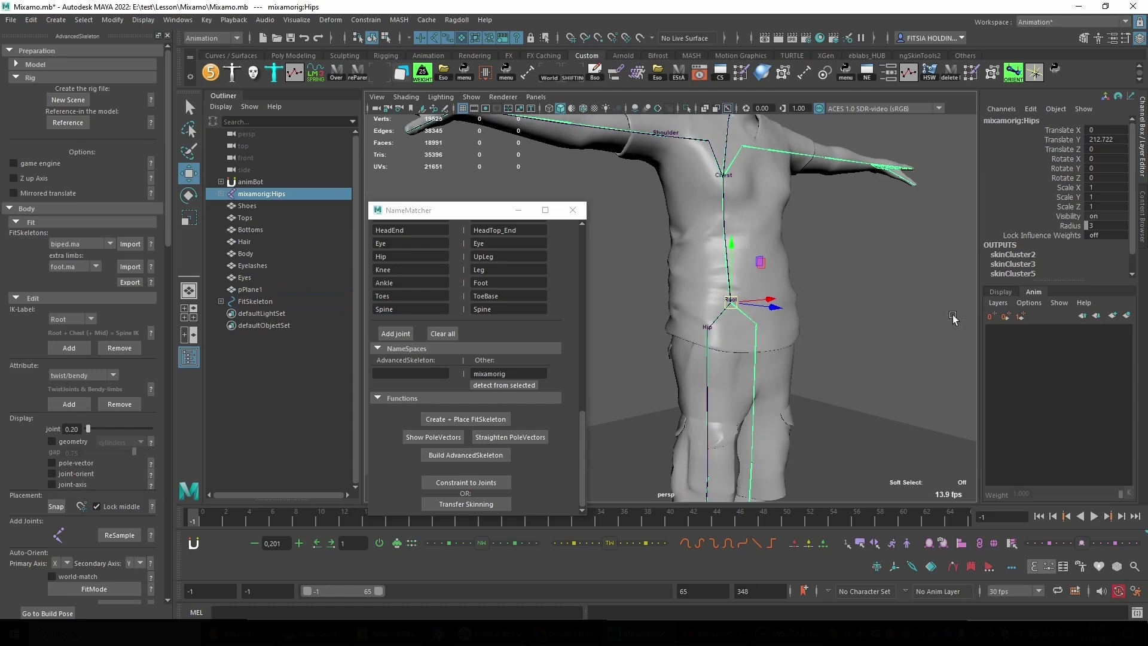
{"action": "left_click", "coordinate": [1002, 293]}
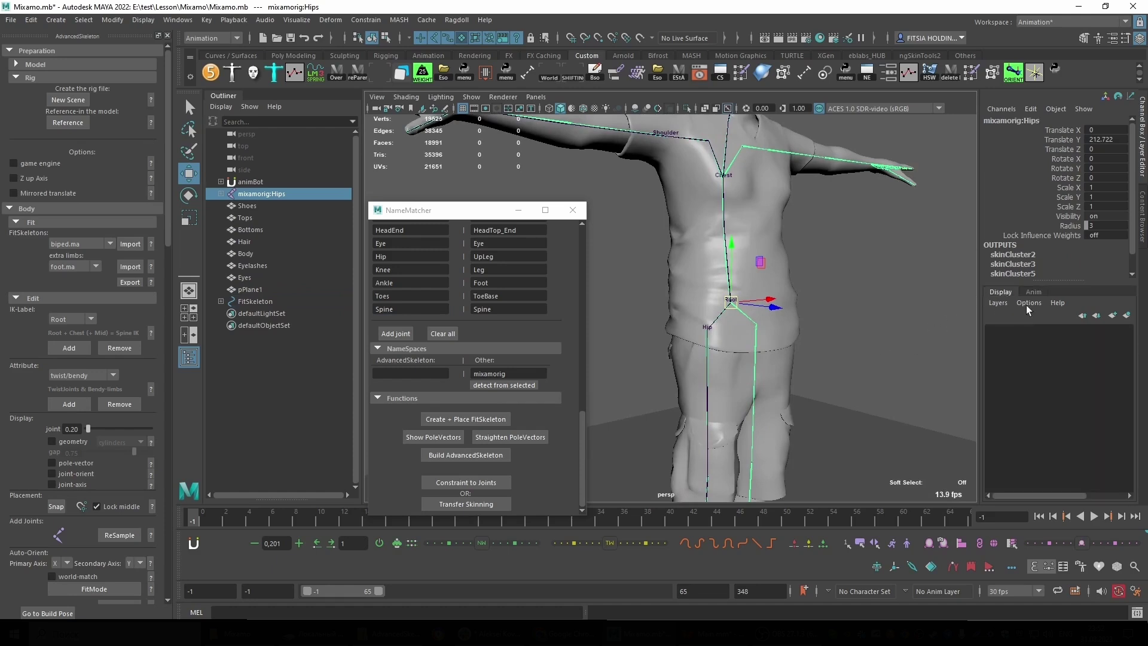
{"action": "left_click", "coordinate": [1129, 317]}
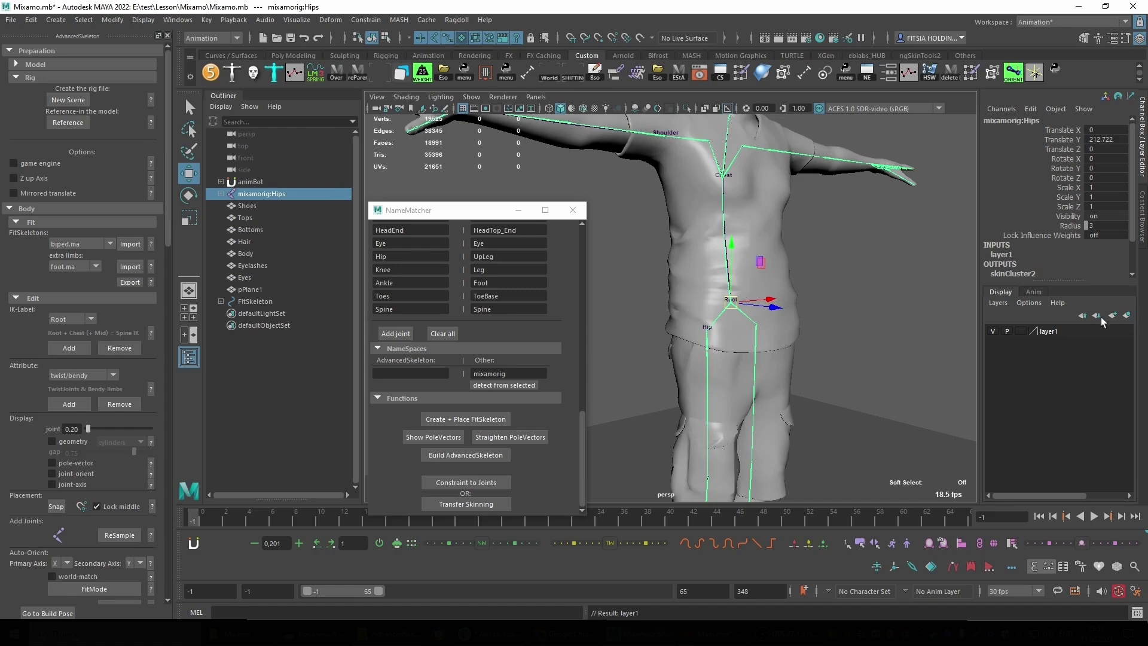
Toggle layer1's visibility off and on, leaving the skeleton visible.
{"action": "left_click", "coordinate": [994, 332]}
{"action": "left_click", "coordinate": [995, 332]}
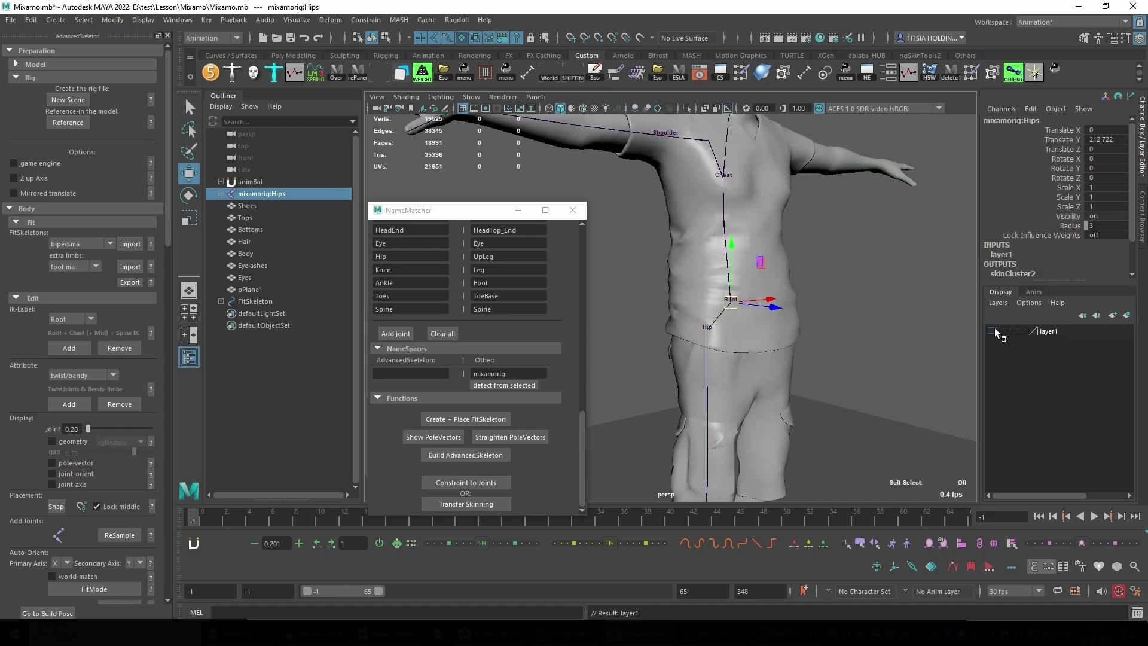
{"action": "left_click", "coordinate": [995, 332]}
{"action": "left_click", "coordinate": [994, 332]}
{"action": "left_click", "coordinate": [995, 332]}
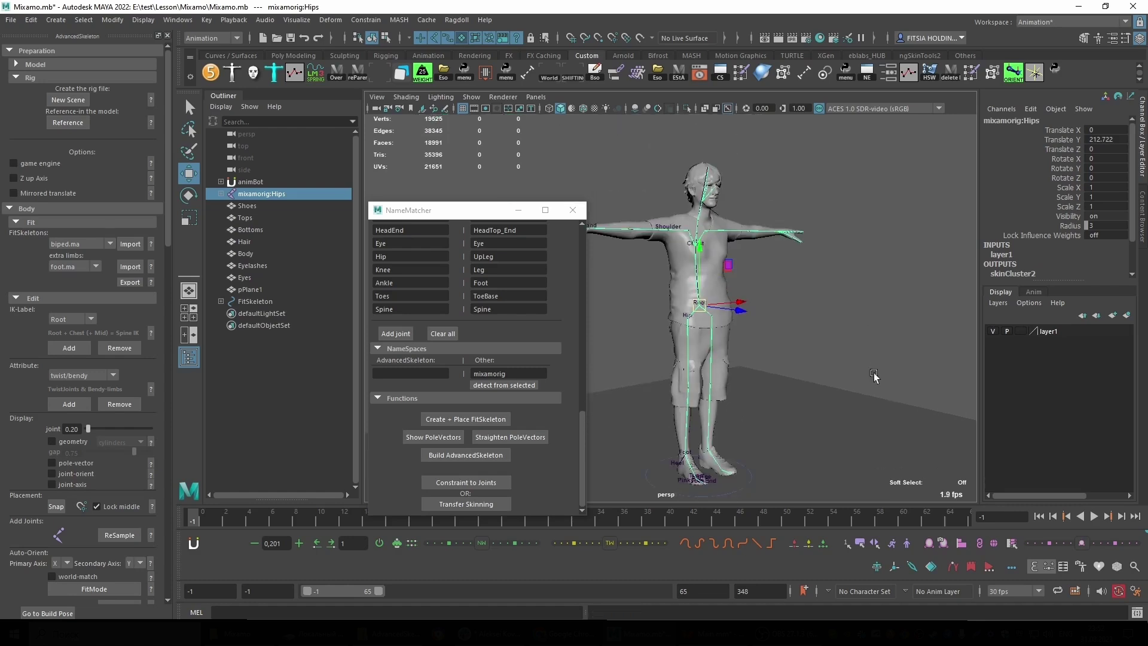
{"action": "scroll", "coordinate": [877, 323], "scroll_direction": "down", "scroll_amount": 5}
{"action": "scroll", "coordinate": [816, 299], "scroll_direction": "up", "scroll_amount": 5}
{"action": "scroll", "coordinate": [778, 371], "scroll_direction": "up", "scroll_amount": 2}
{"action": "scroll", "coordinate": [757, 382], "scroll_direction": "up", "scroll_amount": 1}
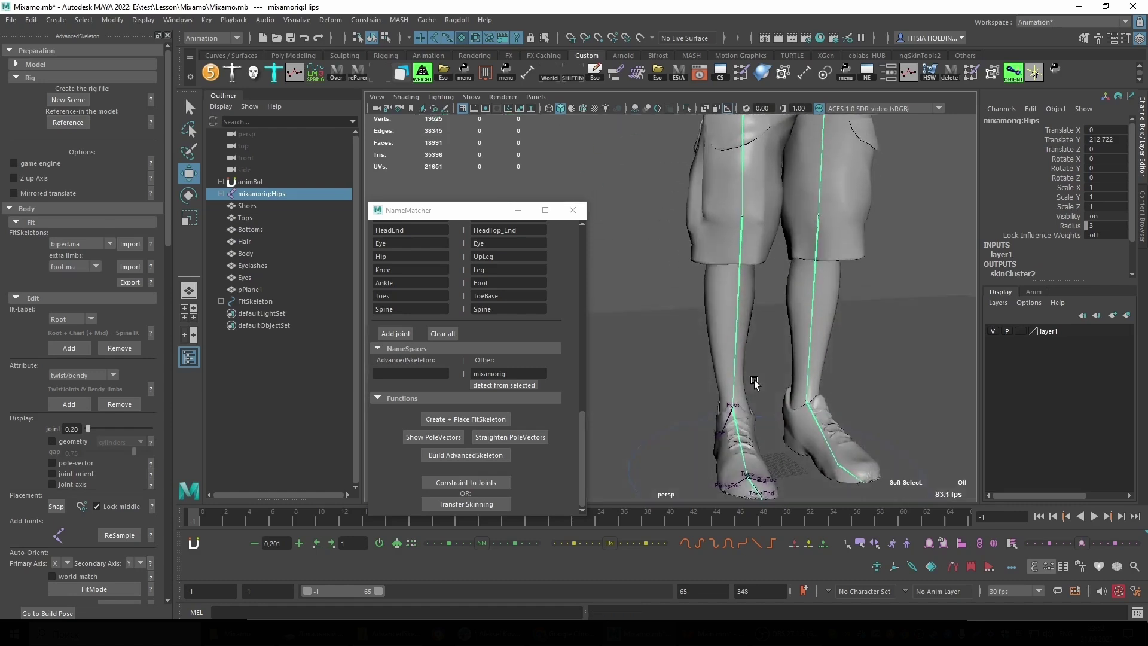
{"action": "scroll", "coordinate": [750, 390], "scroll_direction": "up", "scroll_amount": 1}
{"action": "scroll", "coordinate": [724, 383], "scroll_direction": "down", "scroll_amount": 1}
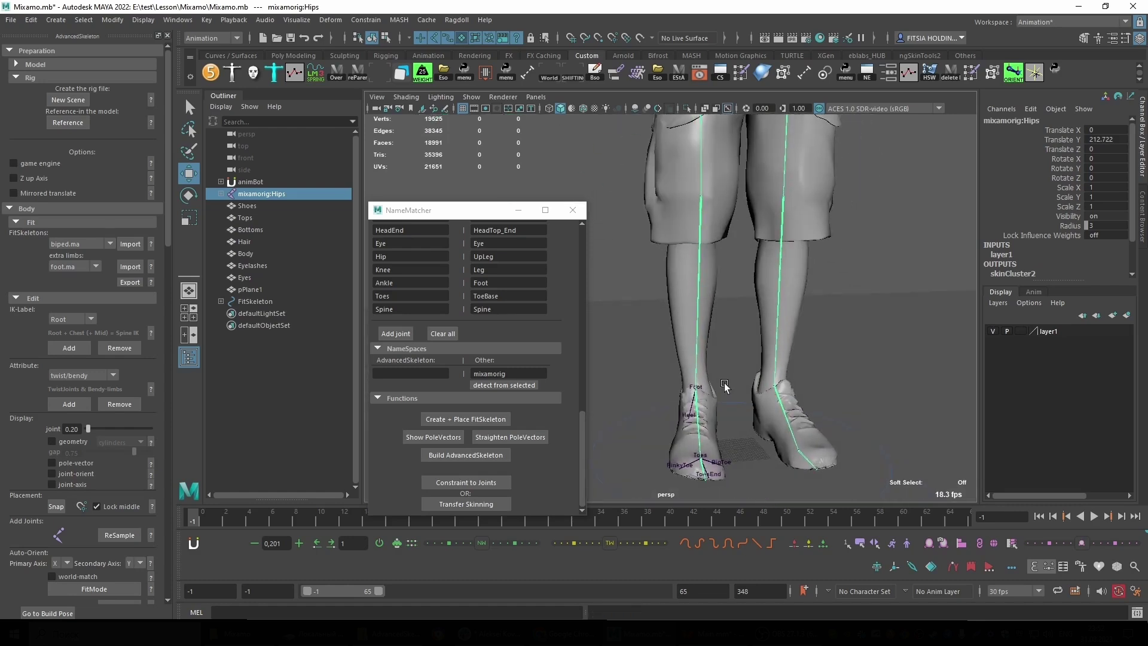
{"action": "scroll", "coordinate": [725, 386], "scroll_direction": "up", "scroll_amount": 2}
{"action": "mouse_move", "coordinate": [727, 383]}
{"action": "left_mouse_down", "text": "alt"}
{"action": "mouse_move", "coordinate": [738, 356]}
{"action": "mouse_move", "coordinate": [695, 338]}
{"action": "mouse_move", "coordinate": [682, 413]}
{"action": "left_mouse_up", "text": "alt"}
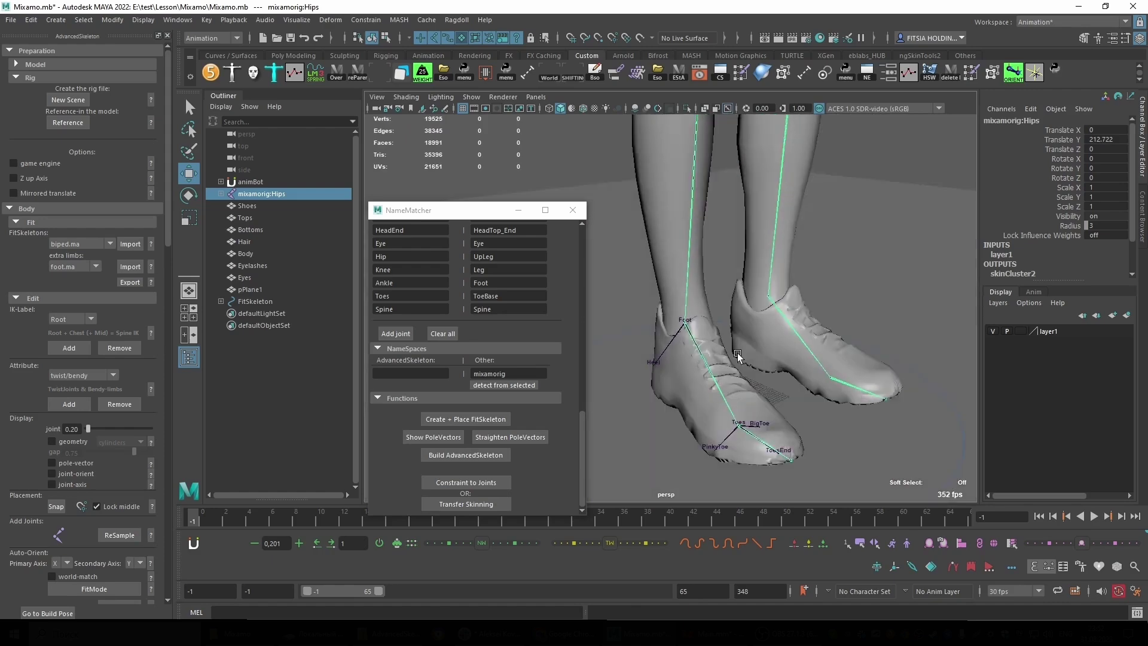
{"action": "scroll", "coordinate": [682, 413], "scroll_direction": "up", "scroll_amount": 3}
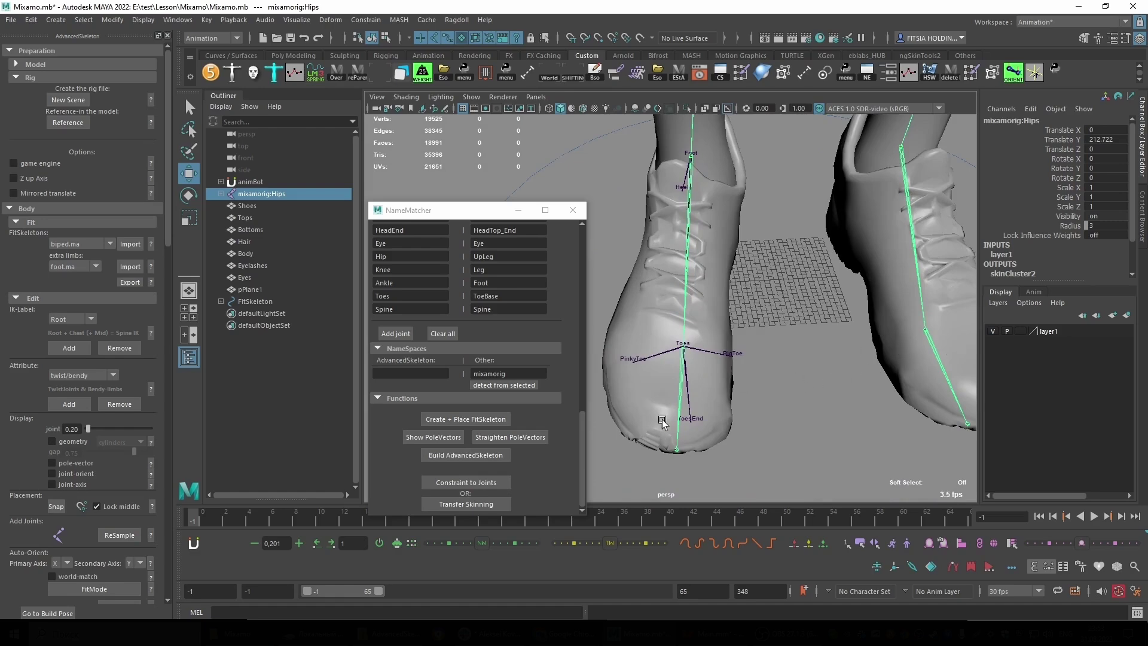
{"action": "scroll", "coordinate": [663, 422], "scroll_direction": "up", "scroll_amount": 2}
{"action": "scroll", "coordinate": [712, 415], "scroll_direction": "up", "scroll_amount": 3}
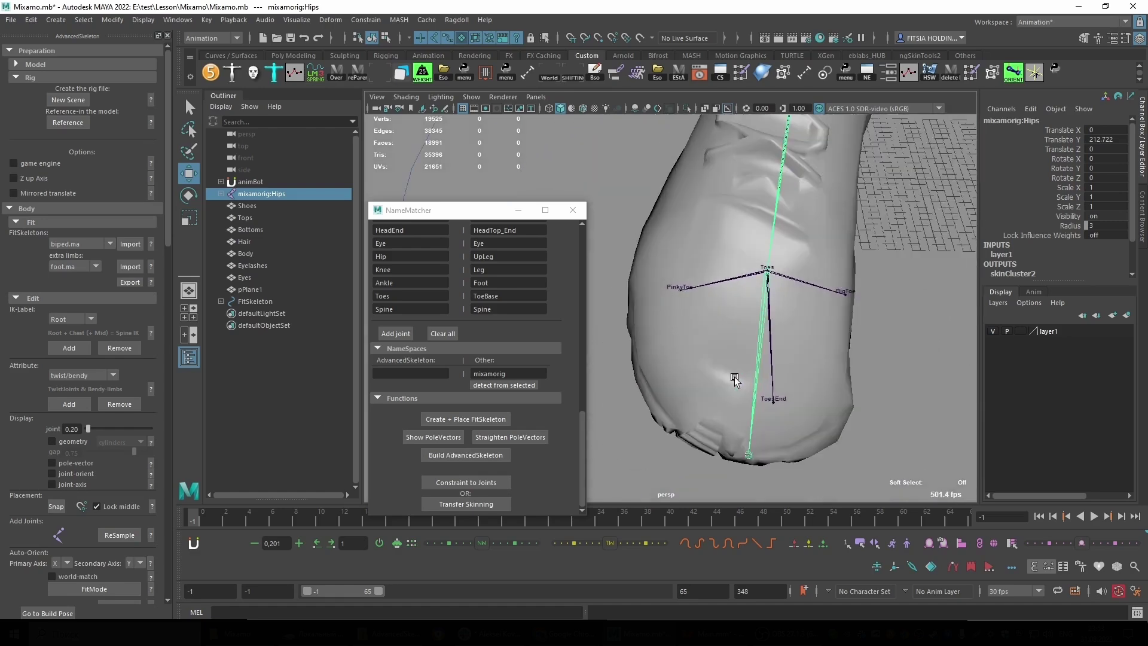
{"action": "left_click", "coordinate": [770, 410]}
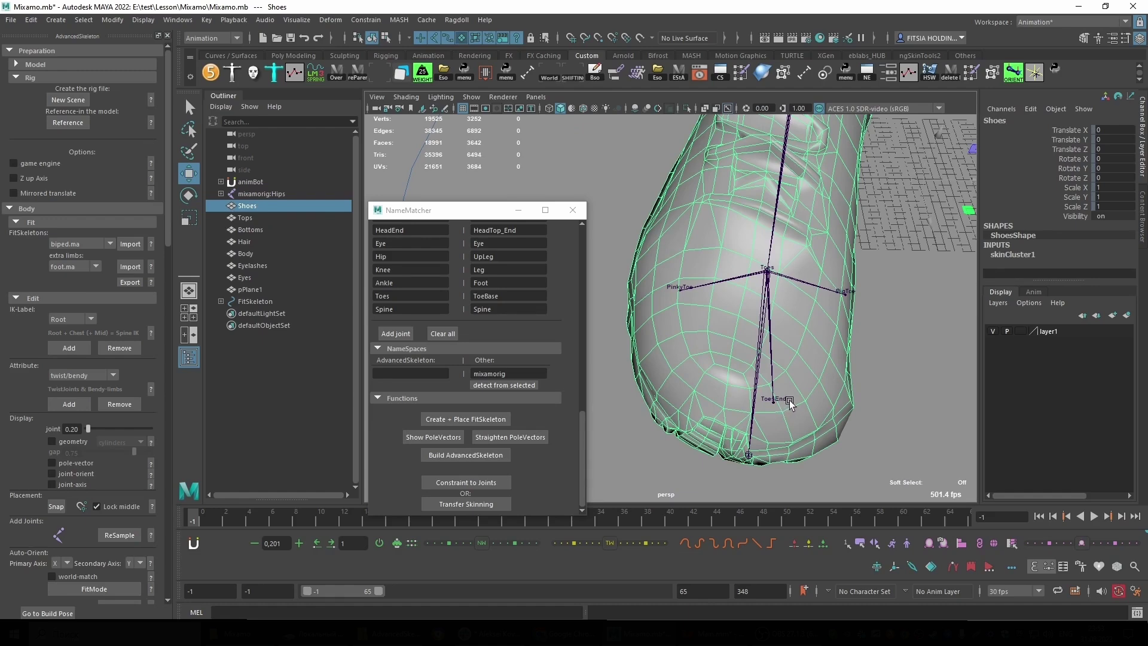
{"action": "scroll", "coordinate": [790, 403], "scroll_direction": "down", "scroll_amount": 5}
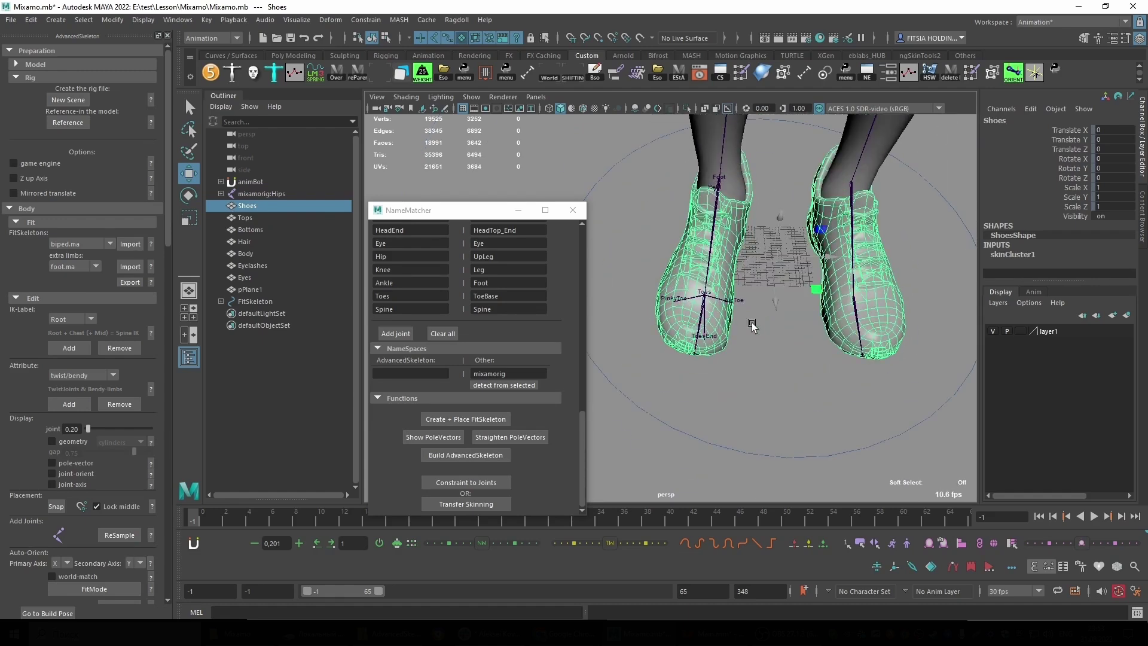
{"action": "middle_click_drag", "start_coordinate": [754, 311], "coordinate": [729, 342], "text": "alt"}
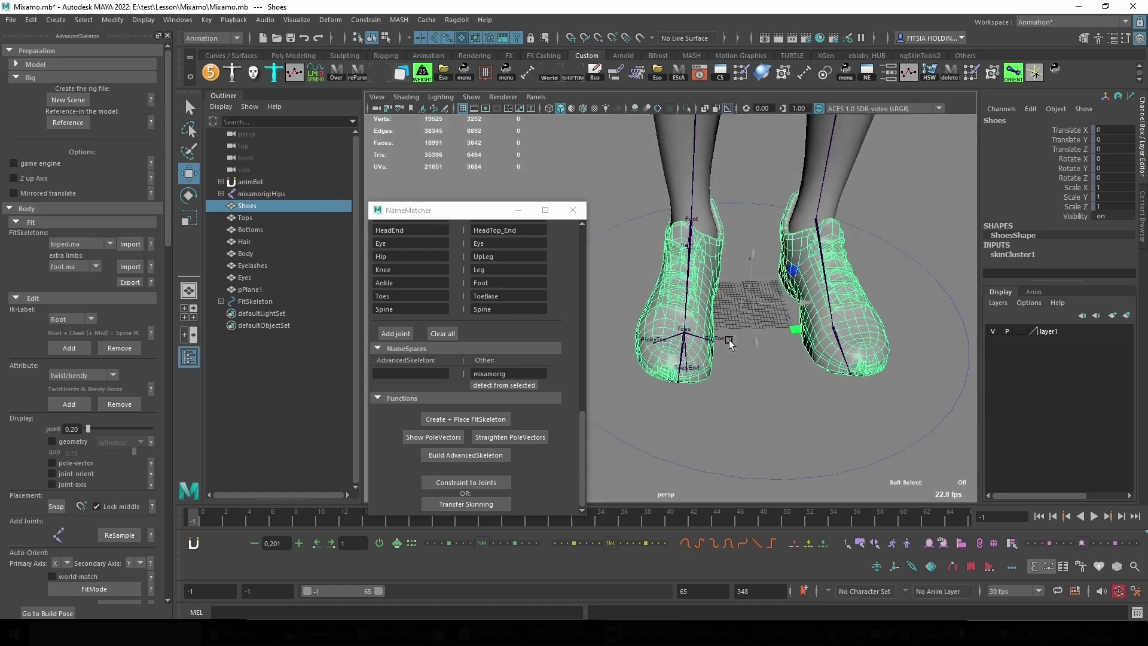
{"action": "left_click", "coordinate": [698, 235]}
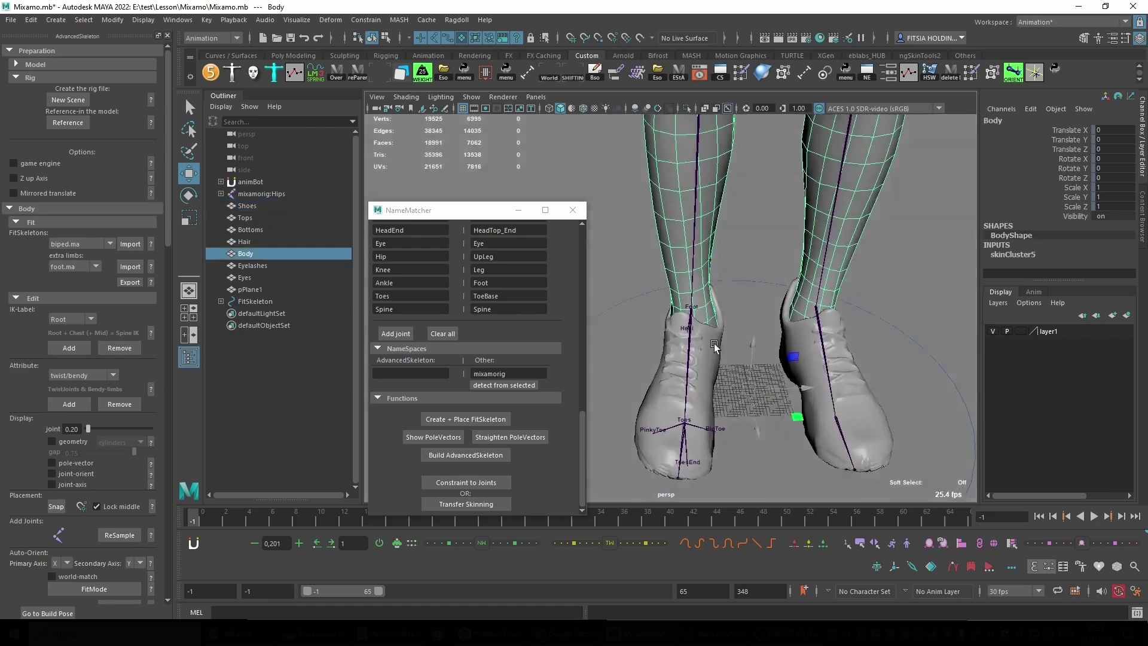
{"action": "middle_click_drag", "start_coordinate": [698, 234], "coordinate": [706, 311], "text": "alt"}
{"action": "left_click", "coordinate": [688, 314]}
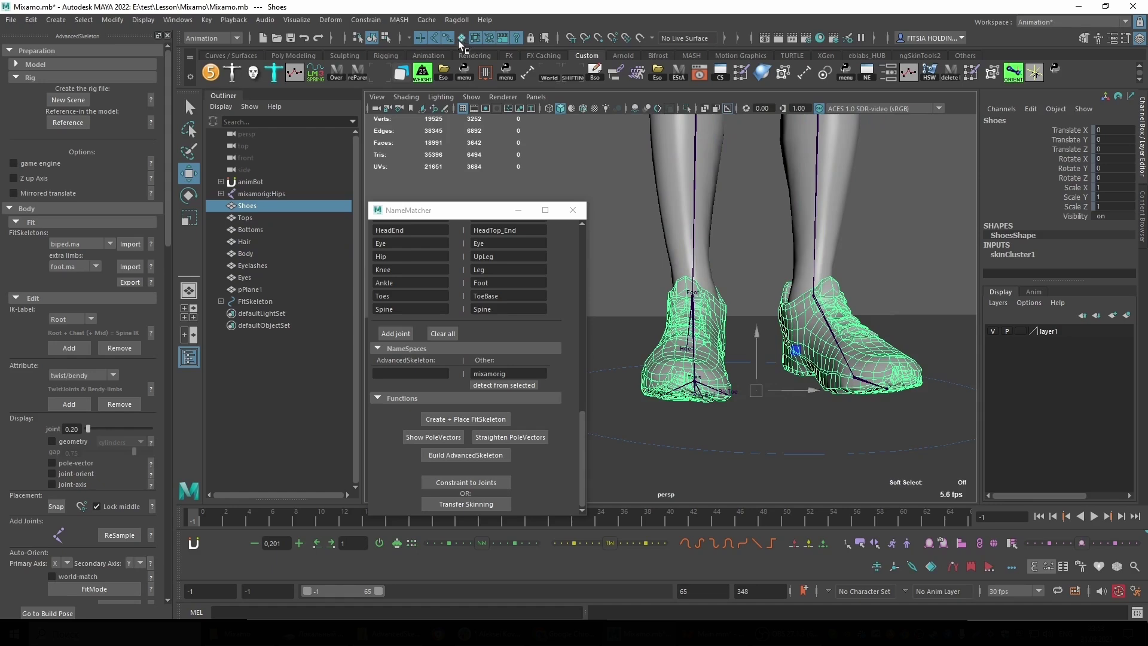
Inspect the right leg joints and Bottoms mesh around the feet.
{"action": "left_click", "coordinate": [633, 210]}
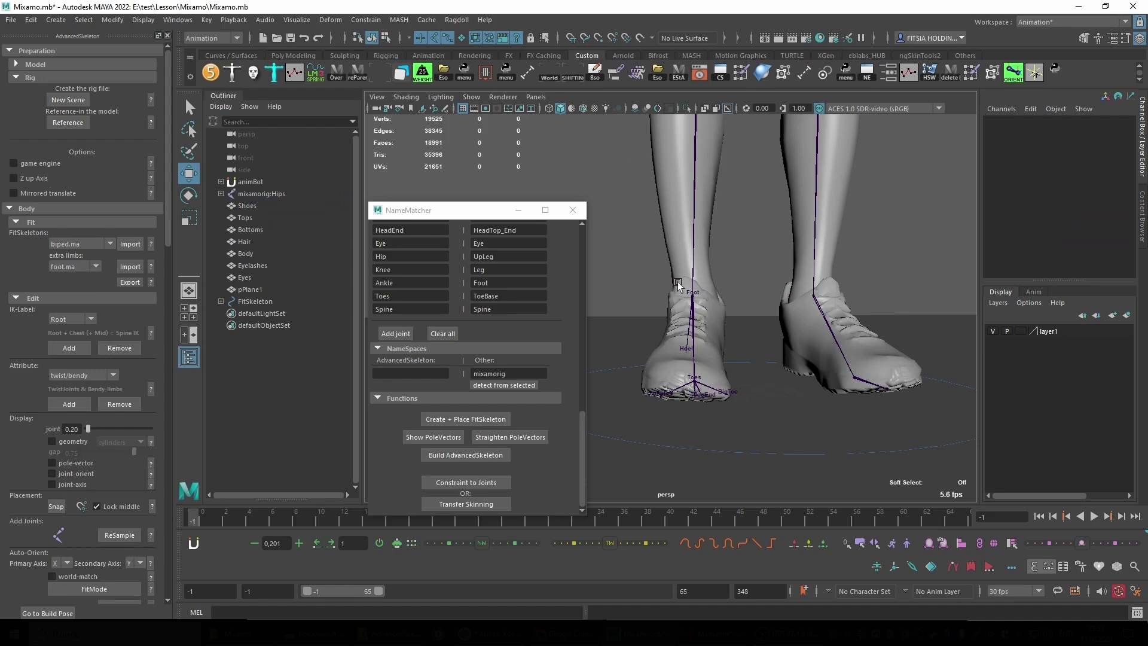
{"action": "left_click_drag", "start_coordinate": [691, 318], "coordinate": [685, 299], "text": "alt"}
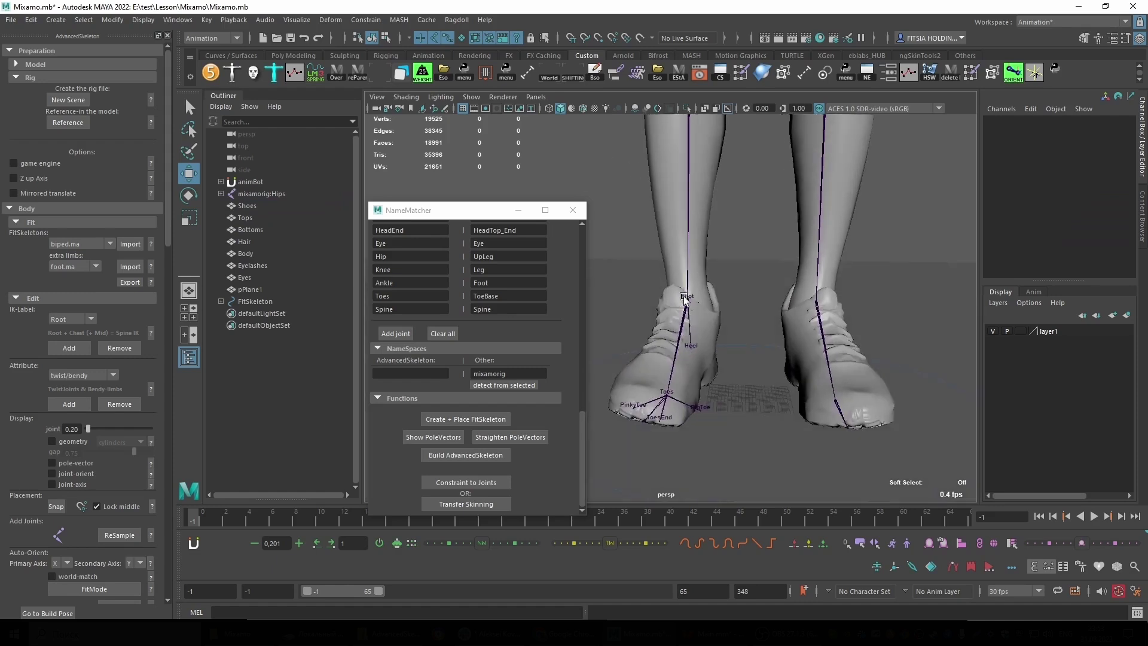
{"action": "left_click", "coordinate": [687, 208]}
{"action": "scroll", "coordinate": [670, 221], "scroll_direction": "down", "scroll_amount": 2}
{"action": "scroll", "coordinate": [658, 230], "scroll_direction": "down", "scroll_amount": 2}
{"action": "scroll", "coordinate": [655, 231], "scroll_direction": "up", "scroll_amount": 1}
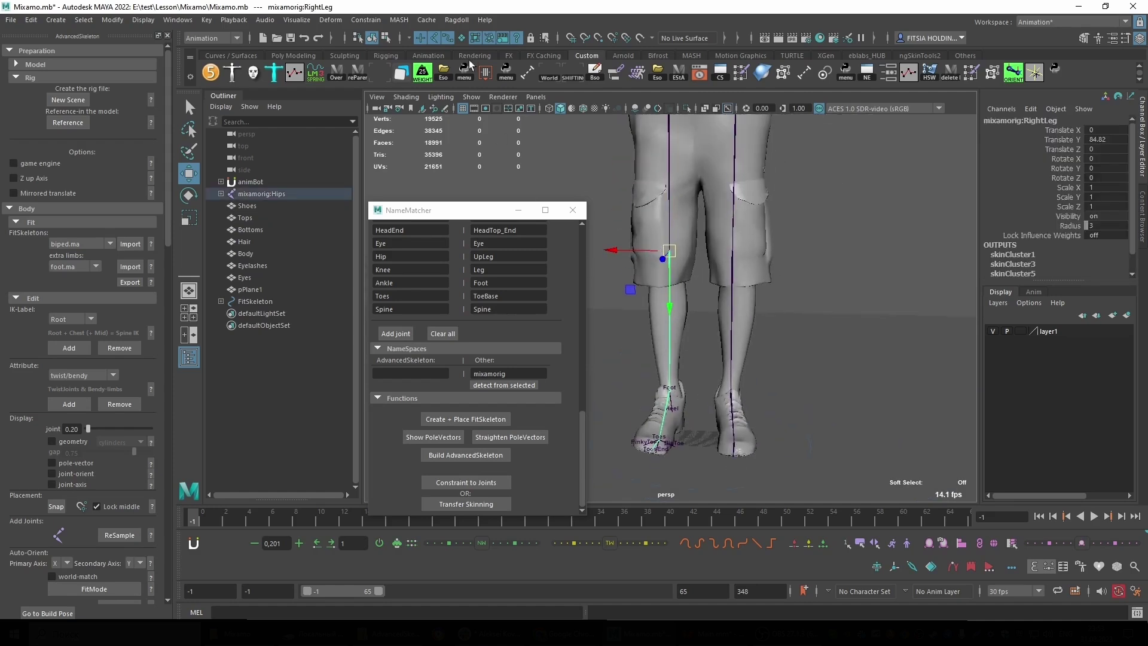
{"action": "left_click", "coordinate": [673, 193]}
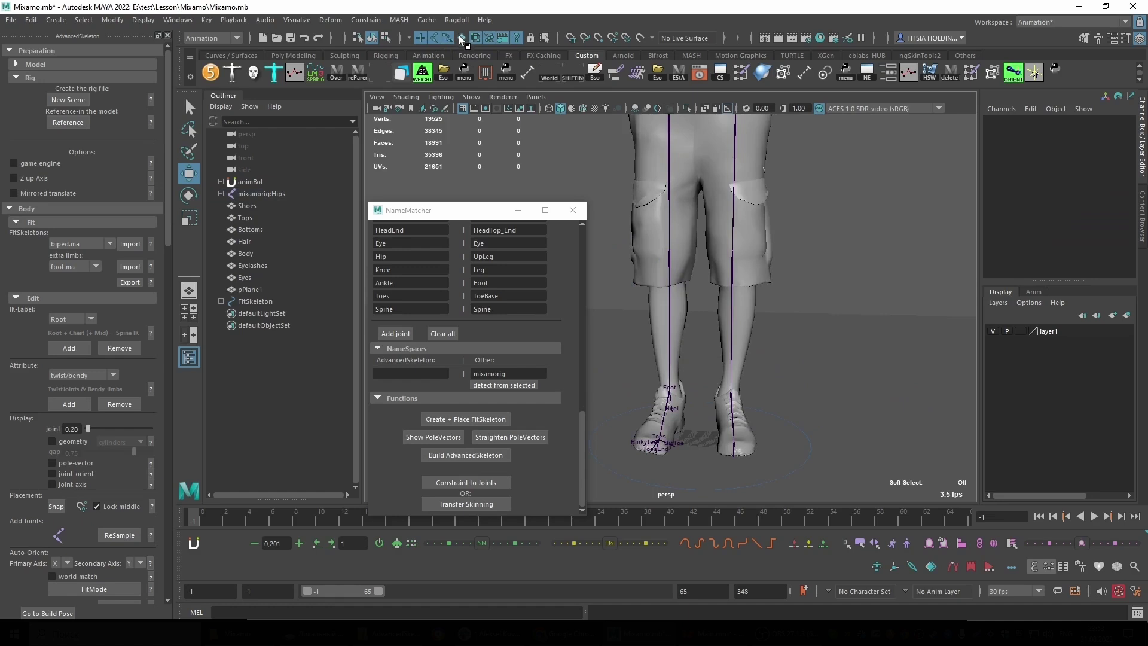
{"action": "left_click_drag", "start_coordinate": [674, 254], "coordinate": [619, 229]}
{"action": "left_click", "coordinate": [634, 221]}
{"action": "left_click", "coordinate": [659, 210]}
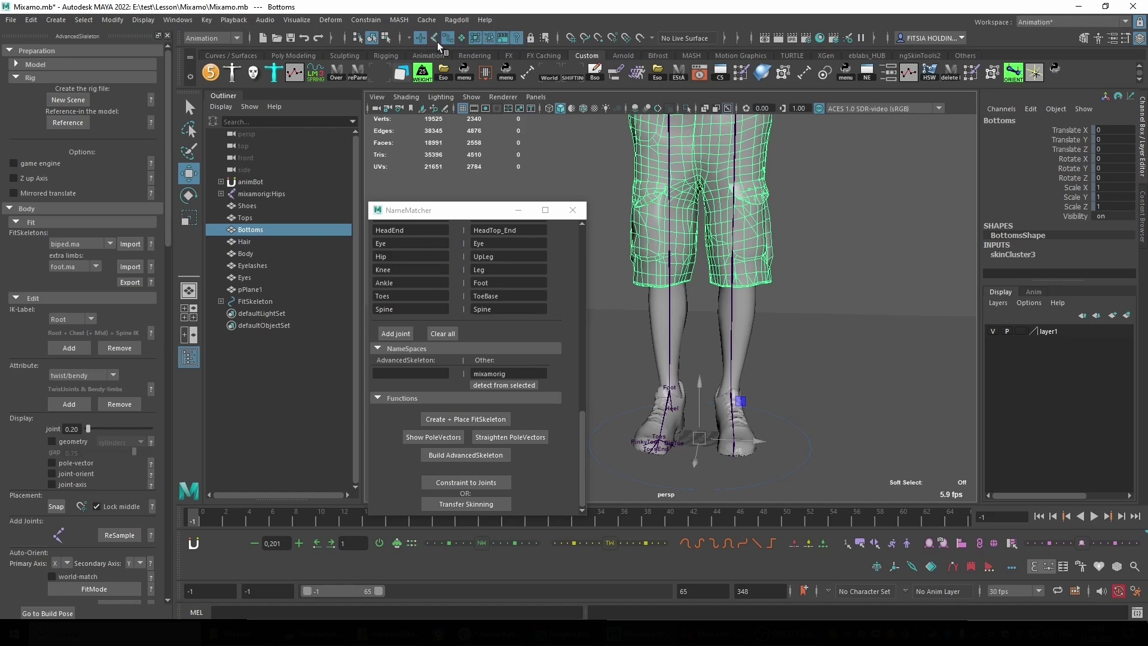
Move the ToesEnd joint down to the right shoe tip, Translate X 18.839.
{"action": "scroll", "coordinate": [684, 309], "scroll_direction": "up", "scroll_amount": 10}
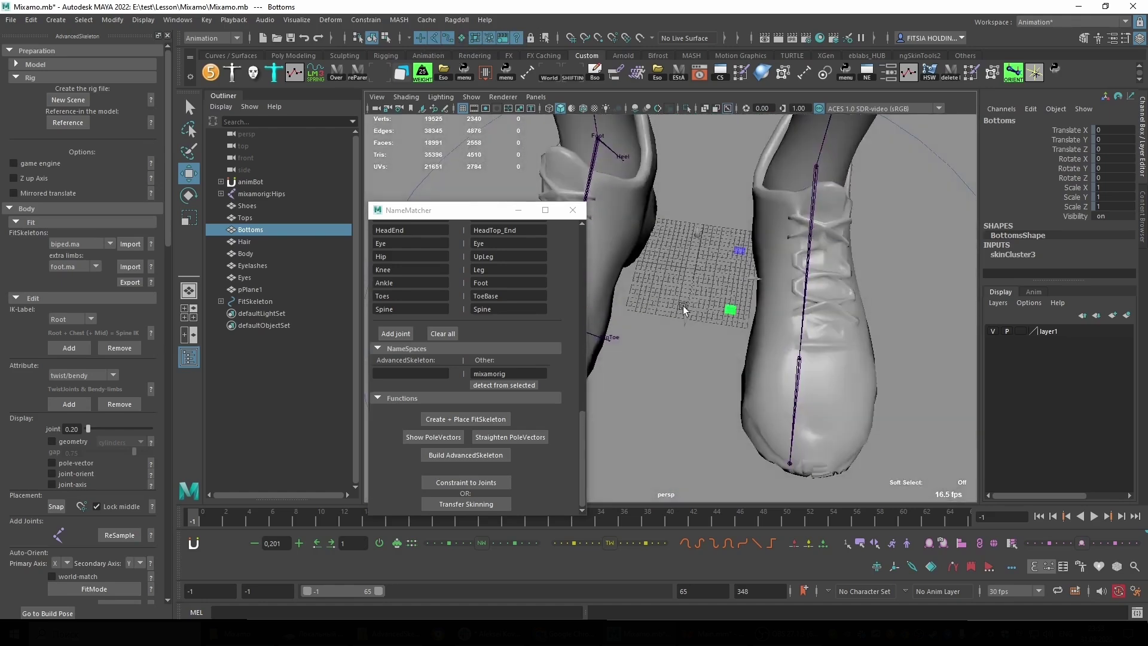
{"action": "left_click_drag", "start_coordinate": [683, 308], "coordinate": [768, 317], "text": "alt"}
{"action": "left_click", "coordinate": [715, 352]}
{"action": "mouse_move", "coordinate": [714, 359]}
{"action": "left_mouse_down"}
{"action": "mouse_move", "coordinate": [703, 409]}
{"action": "mouse_move", "coordinate": [741, 402]}
{"action": "mouse_move", "coordinate": [687, 354]}
{"action": "mouse_move", "coordinate": [802, 392]}
{"action": "mouse_move", "coordinate": [712, 356]}
{"action": "mouse_move", "coordinate": [709, 287]}
{"action": "left_mouse_up"}
Slide ToesEnd forward to the shoe tip and check the Toes and foot-side joints.
{"action": "left_click", "coordinate": [712, 356]}
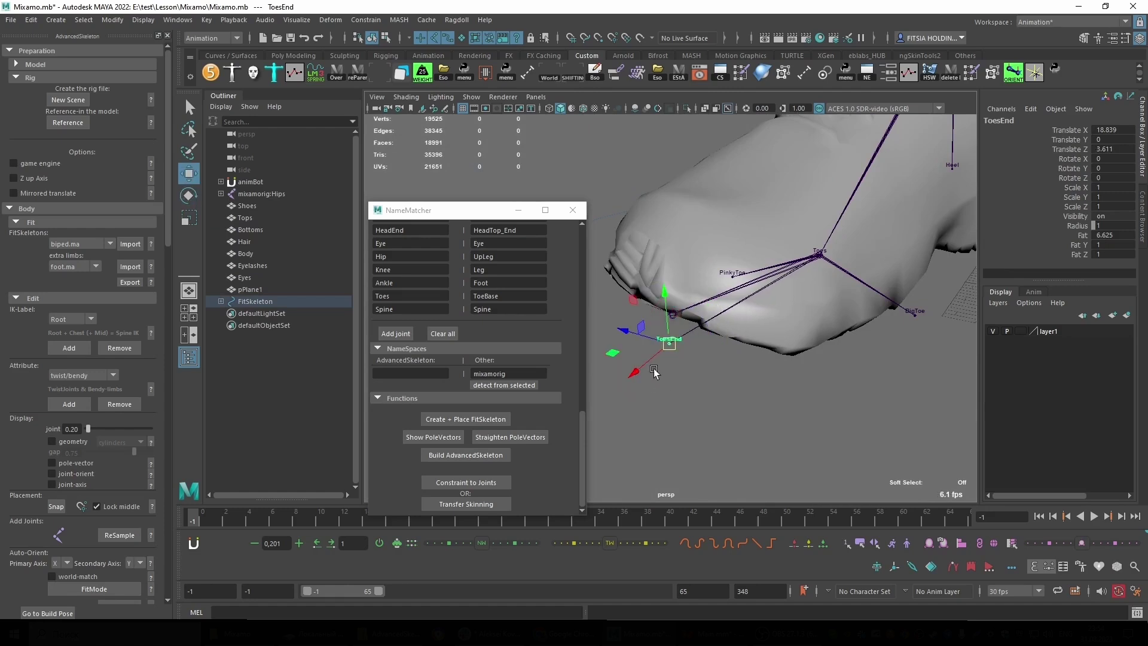
{"action": "mouse_move", "coordinate": [637, 371]}
{"action": "left_mouse_down"}
{"action": "mouse_move", "coordinate": [734, 366]}
{"action": "mouse_move", "coordinate": [764, 397]}
{"action": "left_mouse_up"}
{"action": "mouse_move", "coordinate": [674, 383]}
{"action": "left_mouse_down"}
{"action": "mouse_move", "coordinate": [741, 379]}
{"action": "mouse_move", "coordinate": [658, 354]}
{"action": "mouse_move", "coordinate": [679, 351]}
{"action": "mouse_move", "coordinate": [693, 382]}
{"action": "left_mouse_up"}
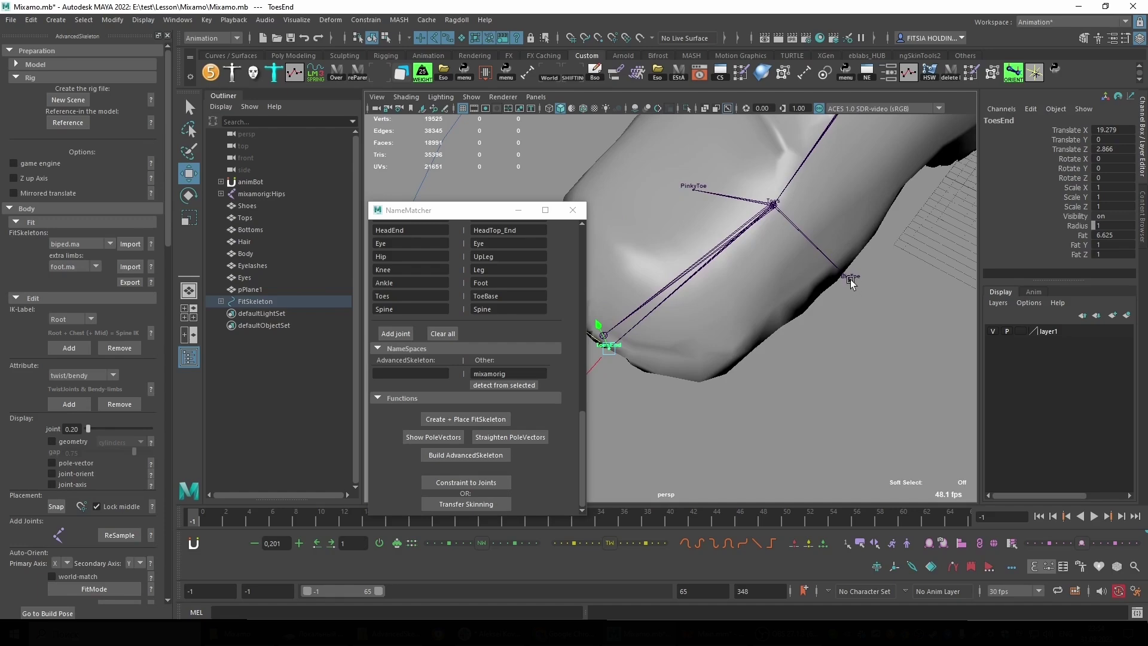
{"action": "left_click", "coordinate": [851, 283]}
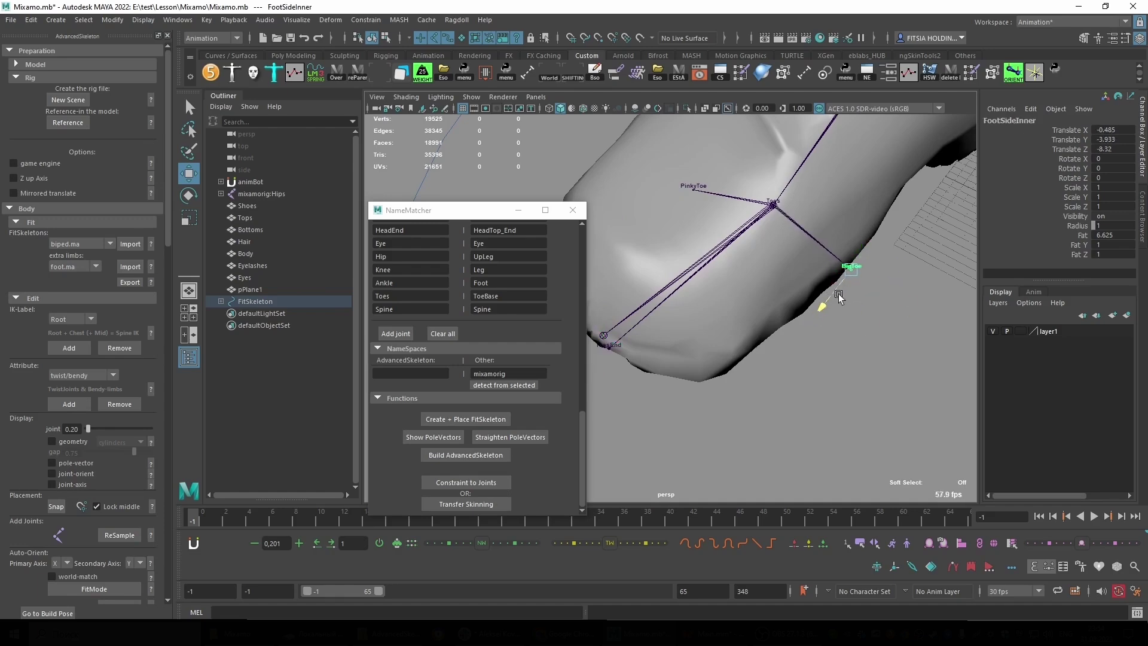
{"action": "left_click", "coordinate": [698, 190]}
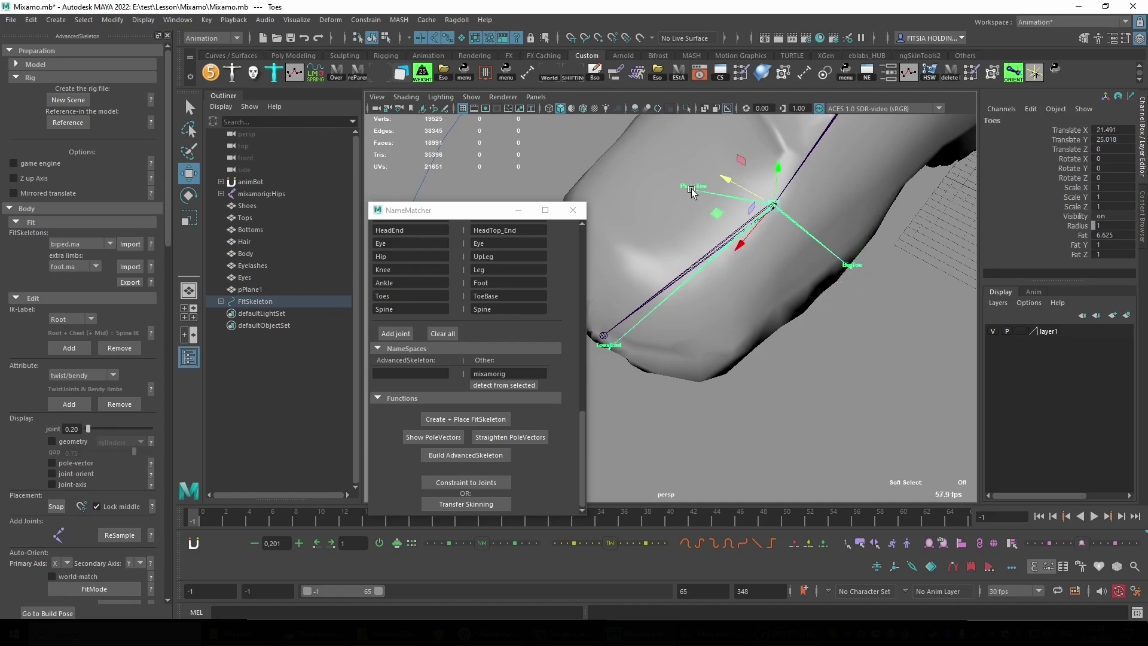
{"action": "left_click_drag", "start_coordinate": [688, 197], "coordinate": [672, 218], "text": "alt"}
{"action": "left_click", "coordinate": [672, 218]}
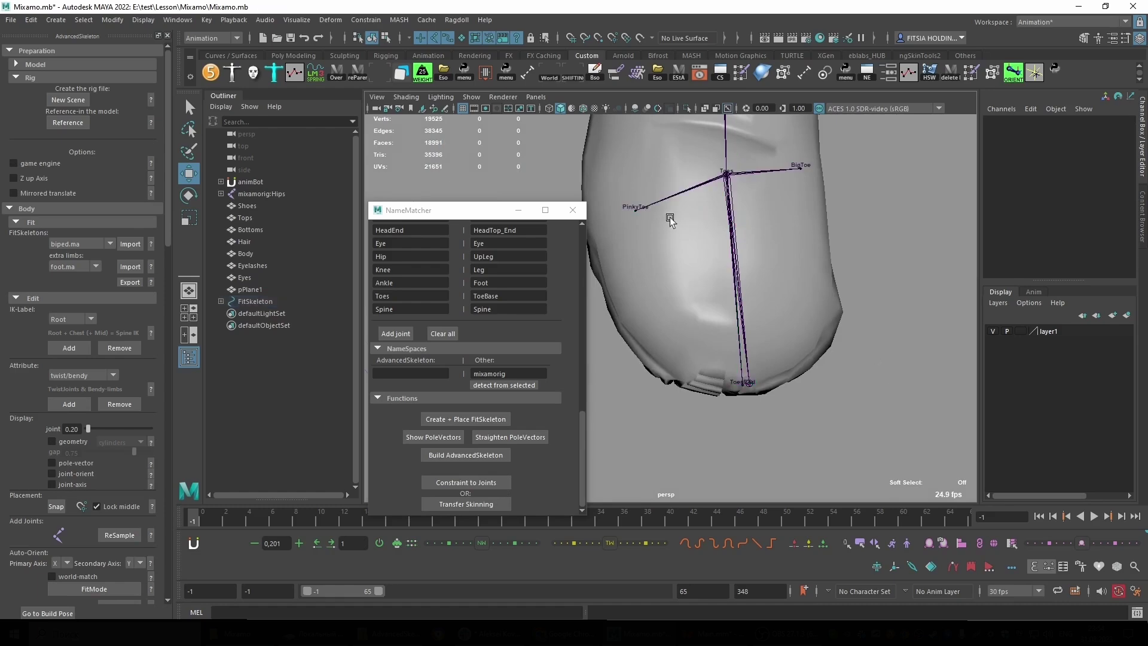
{"action": "left_click", "coordinate": [633, 214]}
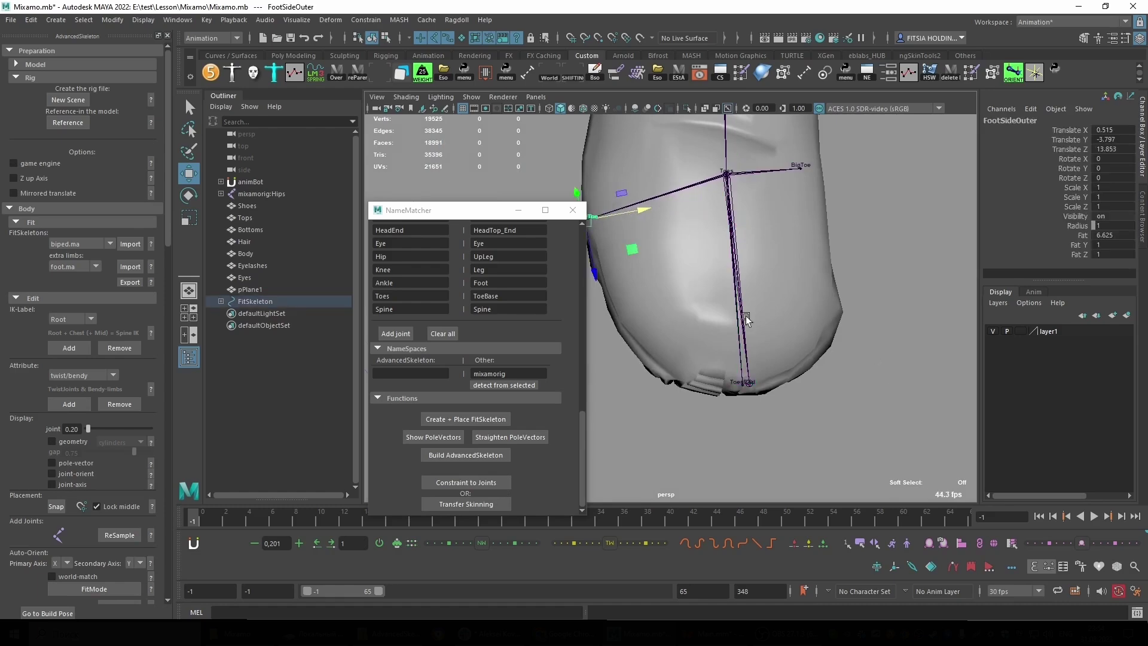
{"action": "mouse_move", "coordinate": [744, 313]}
{"action": "left_mouse_down", "text": "alt"}
{"action": "mouse_move", "coordinate": [826, 275]}
{"action": "mouse_move", "coordinate": [699, 345]}
{"action": "mouse_move", "coordinate": [701, 328]}
{"action": "mouse_move", "coordinate": [818, 398]}
{"action": "left_mouse_up", "text": "alt"}
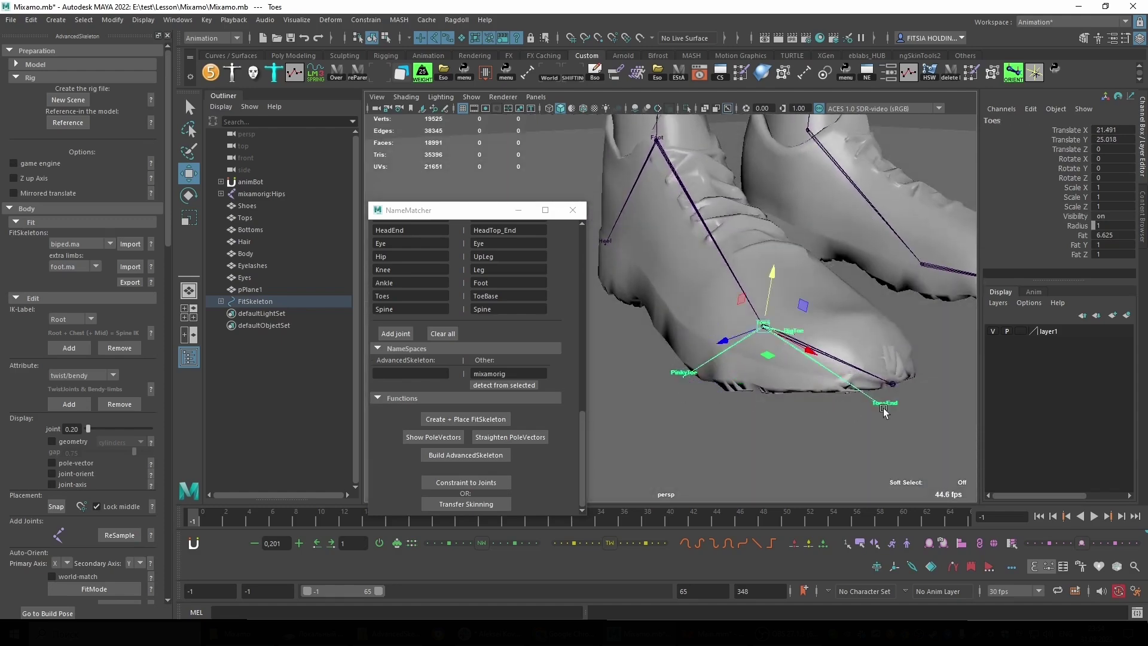
Extend ToesEnd further to the shoe tip and move FootSideOuter to the outer shoe edge.
{"action": "left_click", "coordinate": [884, 411]}
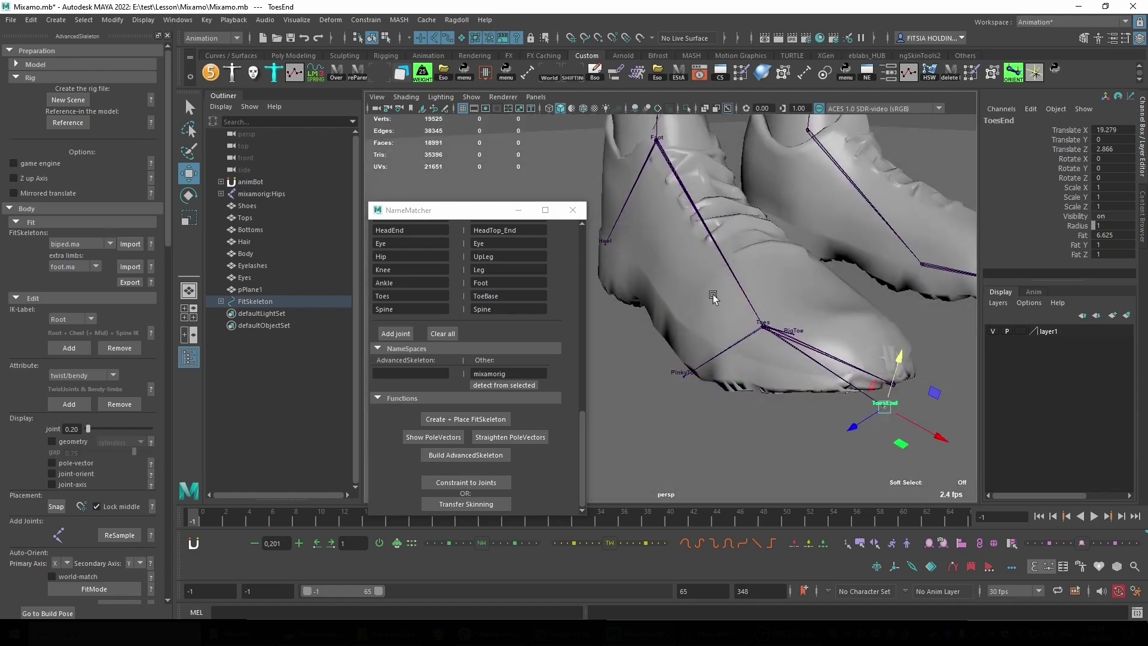
{"action": "scroll", "coordinate": [862, 394], "scroll_direction": "up", "scroll_amount": 3}
{"action": "scroll", "coordinate": [861, 395], "scroll_direction": "up", "scroll_amount": 2}
{"action": "left_click_drag", "start_coordinate": [894, 411], "coordinate": [905, 417]}
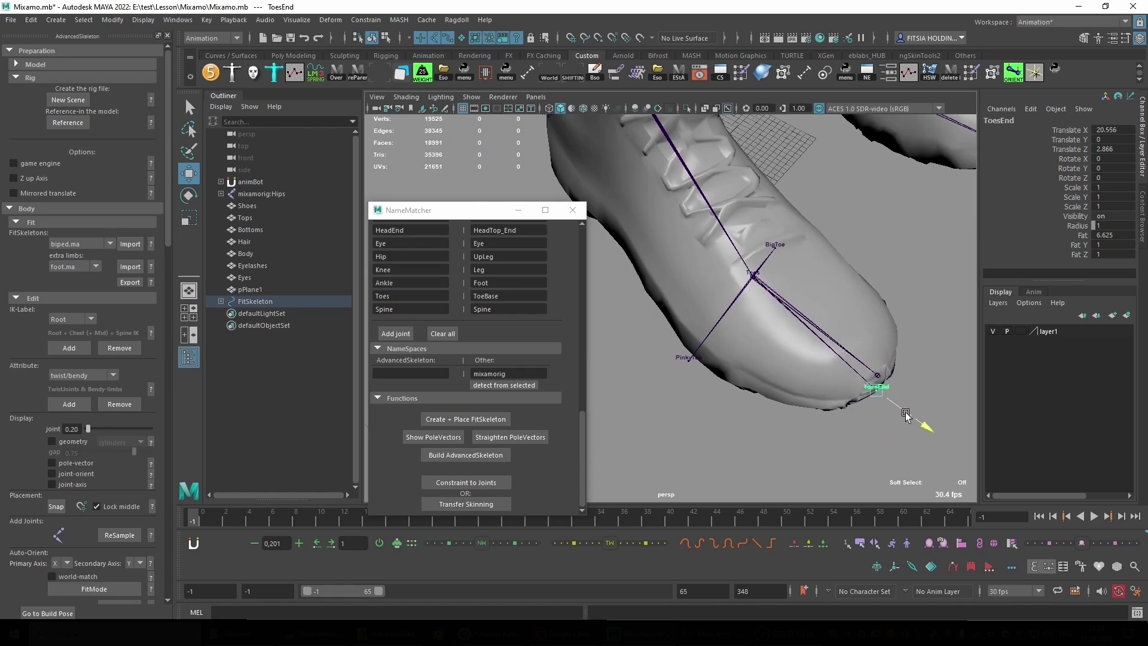
{"action": "left_click", "coordinate": [688, 360]}
{"action": "left_click_drag", "start_coordinate": [711, 377], "coordinate": [670, 335]}
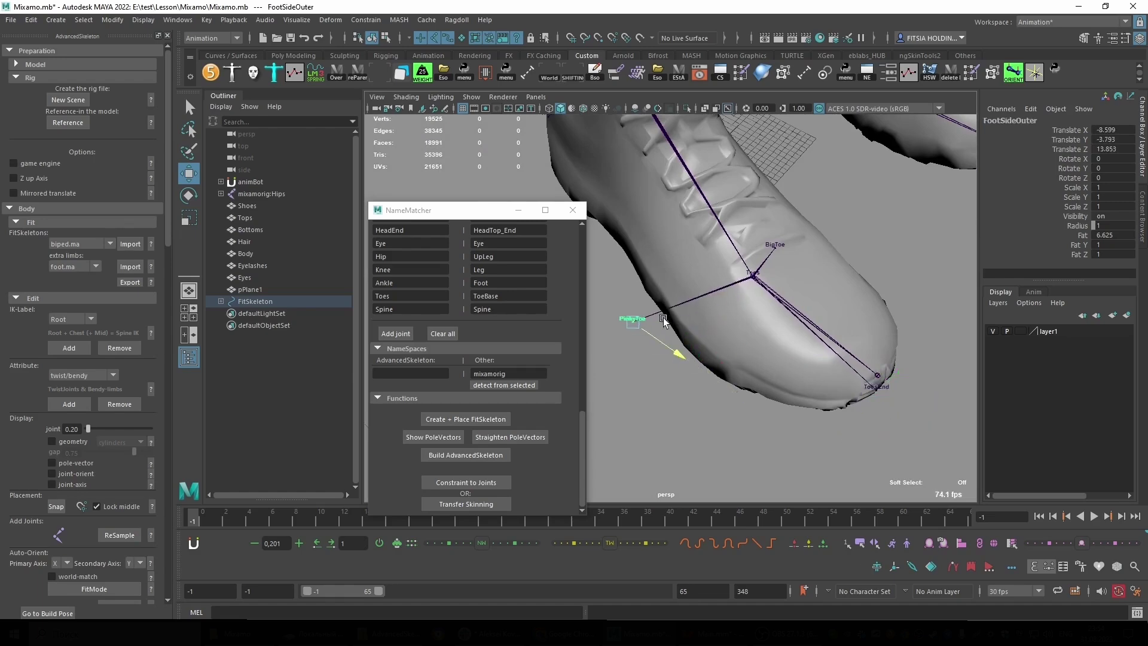
{"action": "mouse_move", "coordinate": [747, 335]}
{"action": "left_mouse_down", "text": "alt"}
{"action": "mouse_move", "coordinate": [806, 307]}
{"action": "mouse_move", "coordinate": [814, 320]}
{"action": "mouse_move", "coordinate": [759, 337]}
{"action": "mouse_move", "coordinate": [751, 321]}
{"action": "mouse_move", "coordinate": [790, 333]}
{"action": "left_mouse_up", "text": "alt"}
Move FootSideInner to the inner shoe edge at Translate X -3.674, Z -8.32.
{"action": "left_click", "coordinate": [832, 323]}
{"action": "left_click", "coordinate": [751, 320]}
{"action": "mouse_move", "coordinate": [715, 326]}
{"action": "left_mouse_down"}
{"action": "mouse_move", "coordinate": [772, 369]}
{"action": "mouse_move", "coordinate": [823, 293]}
{"action": "mouse_move", "coordinate": [738, 328]}
{"action": "left_mouse_up"}
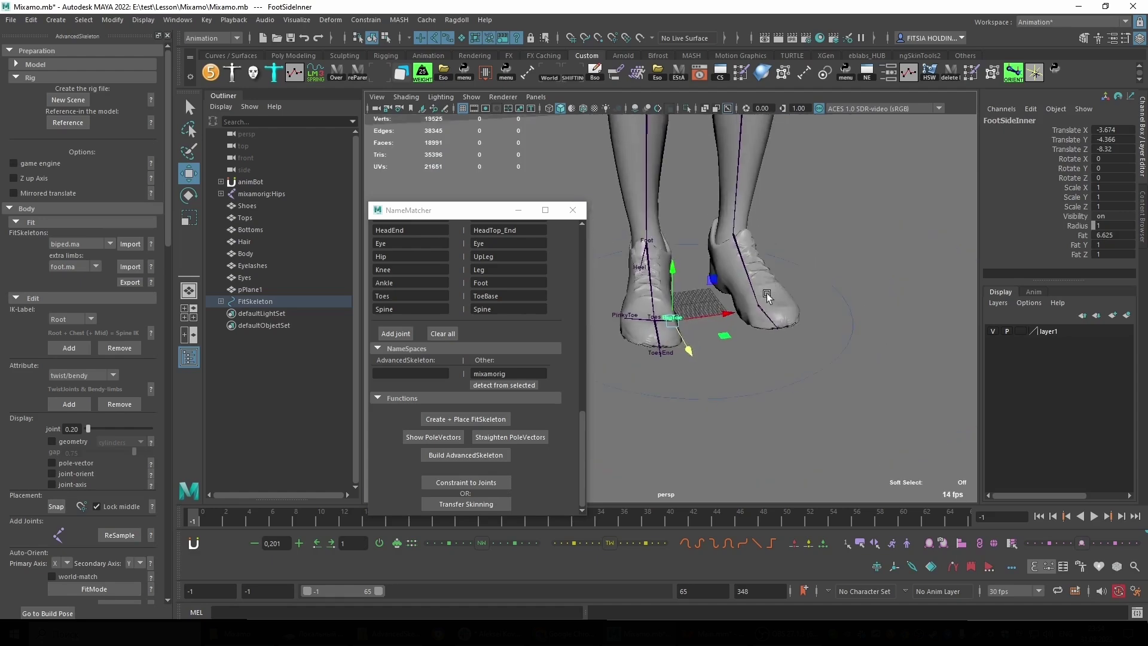
{"action": "mouse_move", "coordinate": [738, 328]}
{"action": "middle_mouse_down", "text": "alt"}
{"action": "mouse_move", "coordinate": [726, 413]}
{"action": "mouse_move", "coordinate": [713, 341]}
{"action": "middle_mouse_up", "text": "alt"}
{"action": "scroll", "coordinate": [726, 405], "scroll_direction": "up", "scroll_amount": 3}
{"action": "scroll", "coordinate": [713, 341], "scroll_direction": "down", "scroll_amount": 5}
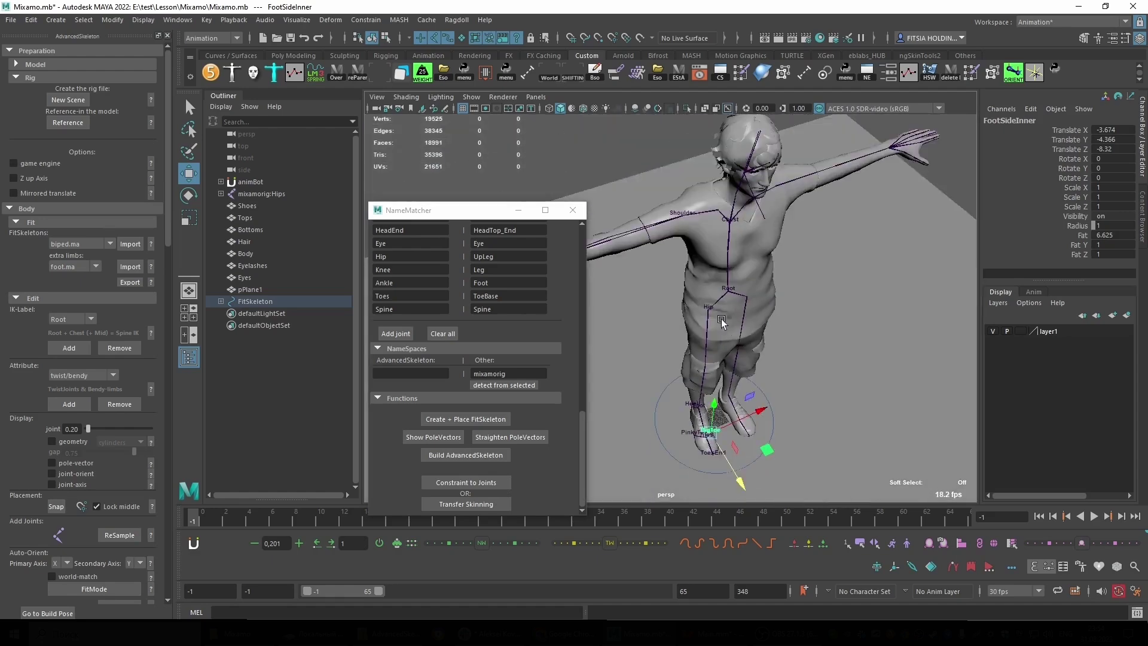
{"action": "left_click_drag", "start_coordinate": [712, 341], "coordinate": [733, 353], "text": "alt"}
{"action": "scroll", "coordinate": [733, 352], "scroll_direction": "up", "scroll_amount": 5}
{"action": "middle_click_drag", "start_coordinate": [732, 353], "coordinate": [746, 361], "text": "alt"}
{"action": "left_click_drag", "start_coordinate": [746, 361], "coordinate": [766, 325], "text": "alt"}
Make layer1 visible and select the FitSkeleton Elbow joint to inspect it.
{"action": "left_click", "coordinate": [991, 331]}
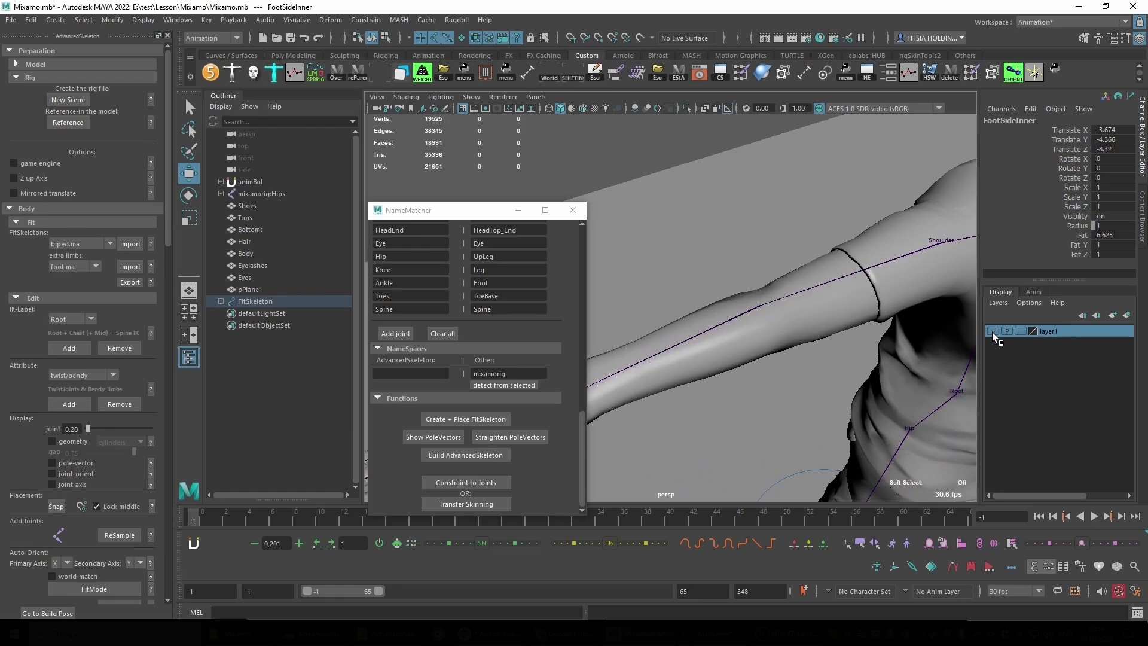
{"action": "left_click", "coordinate": [993, 331]}
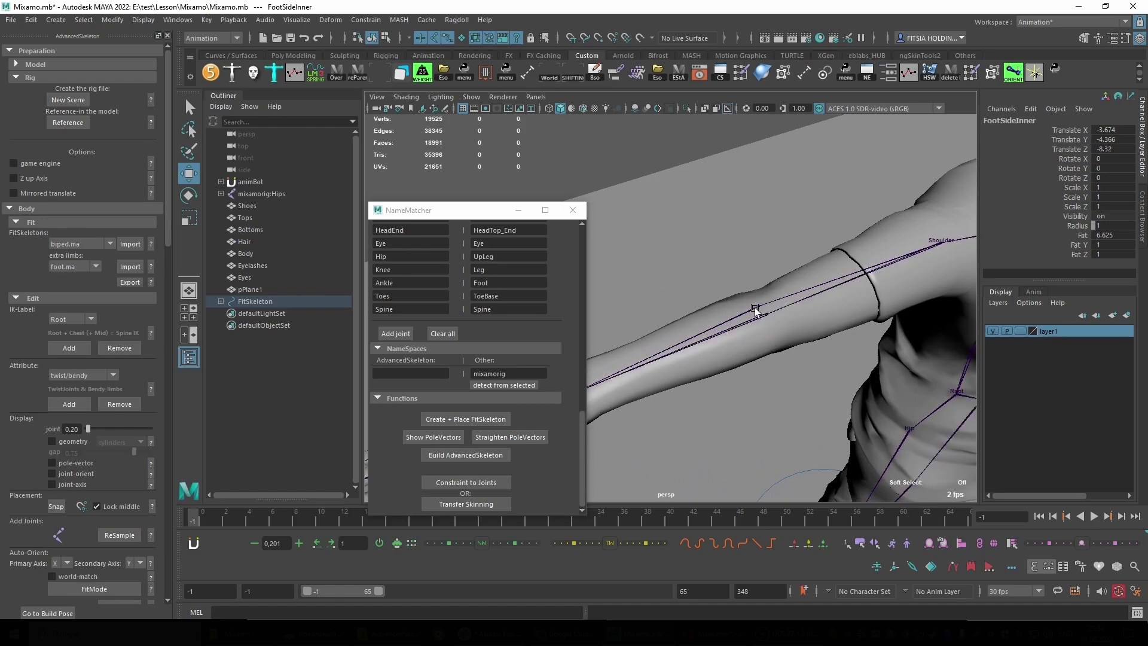
{"action": "left_click", "coordinate": [718, 329]}
{"action": "mouse_move", "coordinate": [718, 328]}
{"action": "left_mouse_down", "text": "alt"}
{"action": "mouse_move", "coordinate": [763, 351]}
{"action": "mouse_move", "coordinate": [802, 320]}
{"action": "mouse_move", "coordinate": [801, 408]}
{"action": "mouse_move", "coordinate": [796, 366]}
{"action": "mouse_move", "coordinate": [925, 294]}
{"action": "left_mouse_up", "text": "alt"}
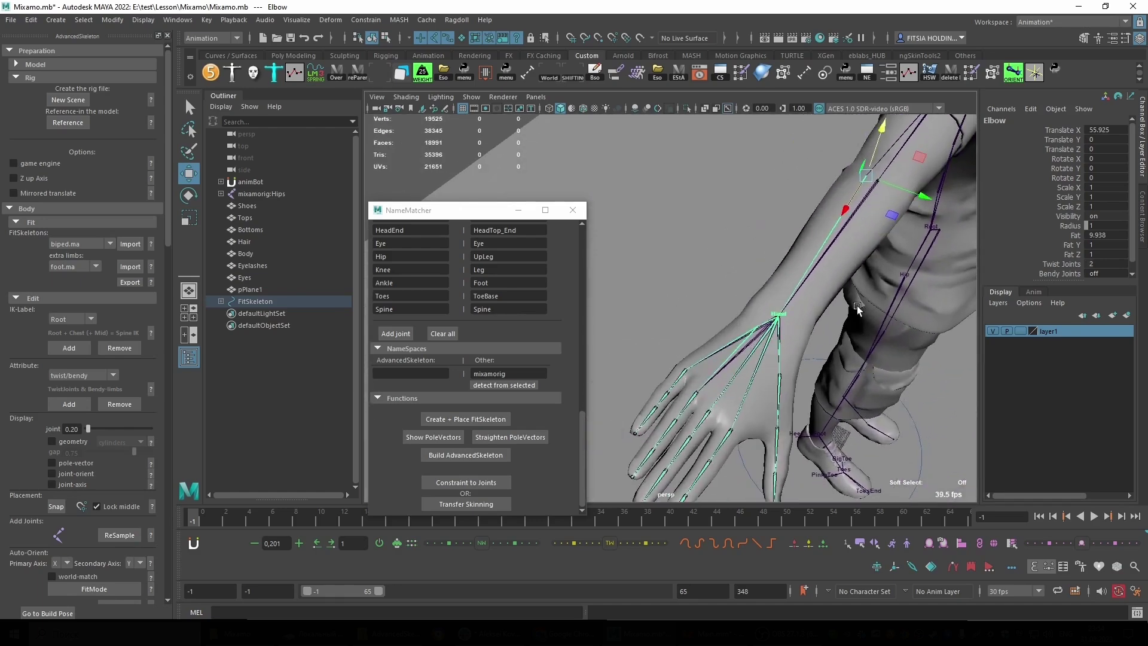
{"action": "left_click_drag", "start_coordinate": [858, 308], "coordinate": [767, 325], "text": "alt"}
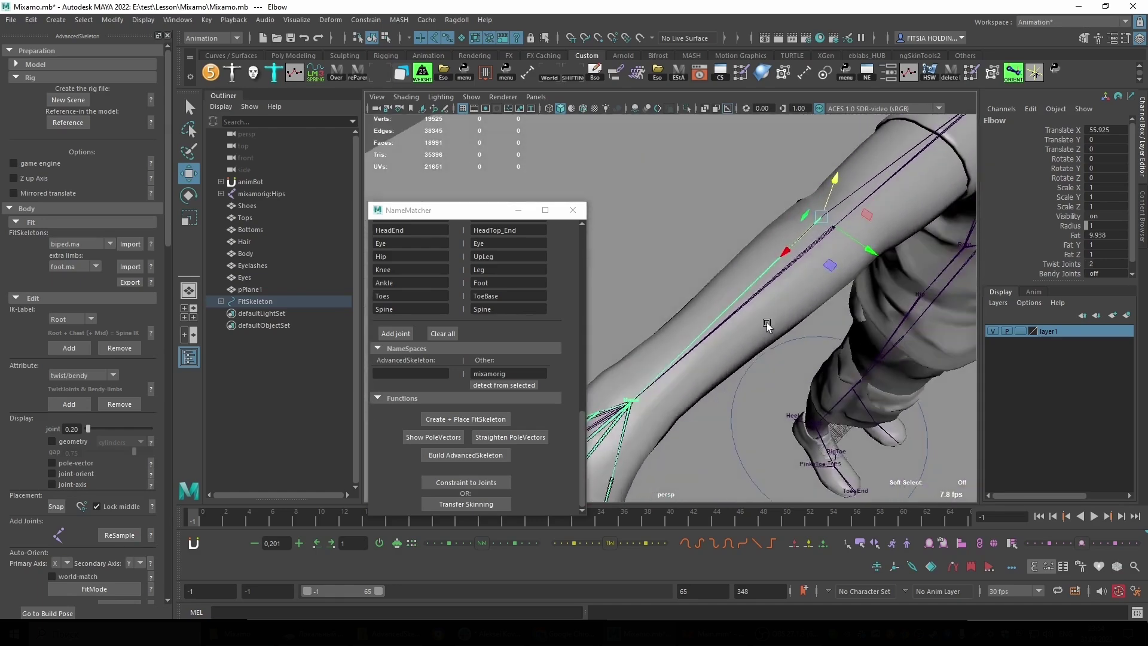
{"action": "middle_click_drag", "start_coordinate": [768, 325], "coordinate": [677, 419], "text": "alt"}
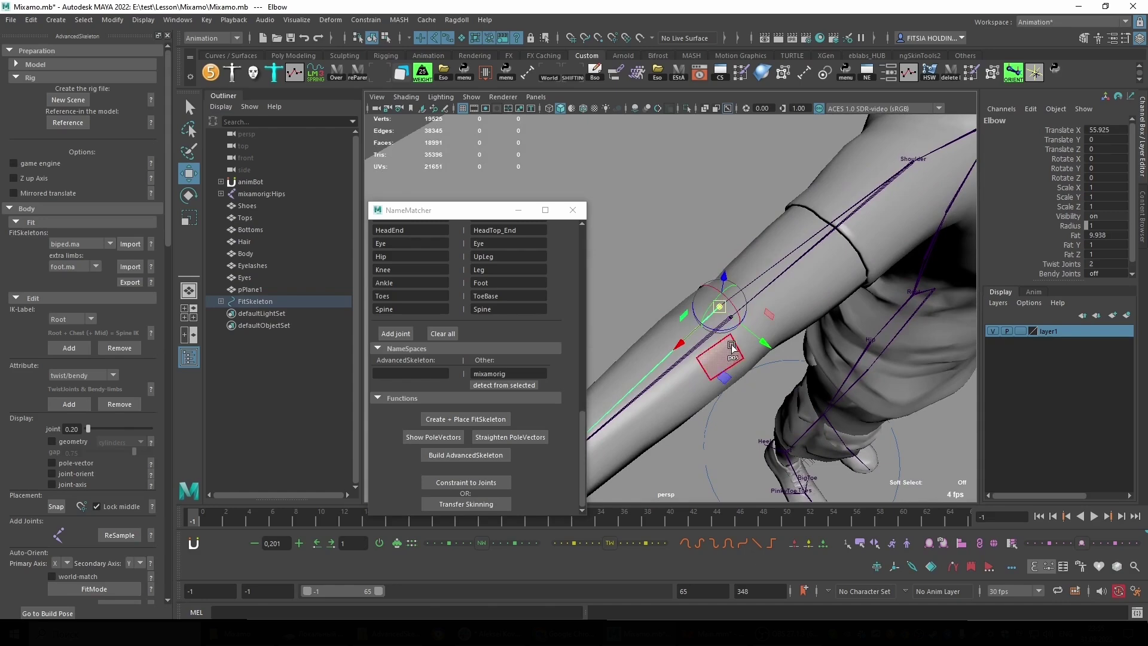
Nudge the Elbow joint inside the arm to Translate X 55.744, Y 1.576.
{"action": "middle_click_drag", "start_coordinate": [755, 340], "coordinate": [759, 339]}
{"action": "left_click_drag", "start_coordinate": [764, 341], "coordinate": [766, 346]}
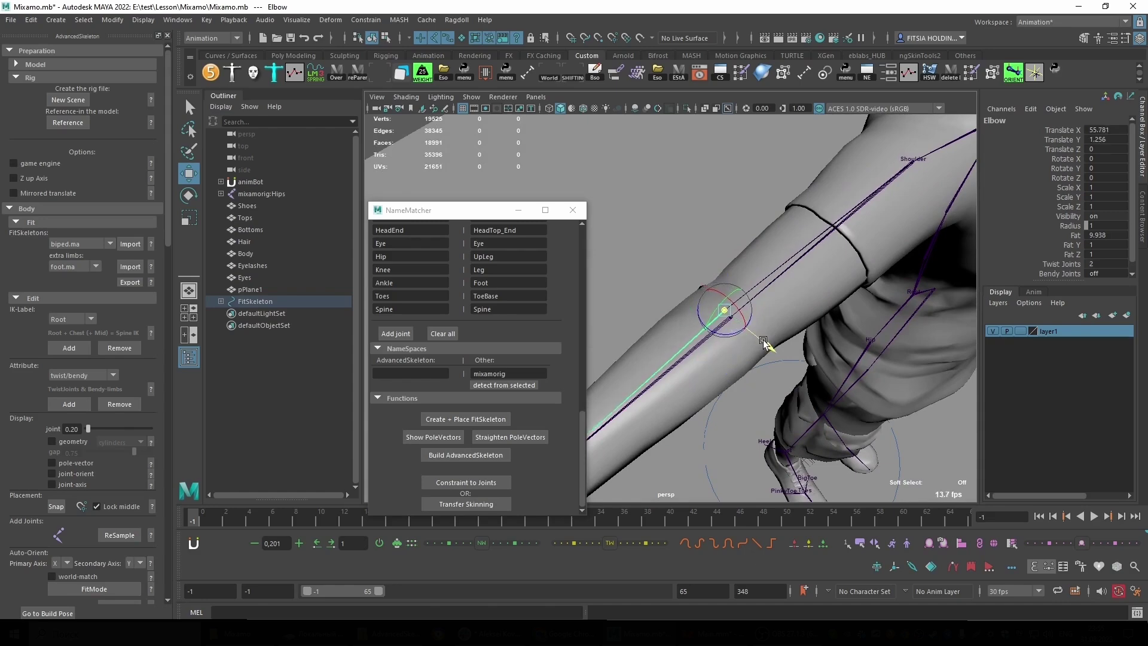
{"action": "left_click_drag", "start_coordinate": [768, 417], "coordinate": [724, 390], "text": "alt"}
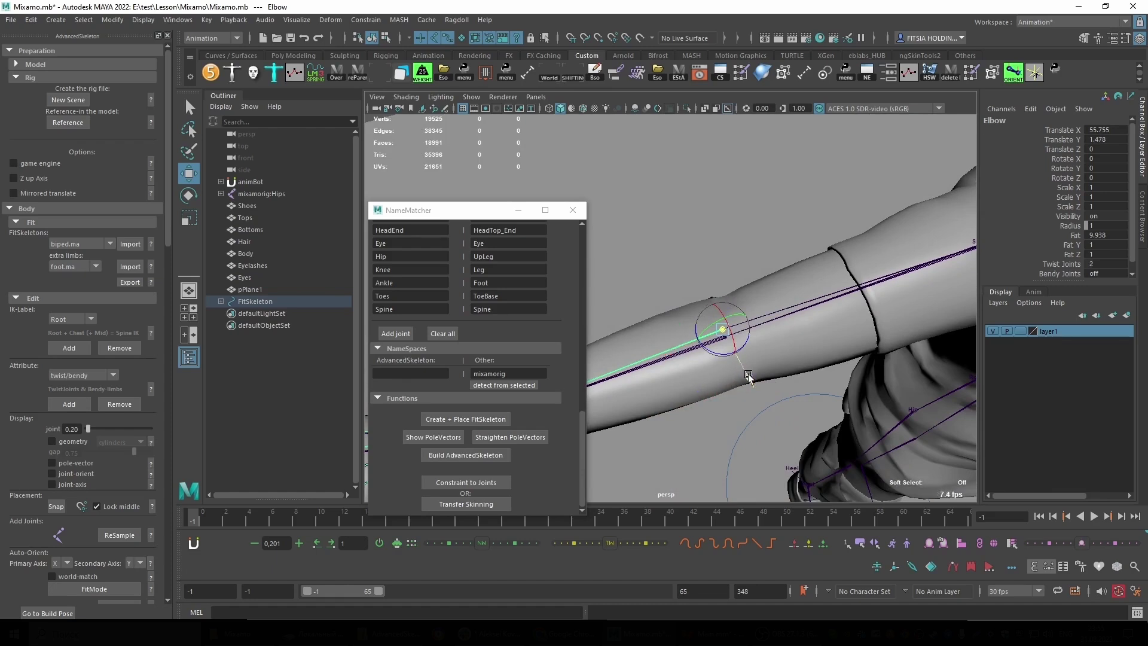
{"action": "middle_click_drag", "start_coordinate": [748, 375], "coordinate": [746, 372]}
{"action": "scroll", "coordinate": [795, 300], "scroll_direction": "down", "scroll_amount": 2}
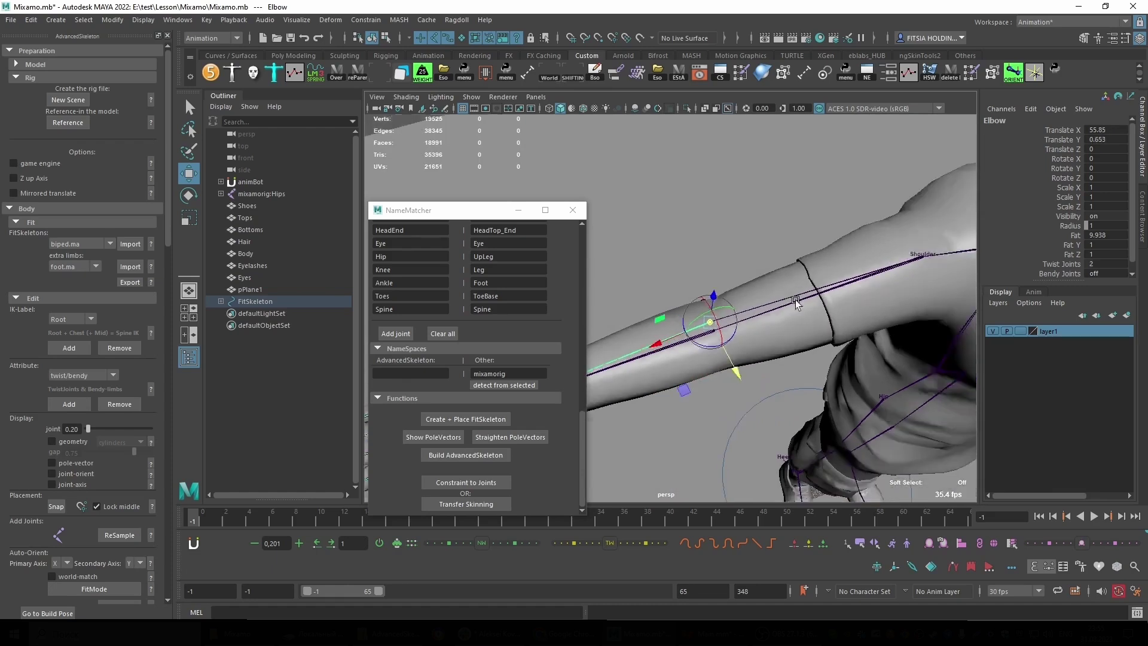
{"action": "scroll", "coordinate": [795, 300], "scroll_direction": "down", "scroll_amount": 5}
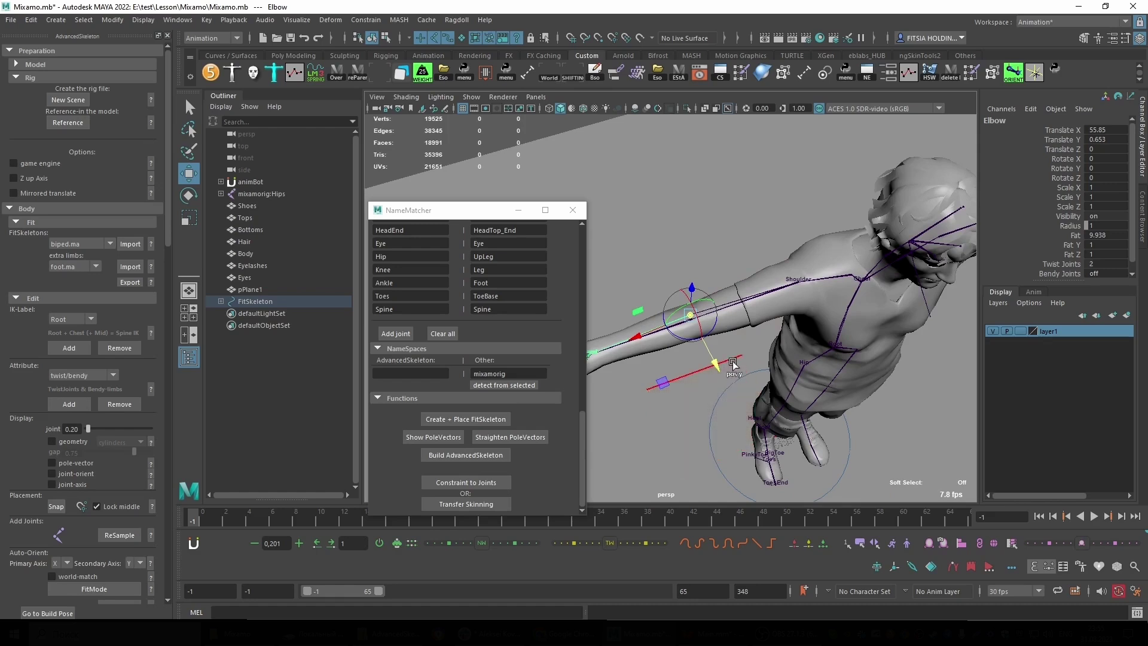
{"action": "scroll", "coordinate": [747, 353], "scroll_direction": "up", "scroll_amount": 3}
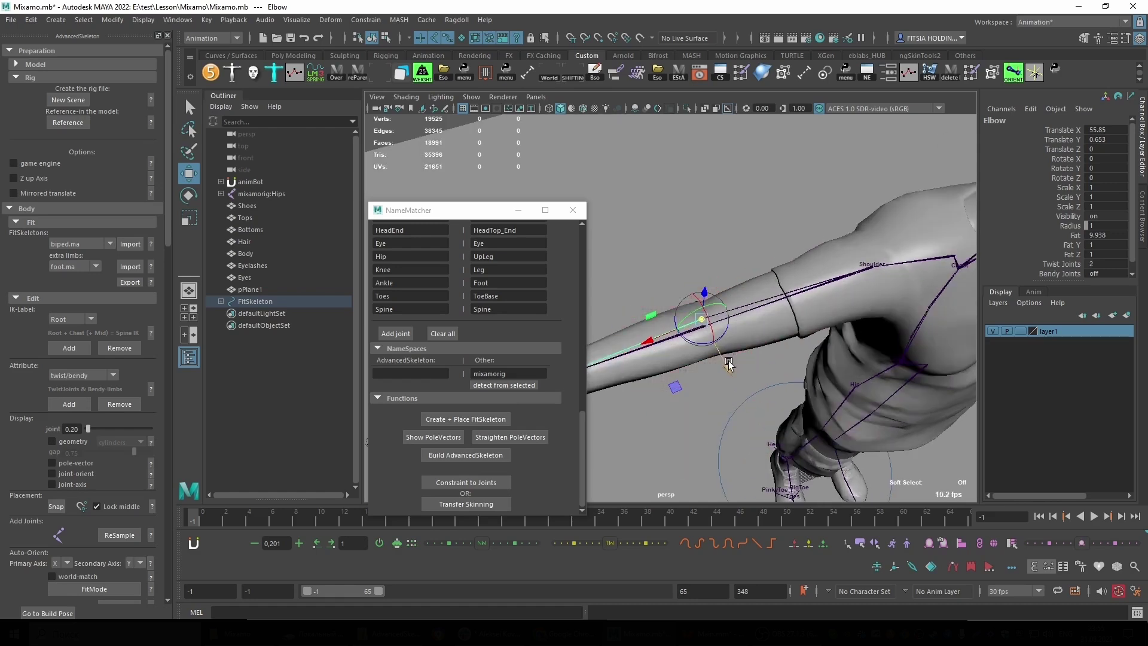
{"action": "middle_click_drag", "start_coordinate": [729, 369], "coordinate": [725, 368]}
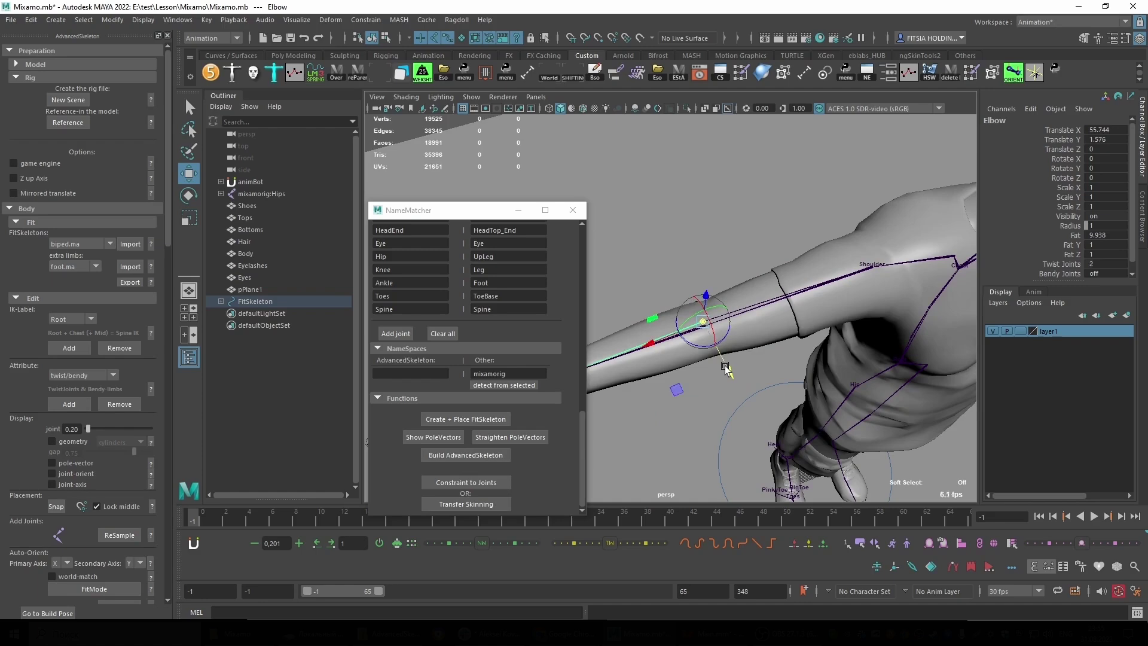
{"action": "mouse_move", "coordinate": [752, 335]}
{"action": "left_mouse_down", "text": "alt"}
{"action": "mouse_move", "coordinate": [745, 343]}
{"action": "mouse_move", "coordinate": [773, 293]}
{"action": "mouse_move", "coordinate": [796, 329]}
{"action": "mouse_move", "coordinate": [754, 350]}
{"action": "mouse_move", "coordinate": [769, 331]}
{"action": "mouse_move", "coordinate": [752, 375]}
{"action": "mouse_move", "coordinate": [713, 384]}
{"action": "mouse_move", "coordinate": [769, 387]}
{"action": "left_mouse_up", "text": "alt"}
{"action": "scroll", "coordinate": [773, 293], "scroll_direction": "up", "scroll_amount": 2}
{"action": "scroll", "coordinate": [724, 303], "scroll_direction": "up", "scroll_amount": 3}
{"action": "scroll", "coordinate": [723, 303], "scroll_direction": "up", "scroll_amount": 3}
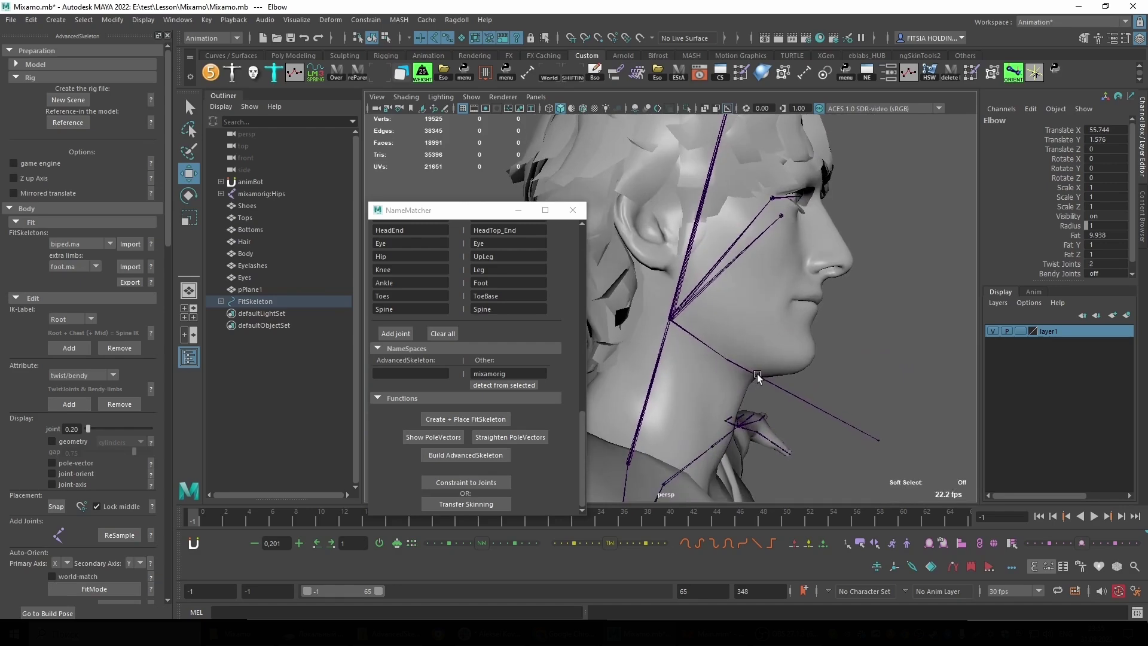
{"action": "left_click", "coordinate": [752, 375]}
{"action": "left_click", "coordinate": [768, 386]}
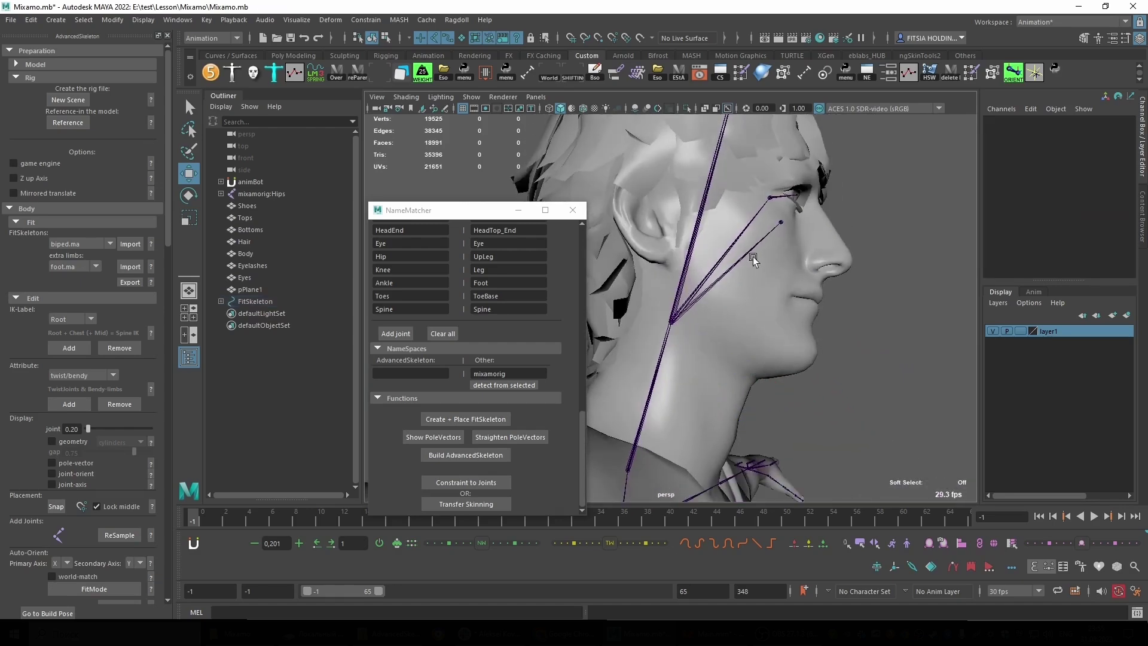
{"action": "mouse_move", "coordinate": [752, 225]}
{"action": "left_mouse_down", "text": "alt"}
{"action": "mouse_move", "coordinate": [691, 256]}
{"action": "mouse_move", "coordinate": [726, 331]}
{"action": "left_mouse_up", "text": "alt"}
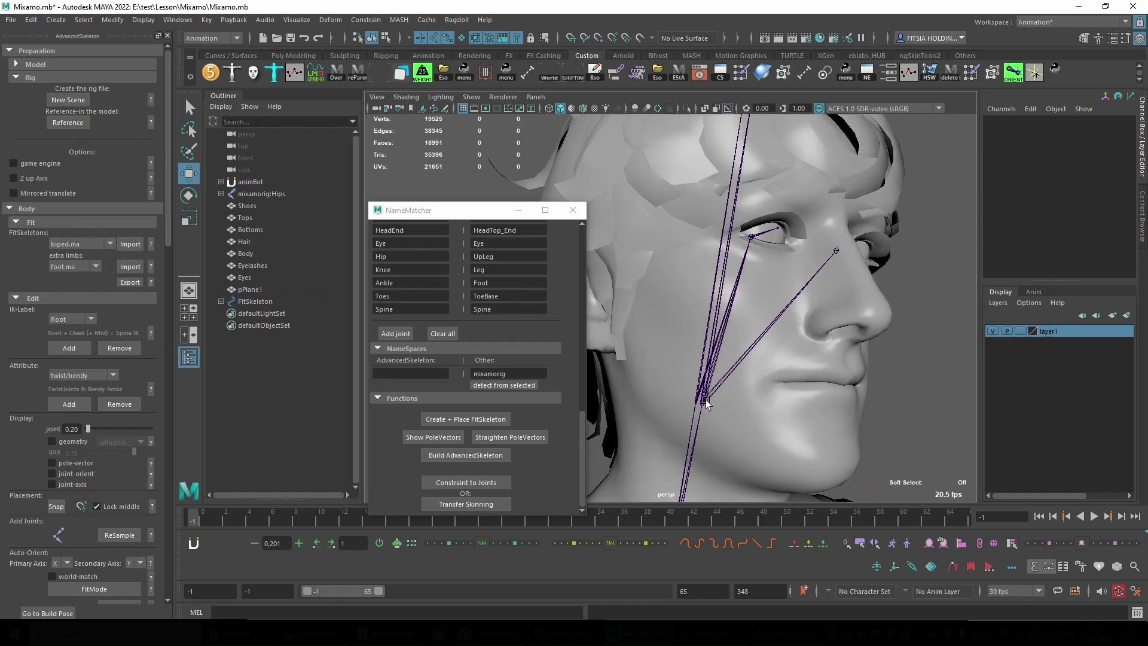
{"action": "left_click", "coordinate": [706, 400]}
{"action": "mouse_move", "coordinate": [706, 400]}
{"action": "left_mouse_down", "text": "alt"}
{"action": "mouse_move", "coordinate": [716, 304]}
{"action": "mouse_move", "coordinate": [764, 303]}
{"action": "mouse_move", "coordinate": [664, 304]}
{"action": "mouse_move", "coordinate": [884, 312]}
{"action": "mouse_move", "coordinate": [793, 356]}
{"action": "mouse_move", "coordinate": [729, 347]}
{"action": "left_mouse_up", "text": "alt"}
{"action": "left_click", "coordinate": [730, 347]}
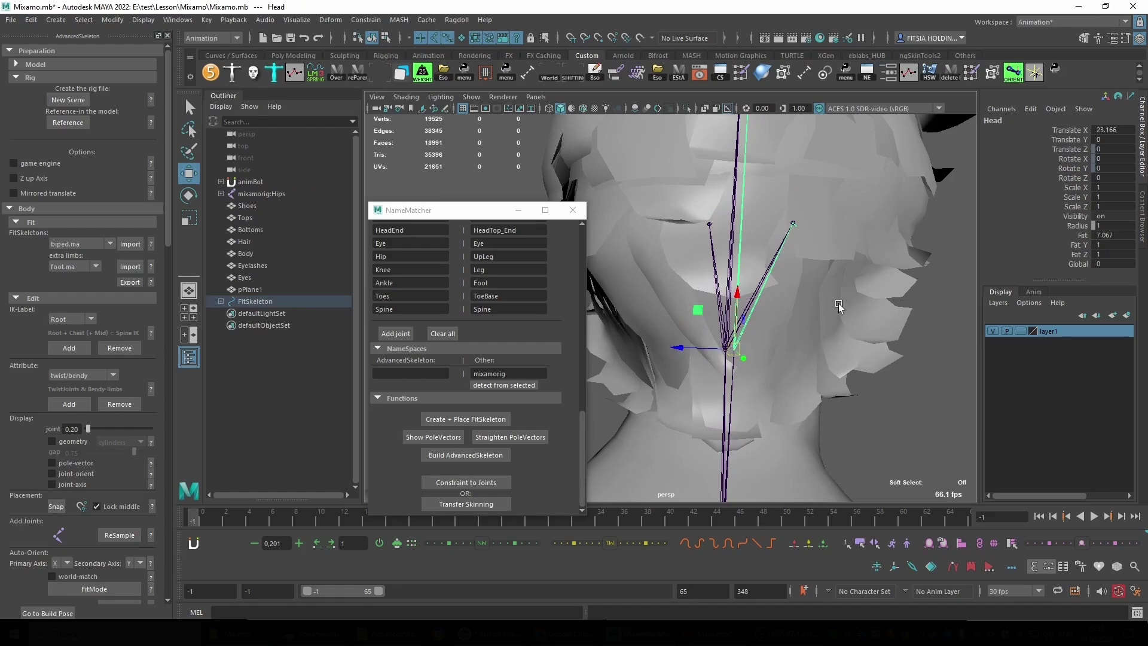
{"action": "left_click_drag", "start_coordinate": [817, 377], "coordinate": [748, 365], "text": "alt"}
{"action": "left_click", "coordinate": [706, 383]}
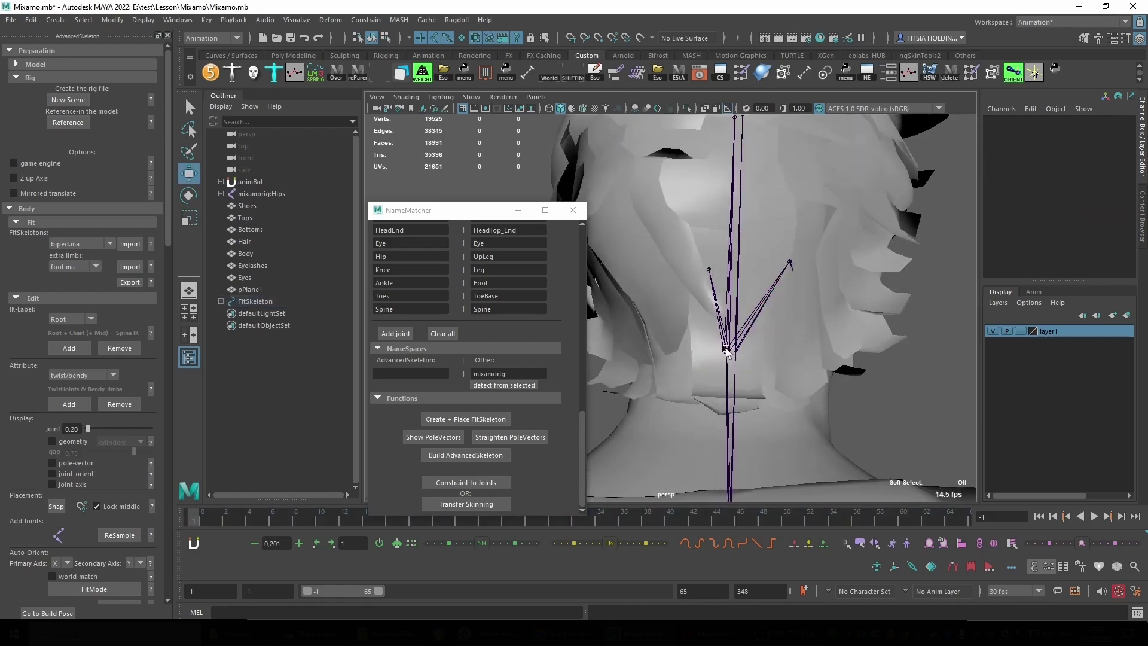
{"action": "left_click", "coordinate": [1063, 139]}
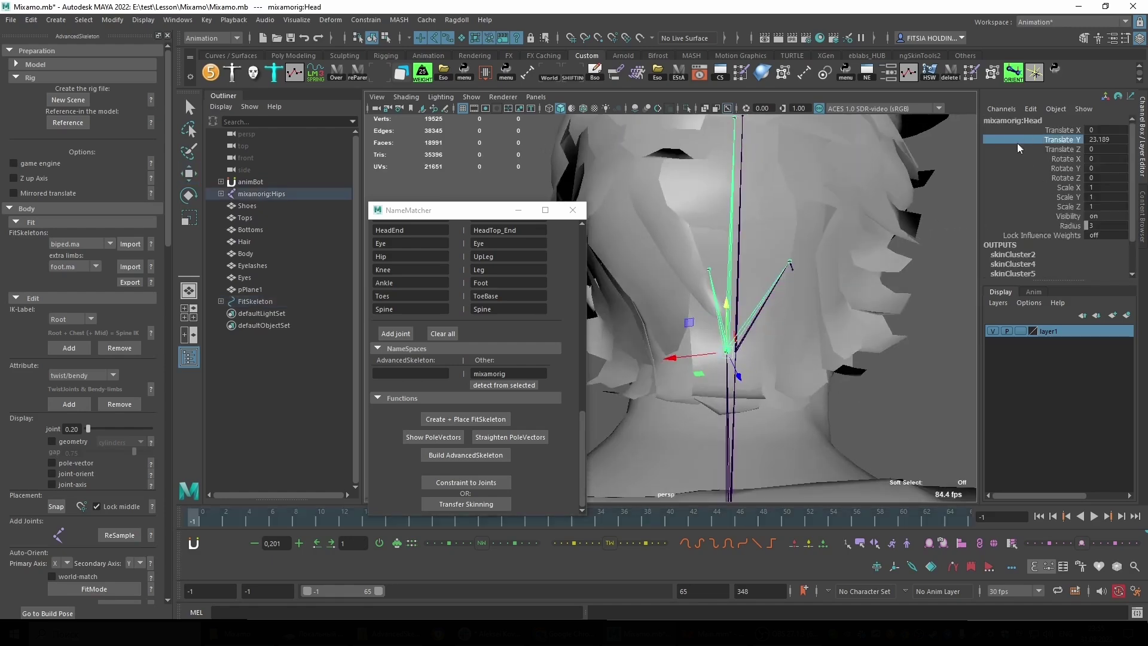
{"action": "left_click_drag", "start_coordinate": [796, 359], "coordinate": [658, 335], "text": "alt"}
{"action": "key", "text": "space"}
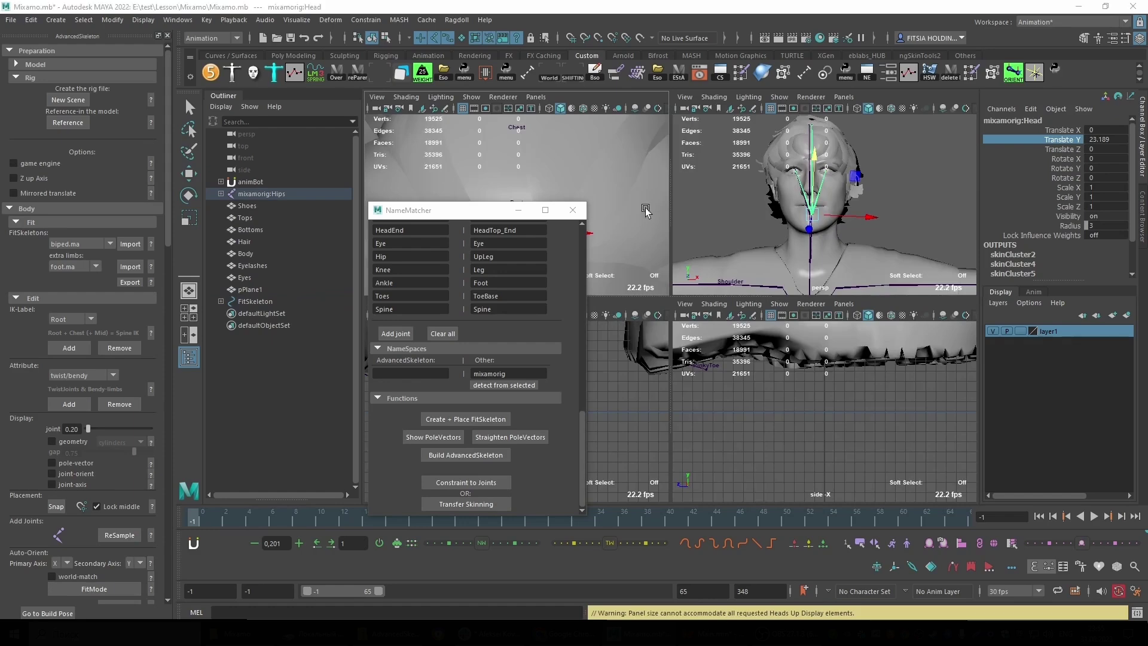
{"action": "key", "text": "space"}
{"action": "key", "text": "space"}
{"action": "key", "text": "space"}
{"action": "scroll", "coordinate": [809, 352], "scroll_direction": "up", "scroll_amount": 2}
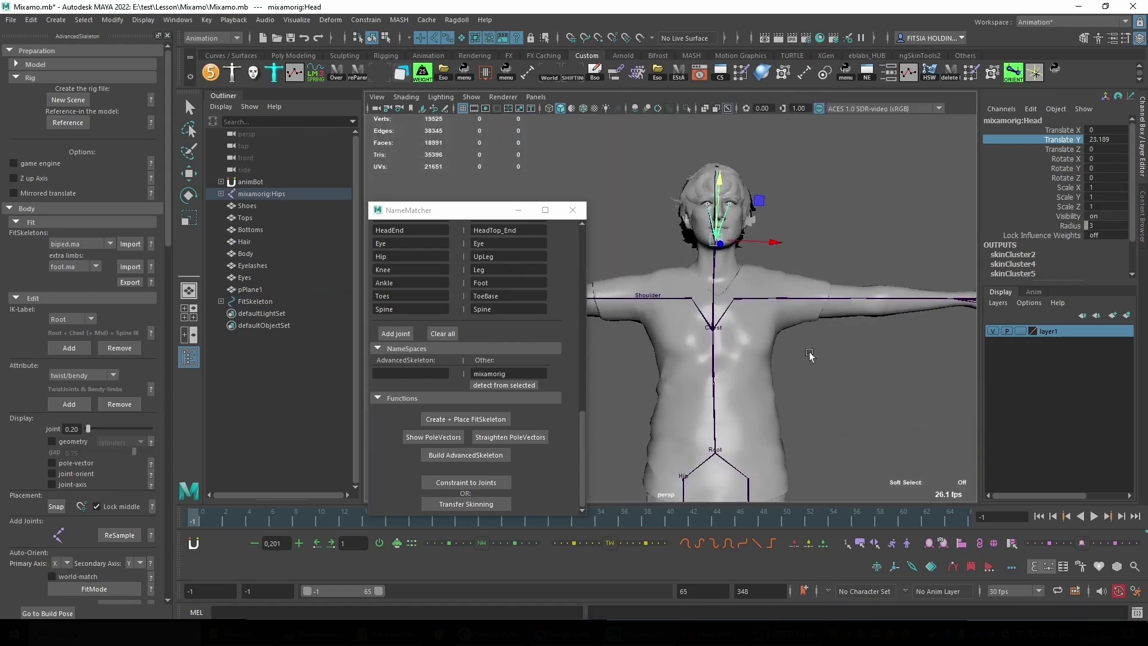
{"action": "scroll", "coordinate": [765, 347], "scroll_direction": "down", "scroll_amount": 3}
{"action": "scroll", "coordinate": [763, 346], "scroll_direction": "up", "scroll_amount": 3}
{"action": "left_click", "coordinate": [263, 194]}
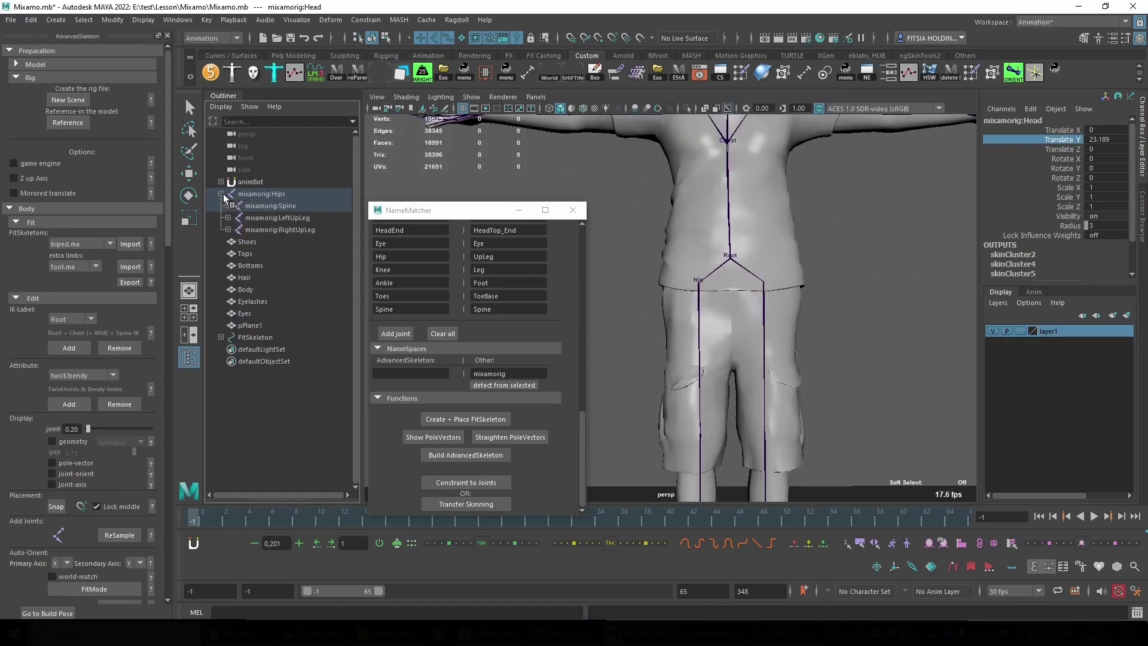
{"action": "middle_click_drag", "start_coordinate": [831, 238], "coordinate": [789, 421], "text": "alt"}
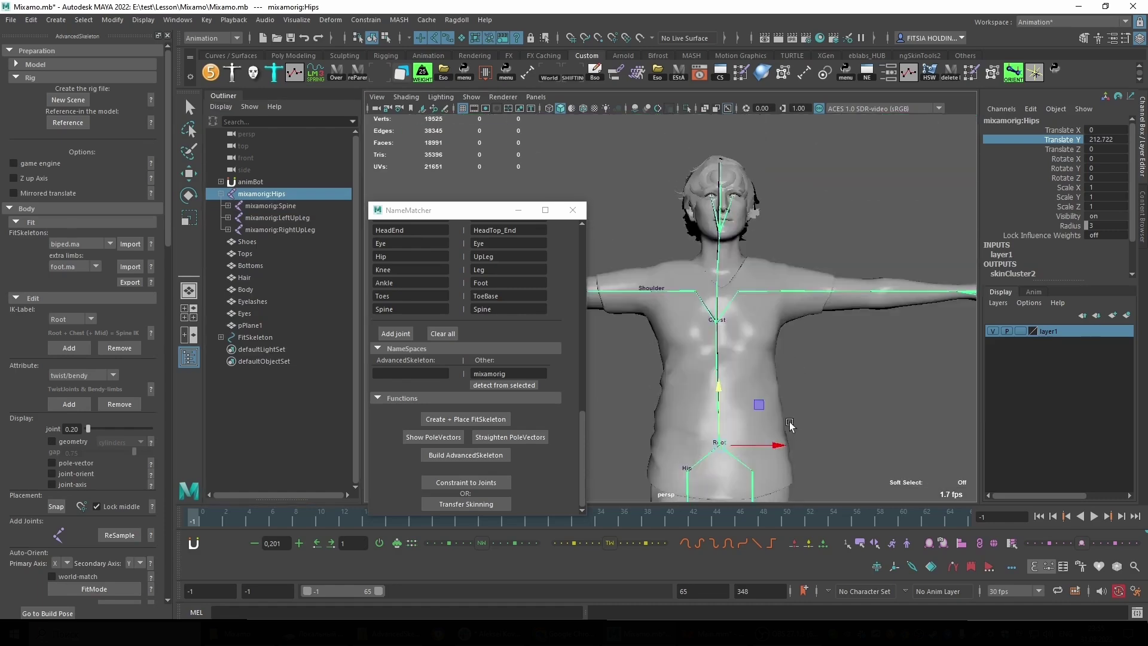
{"action": "scroll", "coordinate": [801, 359], "scroll_direction": "up", "scroll_amount": 3}
{"action": "middle_click_drag", "start_coordinate": [816, 275], "coordinate": [774, 364], "text": "alt"}
{"action": "mouse_move", "coordinate": [774, 365]}
{"action": "left_mouse_down", "text": "alt"}
{"action": "mouse_move", "coordinate": [791, 371]}
{"action": "mouse_move", "coordinate": [779, 372]}
{"action": "left_mouse_up", "text": "alt"}
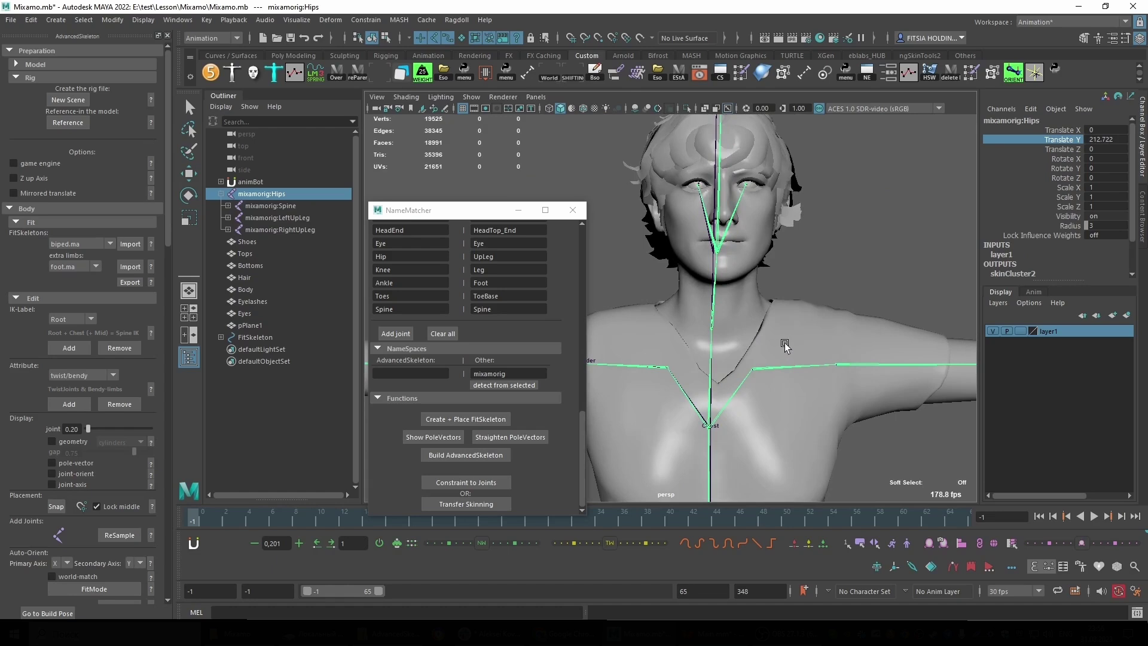
{"action": "scroll", "coordinate": [795, 359], "scroll_direction": "down", "scroll_amount": 3}
{"action": "middle_click_drag", "start_coordinate": [769, 405], "coordinate": [783, 262], "text": "alt"}
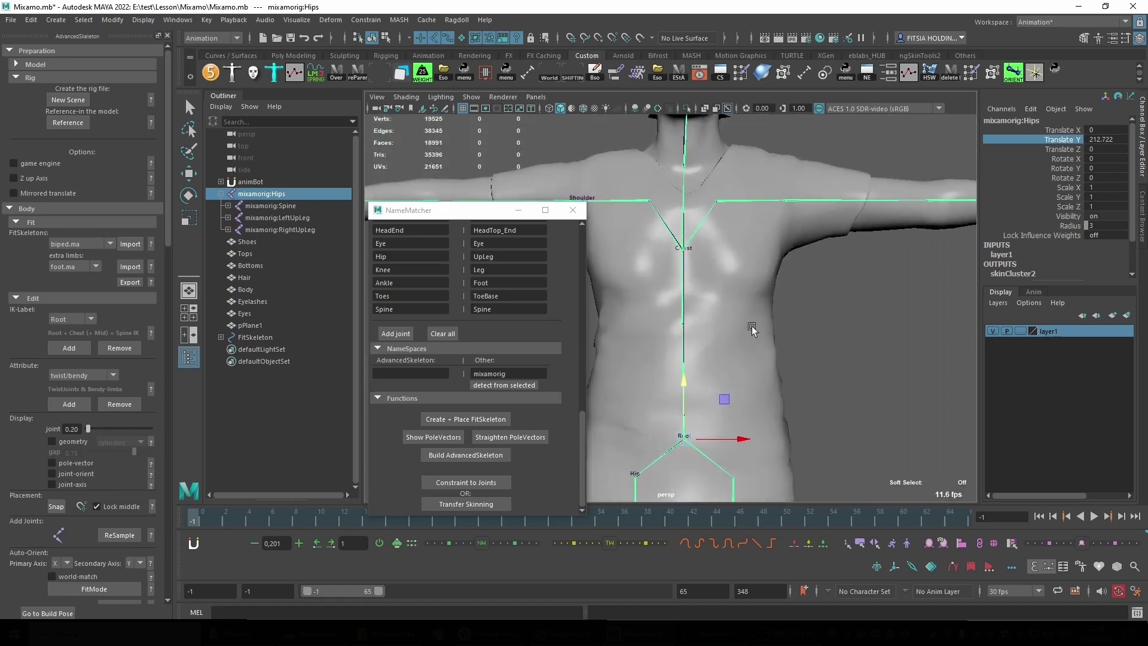
{"action": "scroll", "coordinate": [752, 325], "scroll_direction": "up", "scroll_amount": 5}
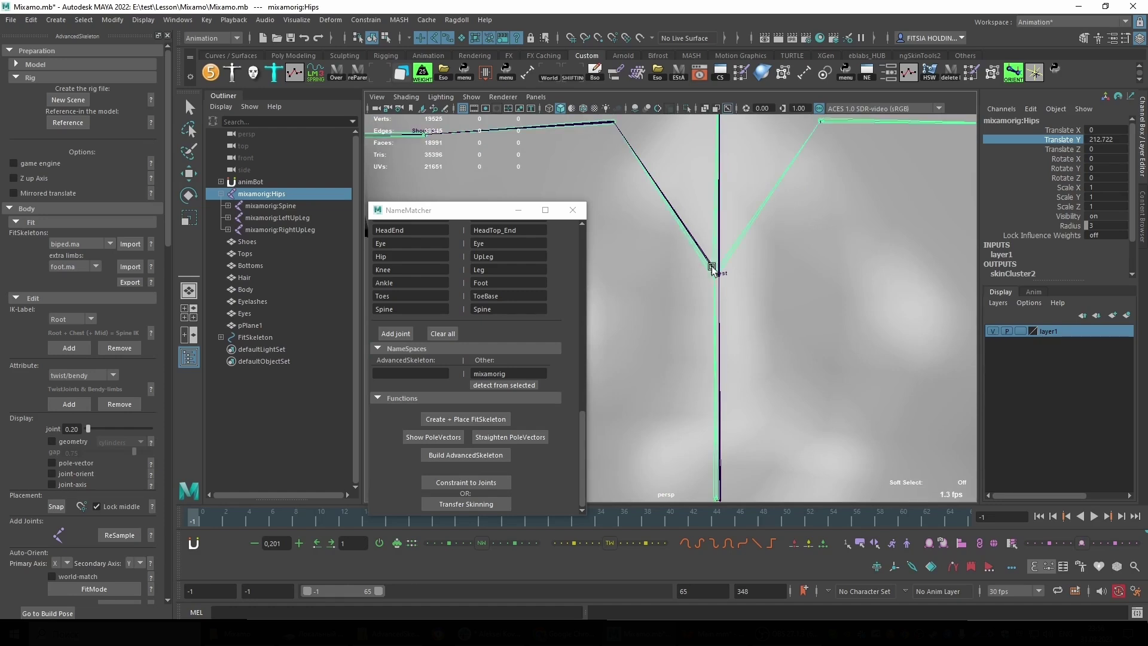
{"action": "scroll", "coordinate": [719, 274], "scroll_direction": "down", "scroll_amount": 4}
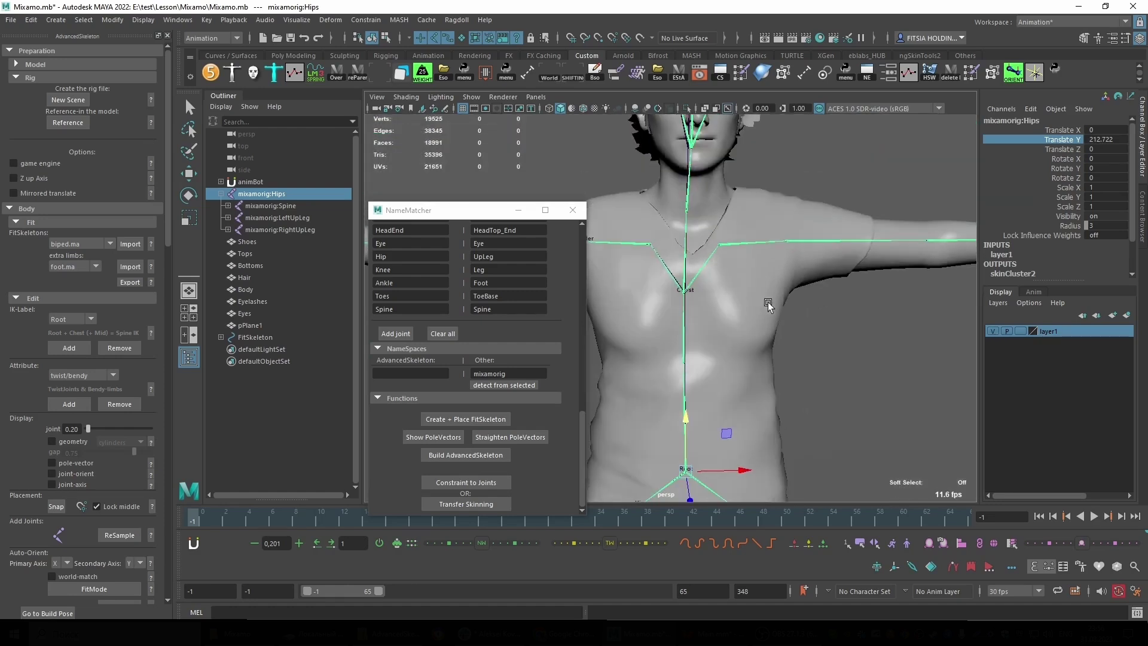
{"action": "scroll", "coordinate": [727, 300], "scroll_direction": "up", "scroll_amount": 4}
{"action": "mouse_move", "coordinate": [720, 343]}
{"action": "left_mouse_down", "text": "alt"}
{"action": "mouse_move", "coordinate": [748, 256]}
{"action": "mouse_move", "coordinate": [741, 231]}
{"action": "mouse_move", "coordinate": [676, 291]}
{"action": "mouse_move", "coordinate": [751, 329]}
{"action": "mouse_move", "coordinate": [774, 293]}
{"action": "mouse_move", "coordinate": [787, 299]}
{"action": "left_mouse_up", "text": "alt"}
{"action": "left_click", "coordinate": [697, 313]}
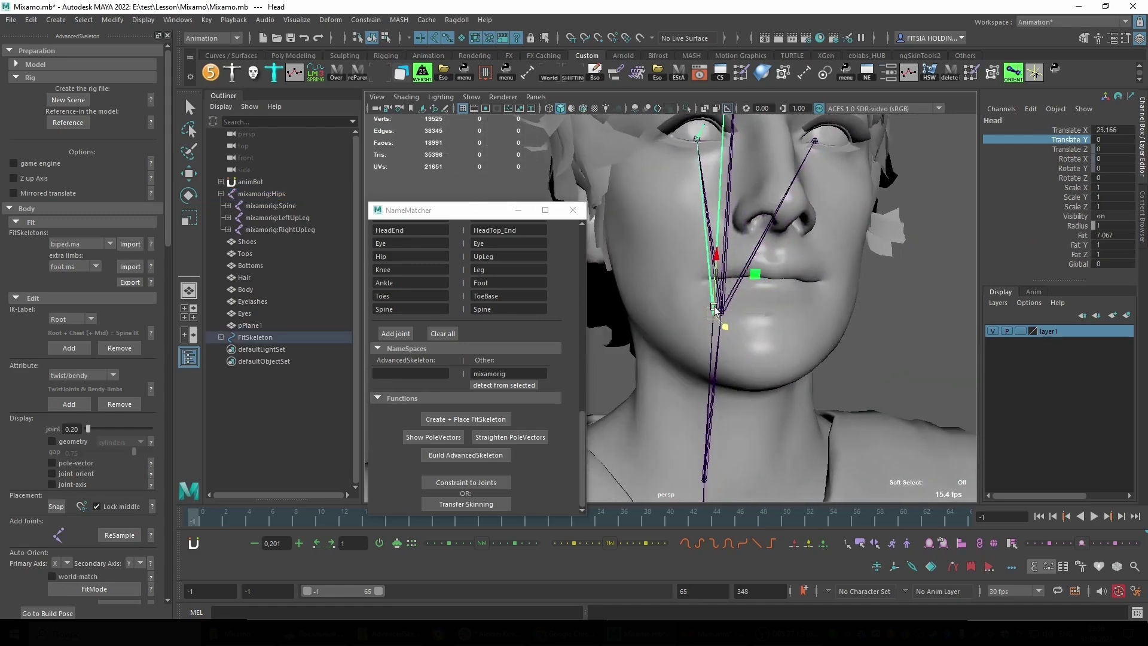
{"action": "scroll", "coordinate": [714, 308], "scroll_direction": "down", "scroll_amount": 3}
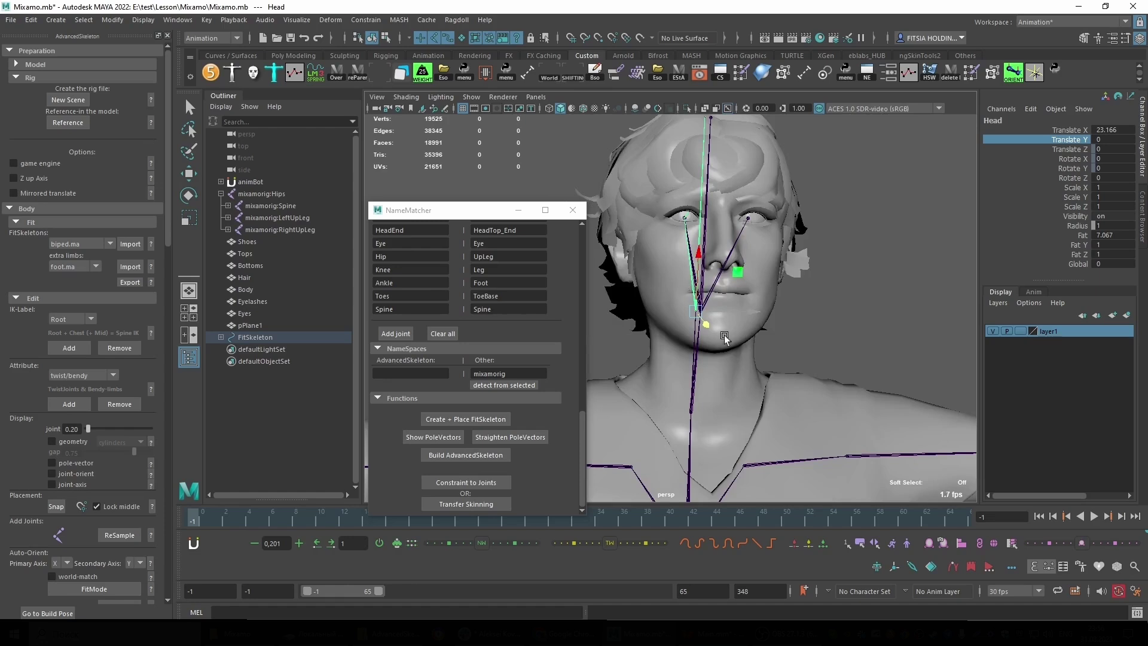
{"action": "scroll", "coordinate": [717, 392], "scroll_direction": "down", "scroll_amount": 4}
{"action": "mouse_move", "coordinate": [715, 394]}
{"action": "left_mouse_down", "text": "alt"}
{"action": "mouse_move", "coordinate": [731, 379]}
{"action": "mouse_move", "coordinate": [755, 406]}
{"action": "mouse_move", "coordinate": [653, 317]}
{"action": "left_mouse_up", "text": "alt"}
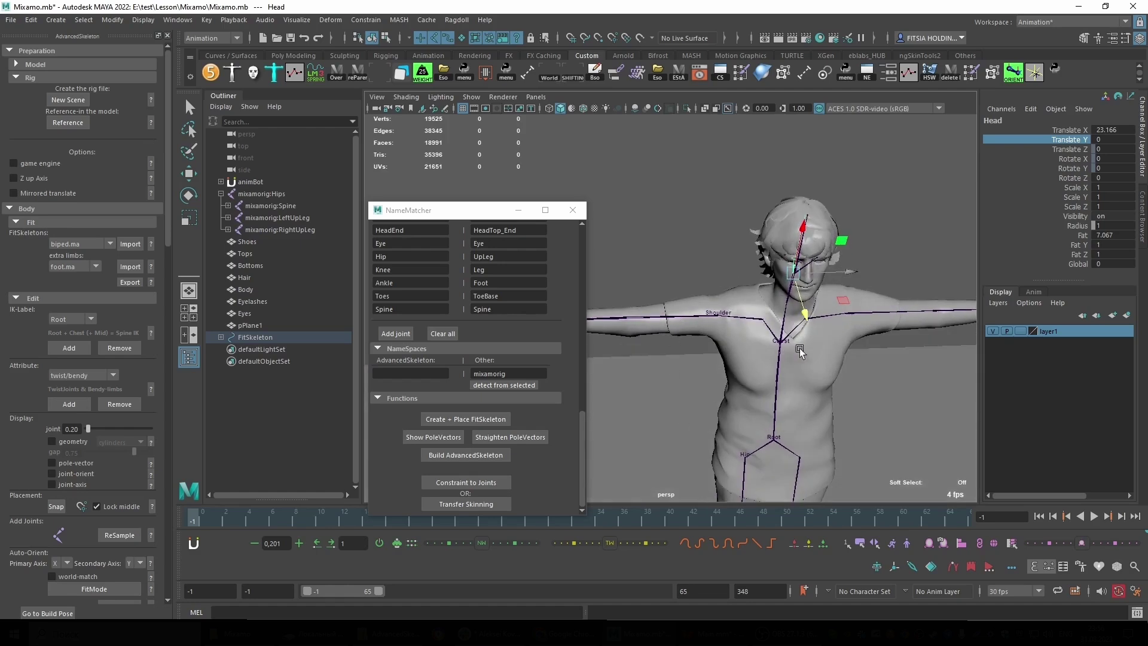
{"action": "scroll", "coordinate": [921, 344], "scroll_direction": "down", "scroll_amount": 5}
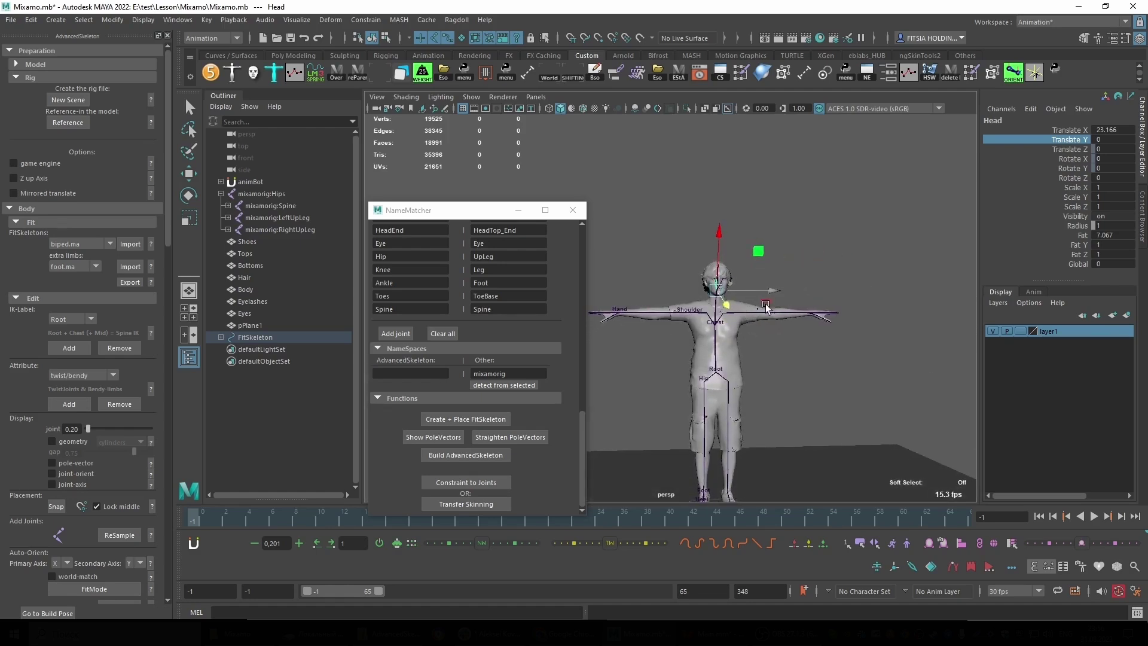
{"action": "scroll", "coordinate": [797, 301], "scroll_direction": "up", "scroll_amount": 5}
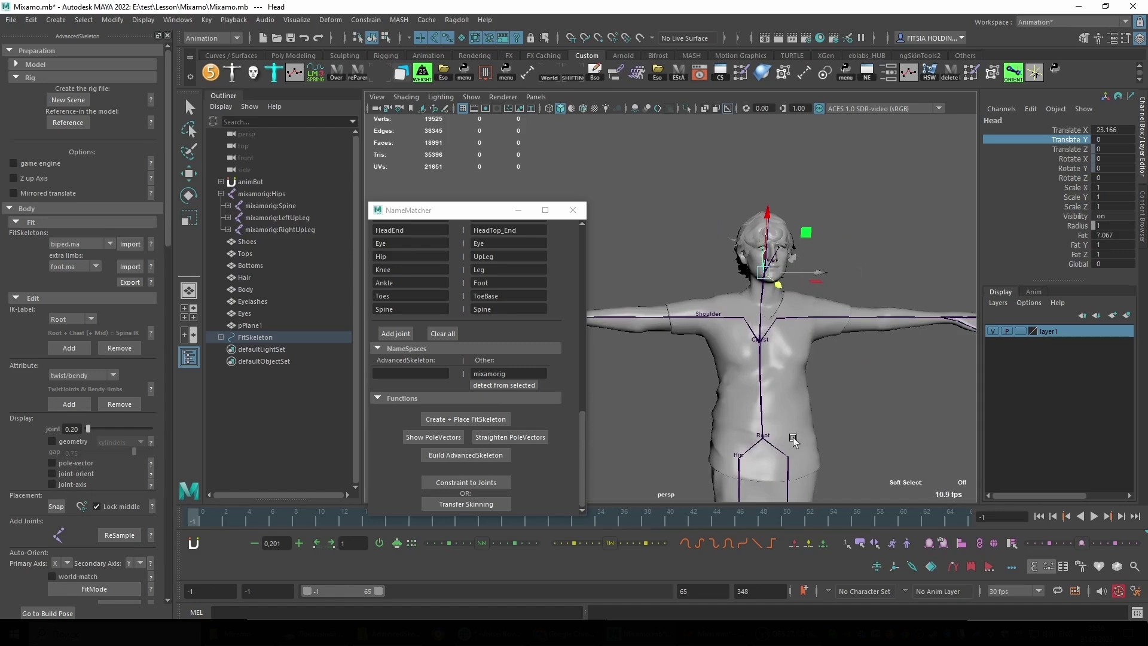
{"action": "left_click_drag", "start_coordinate": [793, 437], "coordinate": [785, 349], "text": "alt"}
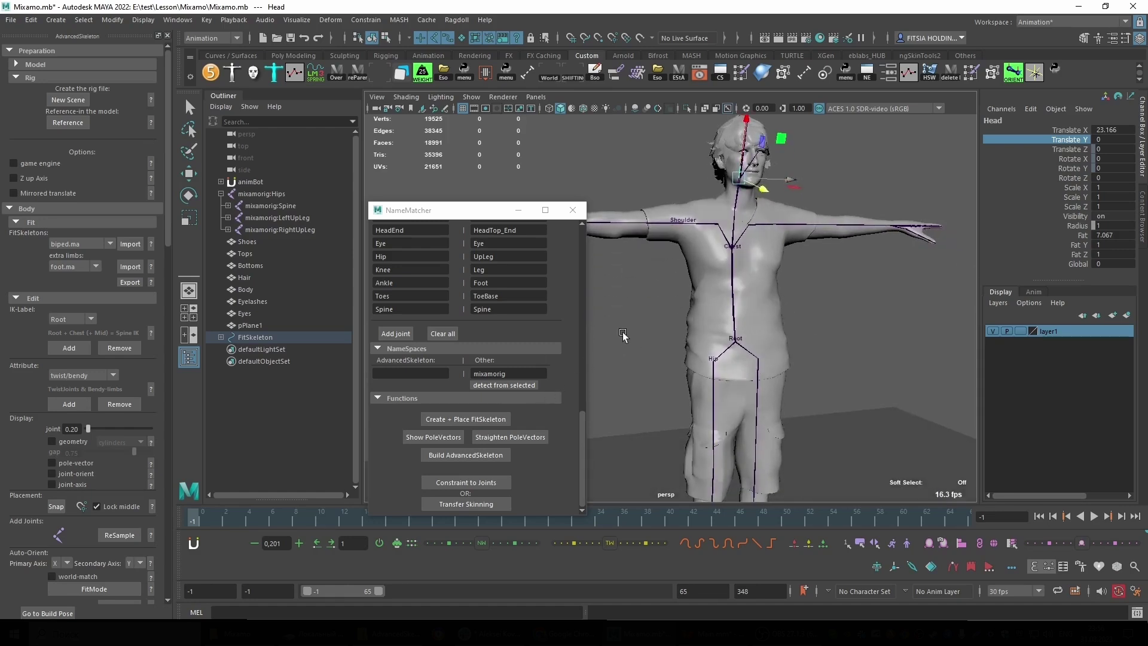
{"action": "left_click", "coordinate": [650, 351]}
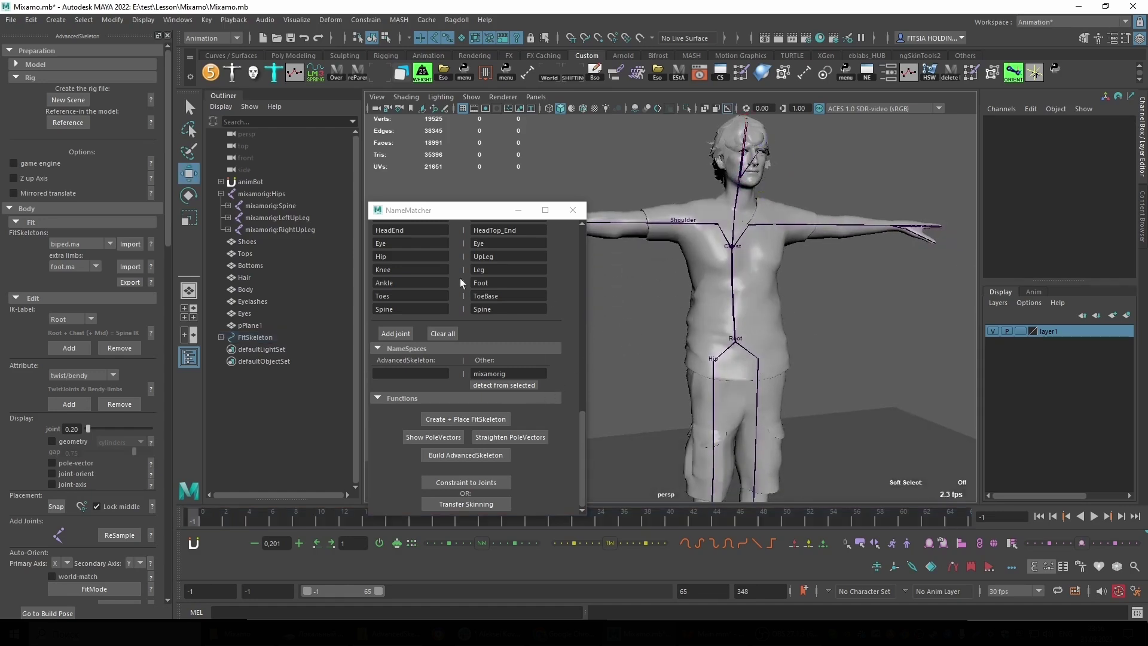
Select the FitSkeleton Root joint in the Outliner and build the AdvancedSkeleton rig.
{"action": "left_click", "coordinate": [221, 336]}
{"action": "left_click", "coordinate": [276, 347]}
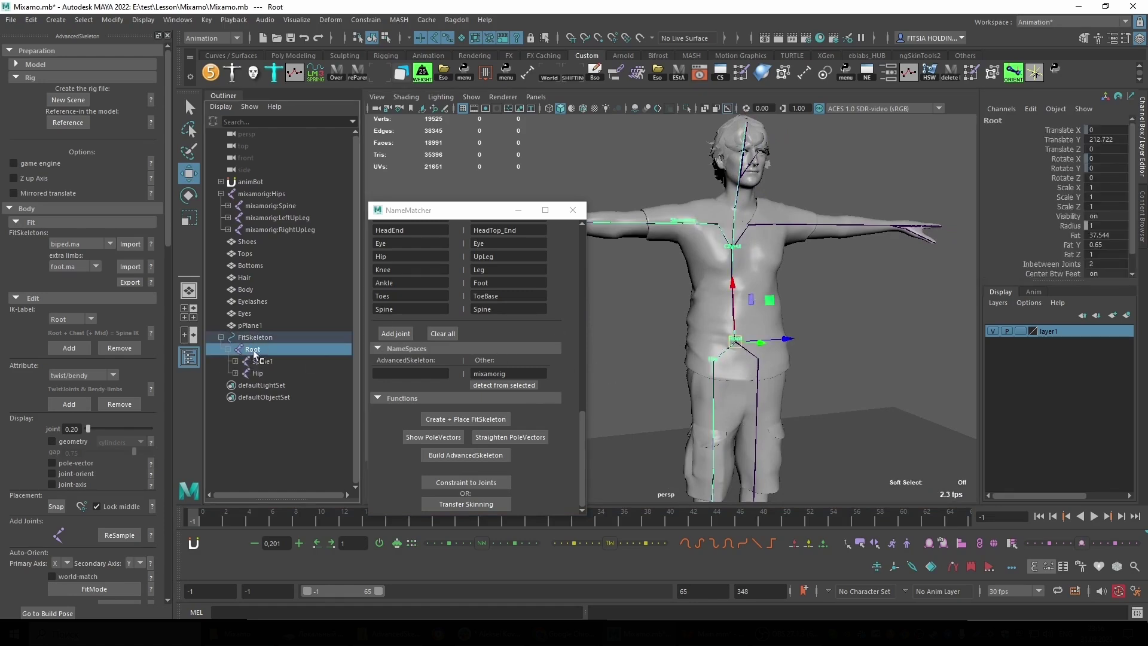
{"action": "left_click", "coordinate": [438, 457]}
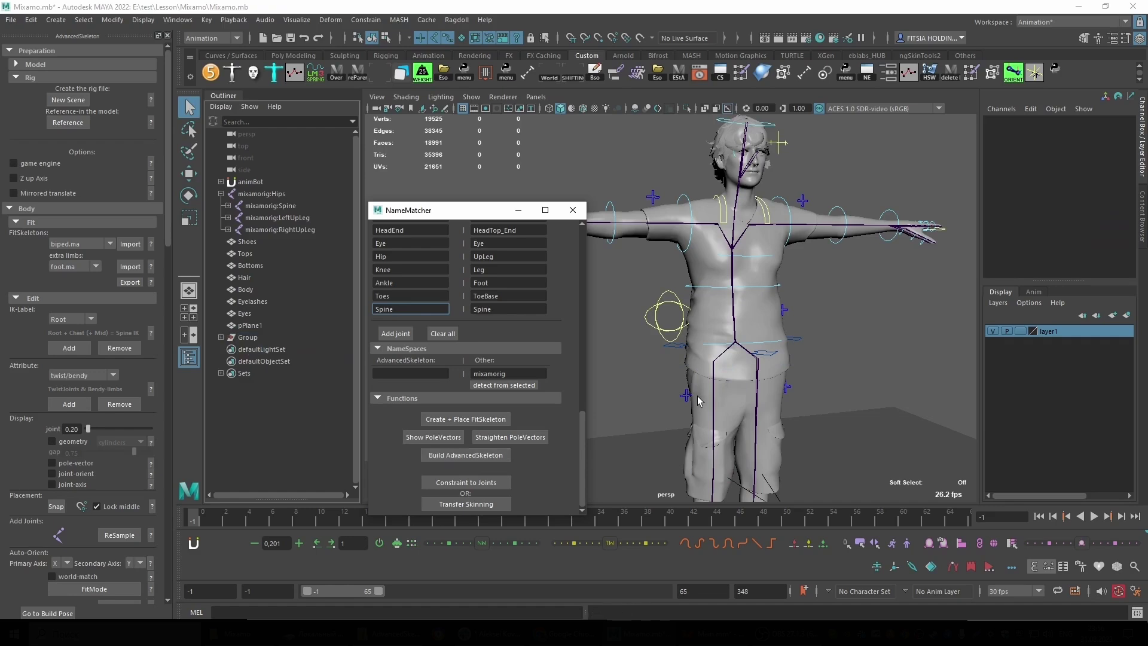
Test-move the IKLeg_R foot control, then undo the move.
{"action": "left_click_drag", "start_coordinate": [698, 423], "coordinate": [688, 456], "text": "alt"}
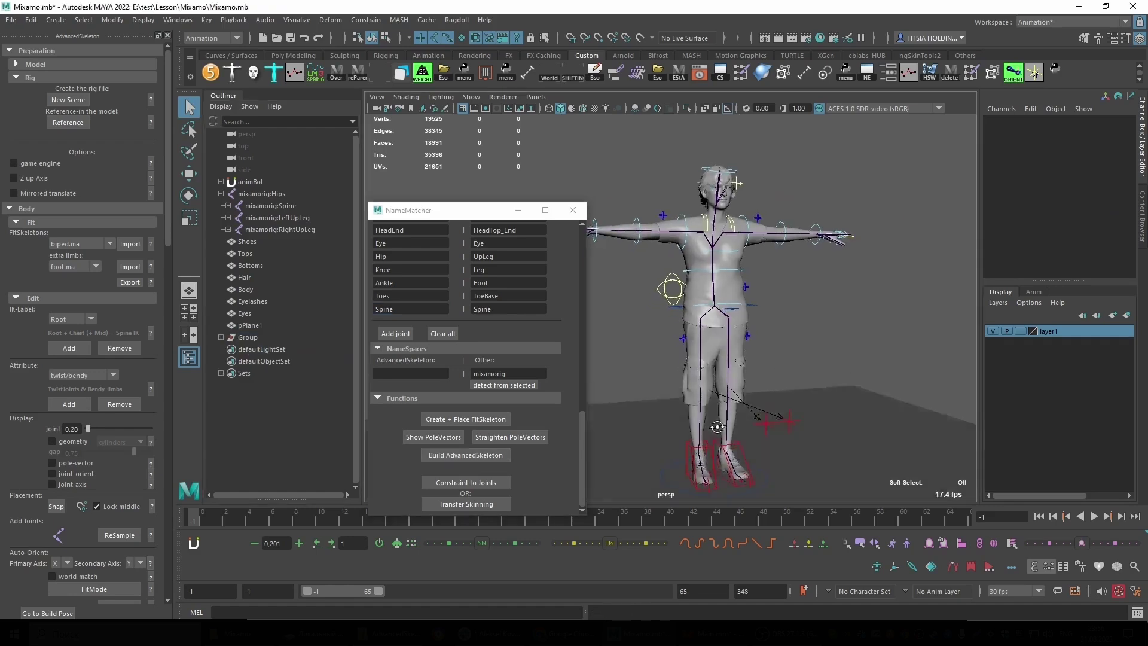
{"action": "key", "text": "w"}
{"action": "left_click", "coordinate": [691, 454]}
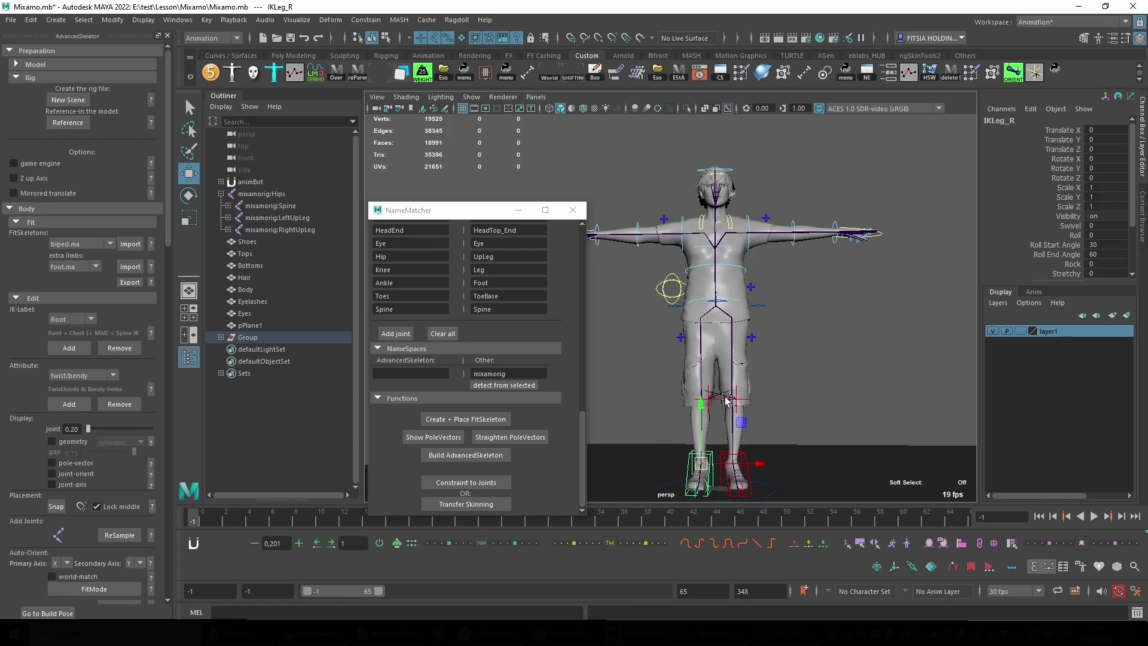
{"action": "left_click_drag", "start_coordinate": [701, 462], "coordinate": [697, 418]}
{"action": "key", "text": "ctrl+z"}
Set FKIKArm_R's FKIKBlend to 10 to switch the right arm to IK.
{"action": "left_click_drag", "start_coordinate": [669, 241], "coordinate": [723, 299], "text": "alt"}
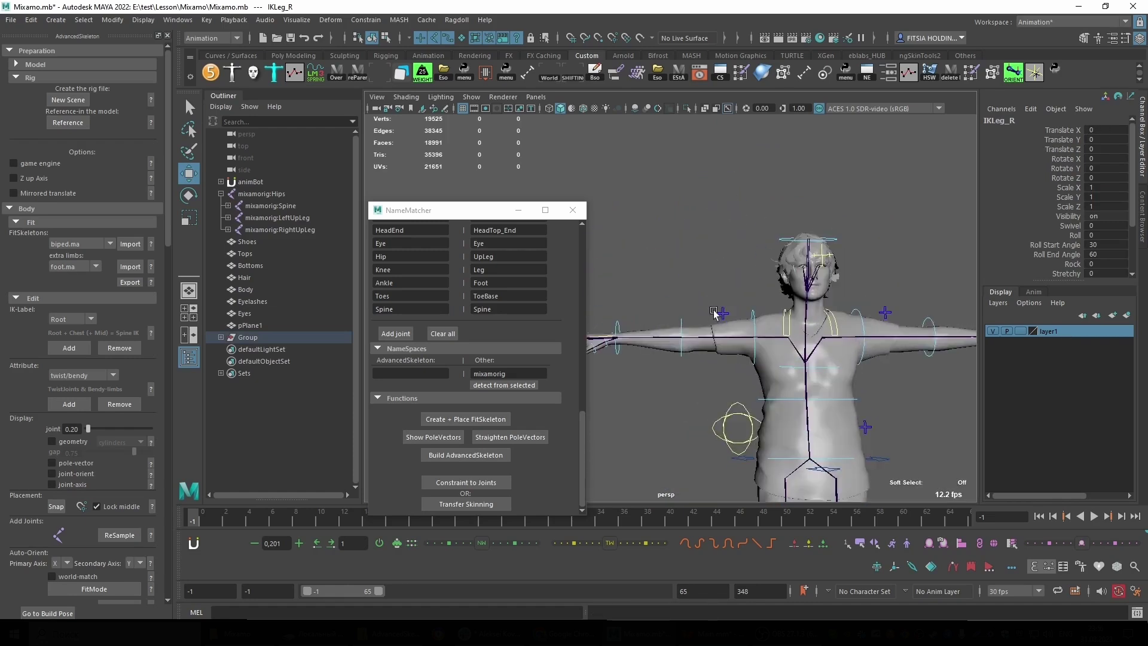
{"action": "left_click", "coordinate": [721, 297]}
{"action": "left_click", "coordinate": [1072, 130]}
{"action": "middle_click_drag", "start_coordinate": [670, 272], "coordinate": [697, 274]}
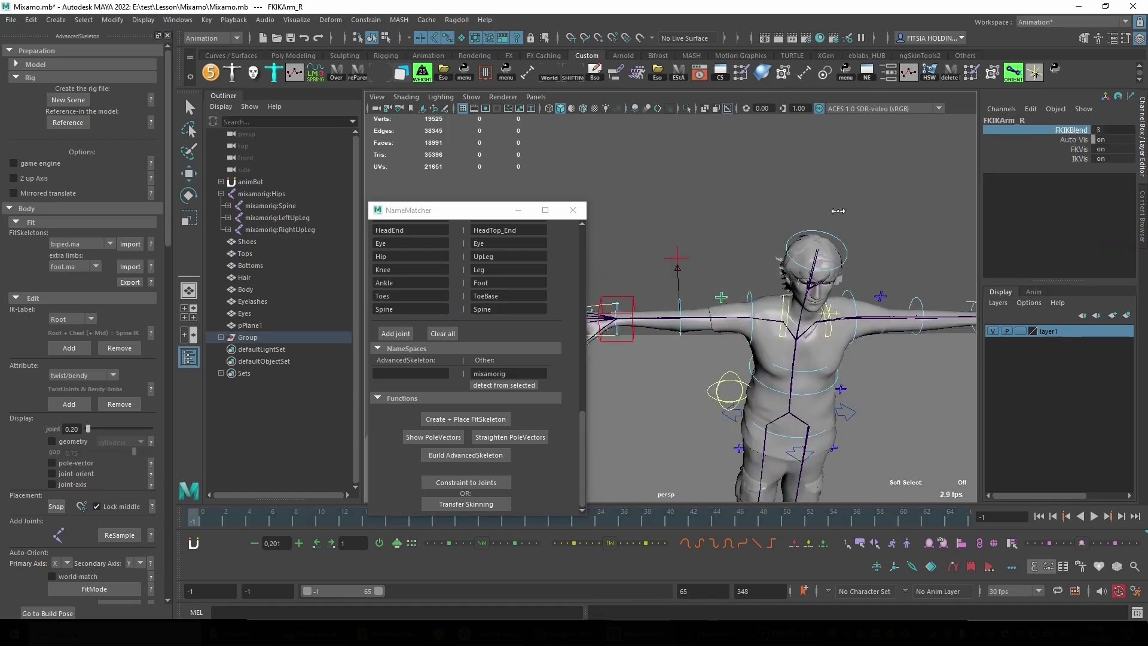
Test-move the IKArm_R control twice, undoing each move.
{"action": "left_click", "coordinate": [635, 340]}
{"action": "key", "text": "w"}
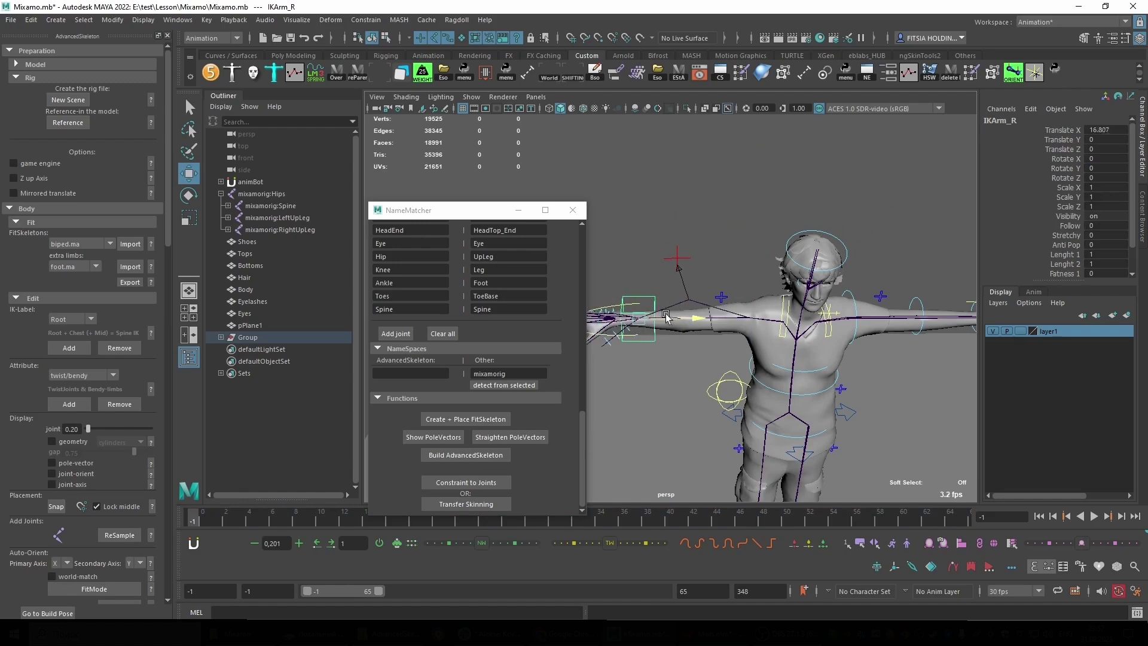
{"action": "left_click_drag", "start_coordinate": [673, 318], "coordinate": [719, 296]}
{"action": "key", "text": "ctrl+z"}
{"action": "scroll", "coordinate": [719, 297], "scroll_direction": "down", "scroll_amount": 5}
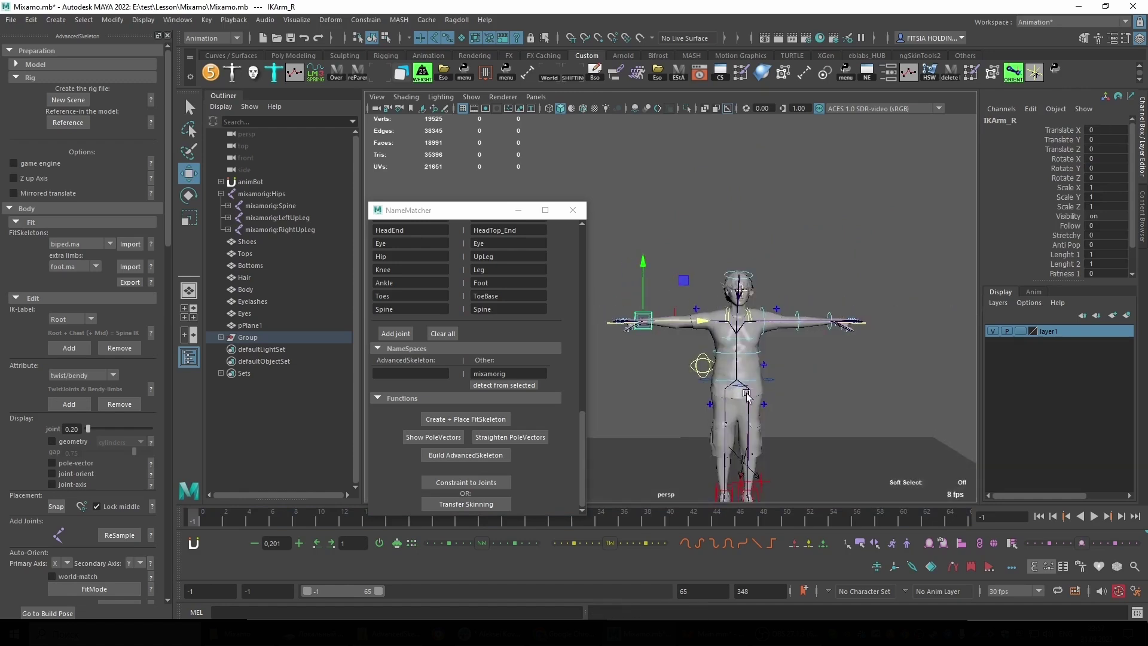
{"action": "scroll", "coordinate": [724, 317], "scroll_direction": "up", "scroll_amount": 2}
{"action": "scroll", "coordinate": [726, 334], "scroll_direction": "up", "scroll_amount": 2}
{"action": "left_click", "coordinate": [636, 363]}
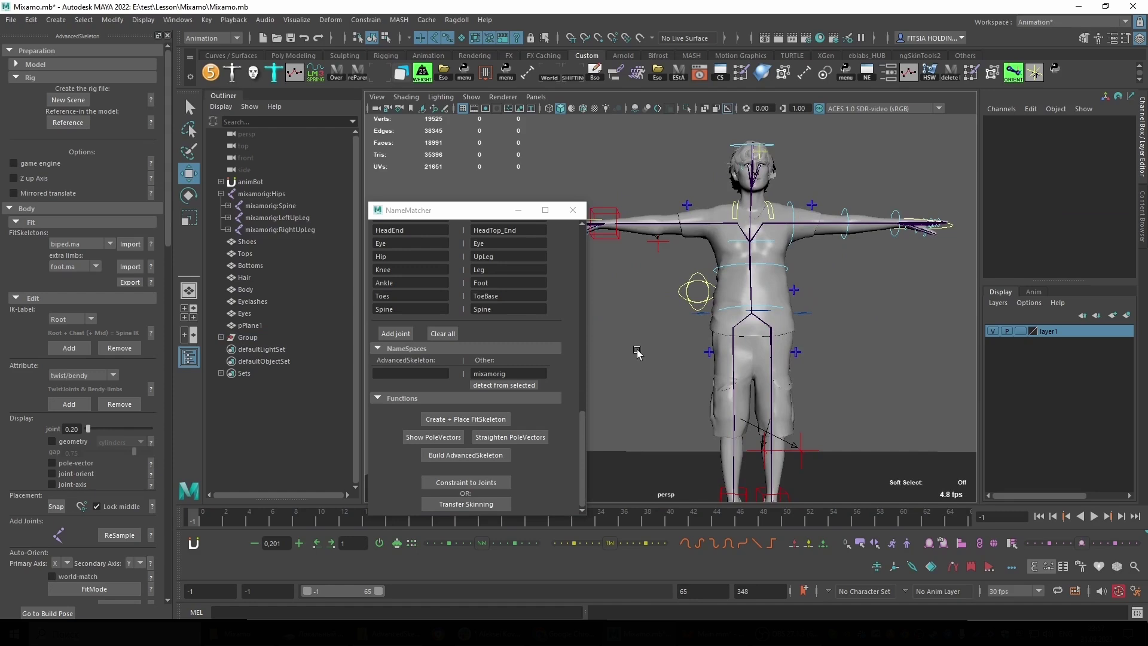
{"action": "left_click", "coordinate": [608, 248]}
{"action": "left_click_drag", "start_coordinate": [608, 248], "coordinate": [658, 242]}
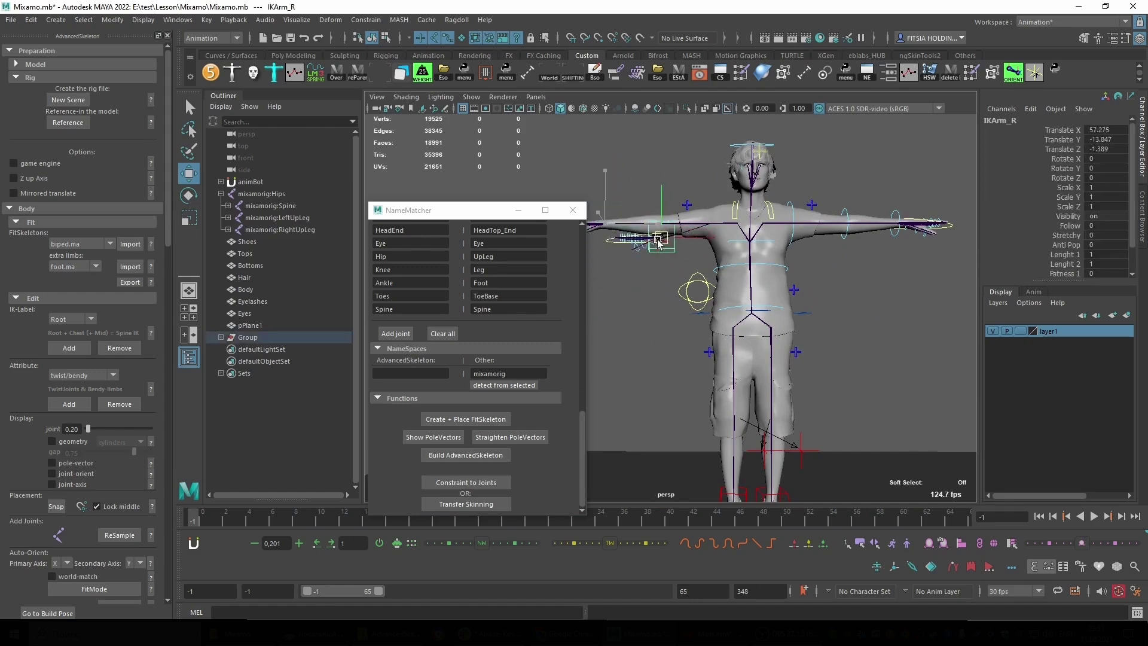
{"action": "key", "text": "ctrl+z"}
Expand Group and DeformationSystem in the Outliner to reveal Root_M.
{"action": "left_click", "coordinate": [221, 337]}
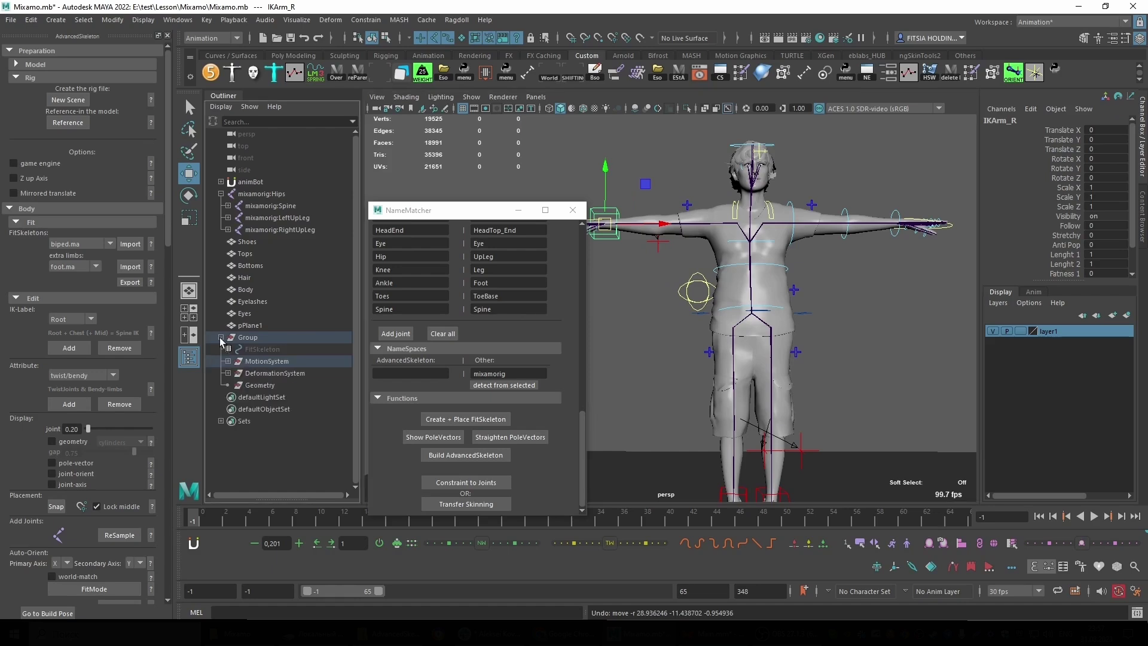
{"action": "left_click", "coordinate": [228, 374]}
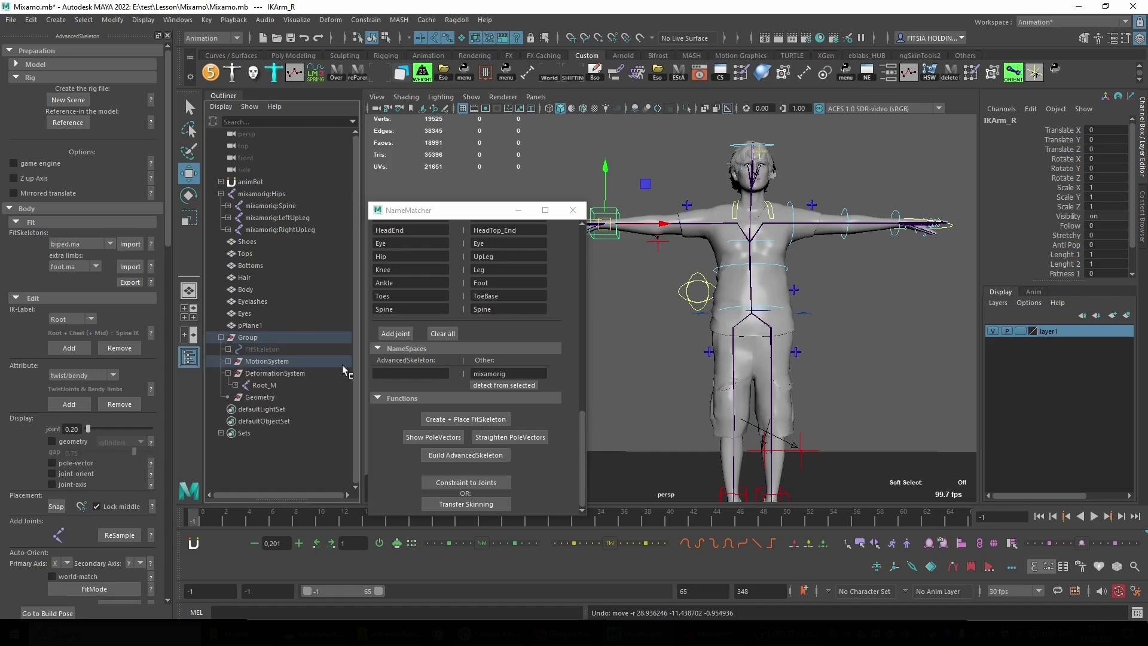
{"action": "left_click_drag", "start_coordinate": [682, 371], "coordinate": [646, 354], "text": "alt"}
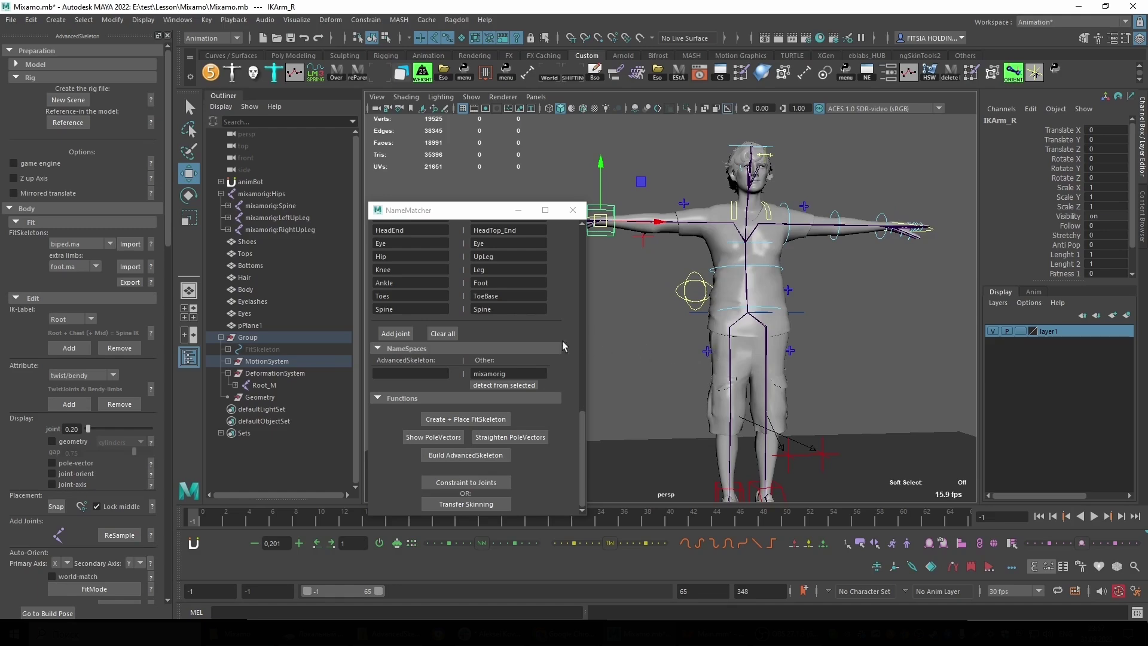
Collapse the AdvancedSkeleton panel's build, deform, fit, body and preparation sections.
{"action": "left_click", "coordinate": [16, 298]}
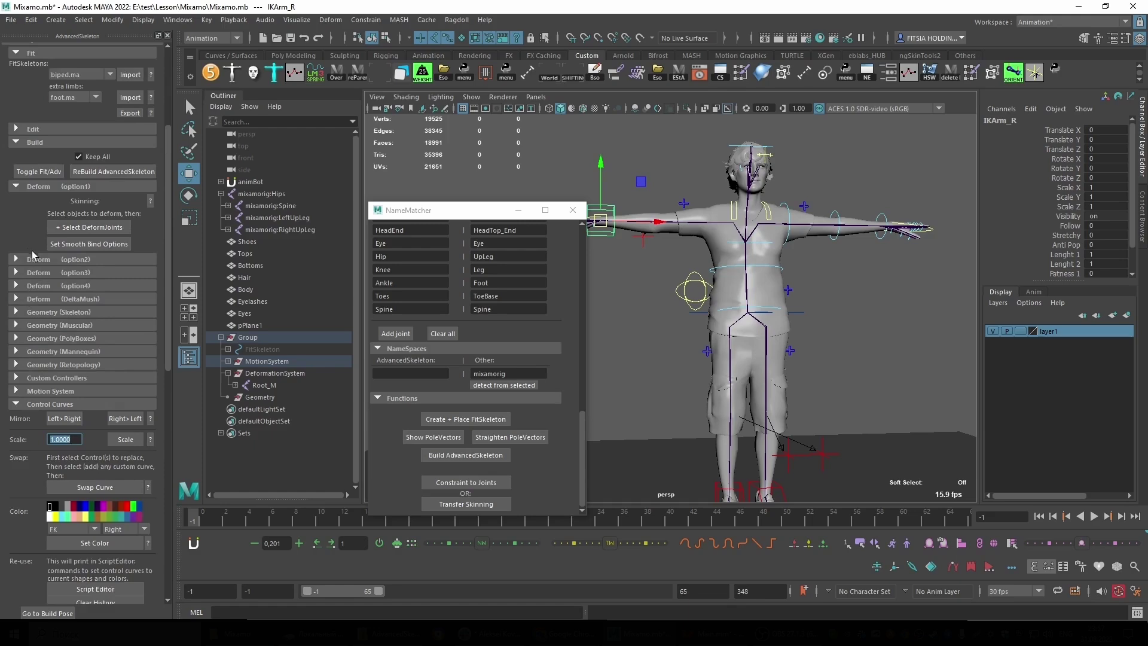
{"action": "scroll", "coordinate": [39, 274], "scroll_direction": "up", "scroll_amount": 2}
{"action": "left_click", "coordinate": [17, 178]}
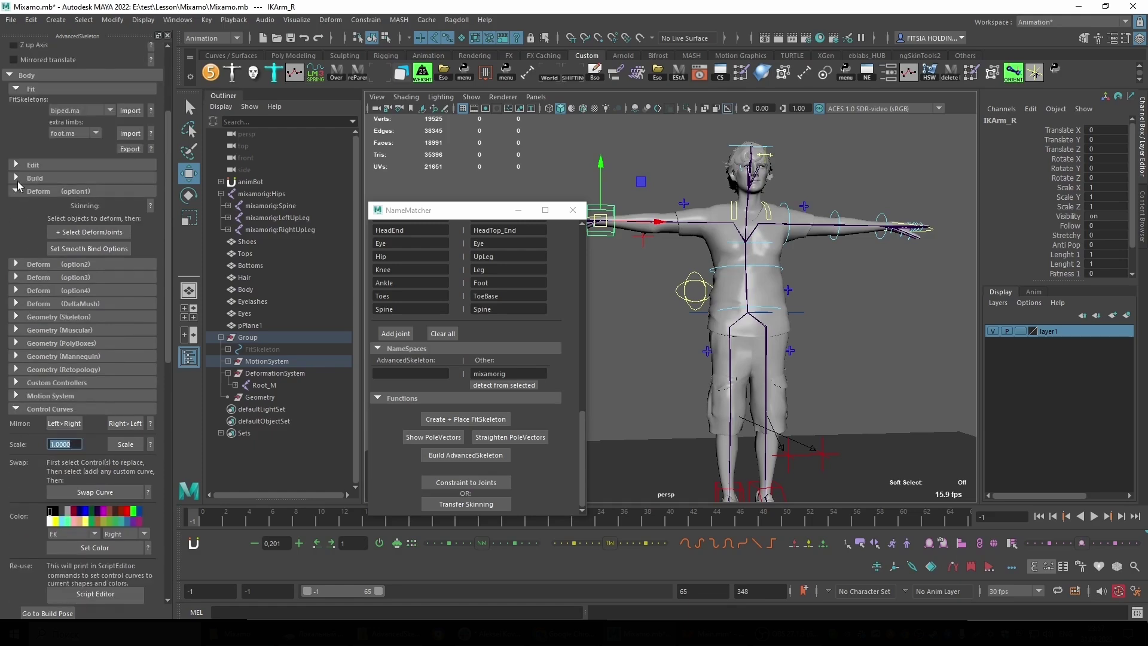
{"action": "left_click", "coordinate": [12, 194]}
{"action": "left_click", "coordinate": [16, 89]}
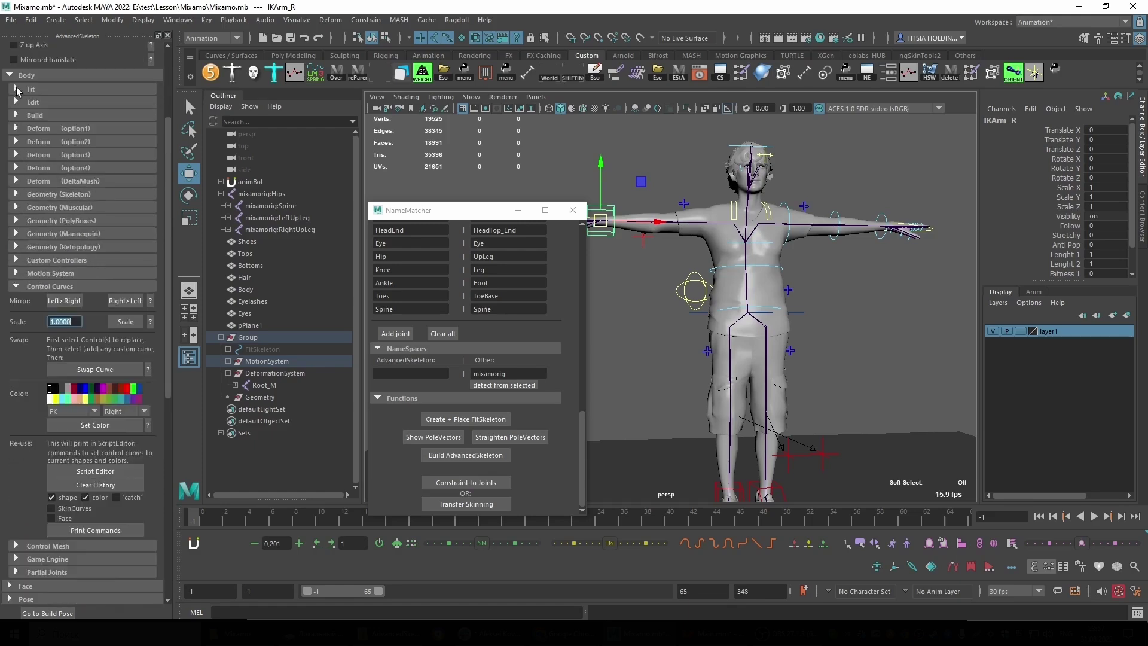
{"action": "scroll", "coordinate": [6, 144], "scroll_direction": "up", "scroll_amount": 5}
{"action": "left_click", "coordinate": [9, 209]}
{"action": "left_click", "coordinate": [15, 77]}
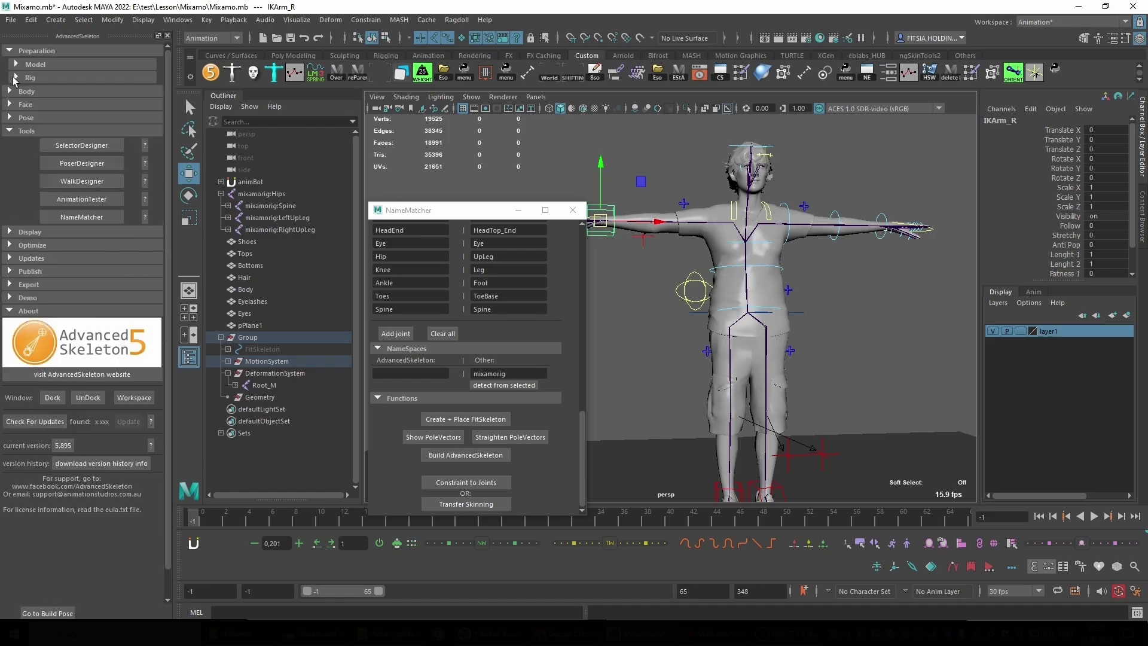
{"action": "left_click", "coordinate": [11, 133]}
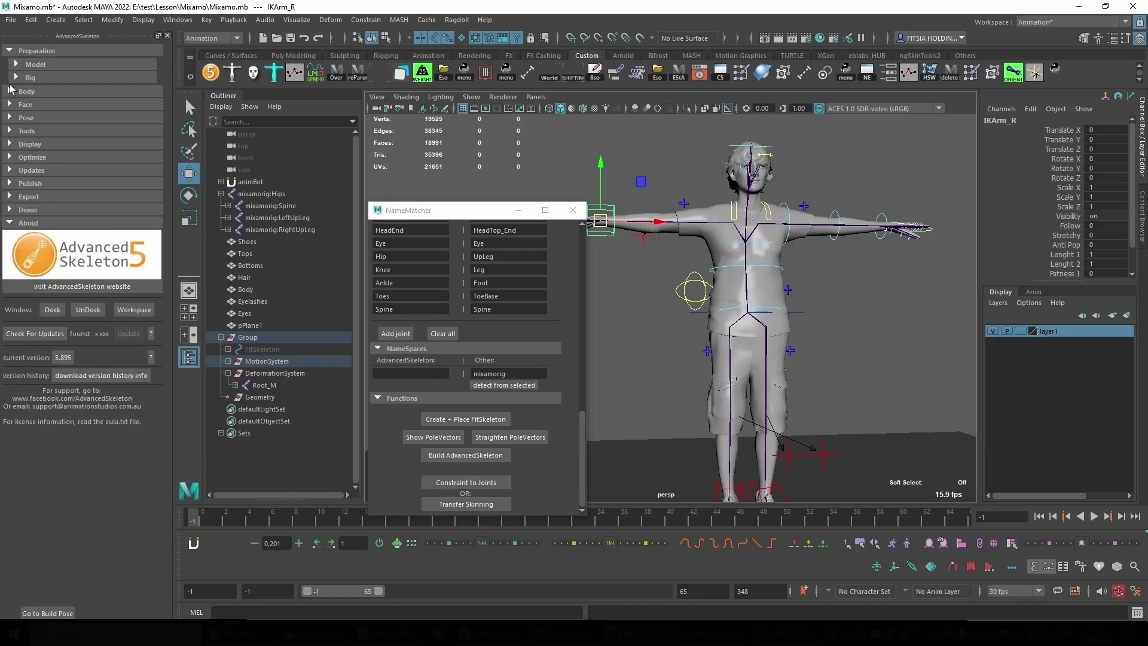
{"action": "left_click", "coordinate": [11, 53]}
Reopen the preparation, body, FitSkeleton editing and build sections of the AdvancedSkeleton panel.
{"action": "left_click", "coordinate": [11, 52]}
{"action": "left_click", "coordinate": [17, 78]}
{"action": "left_click", "coordinate": [14, 64]}
{"action": "left_click", "coordinate": [9, 53]}
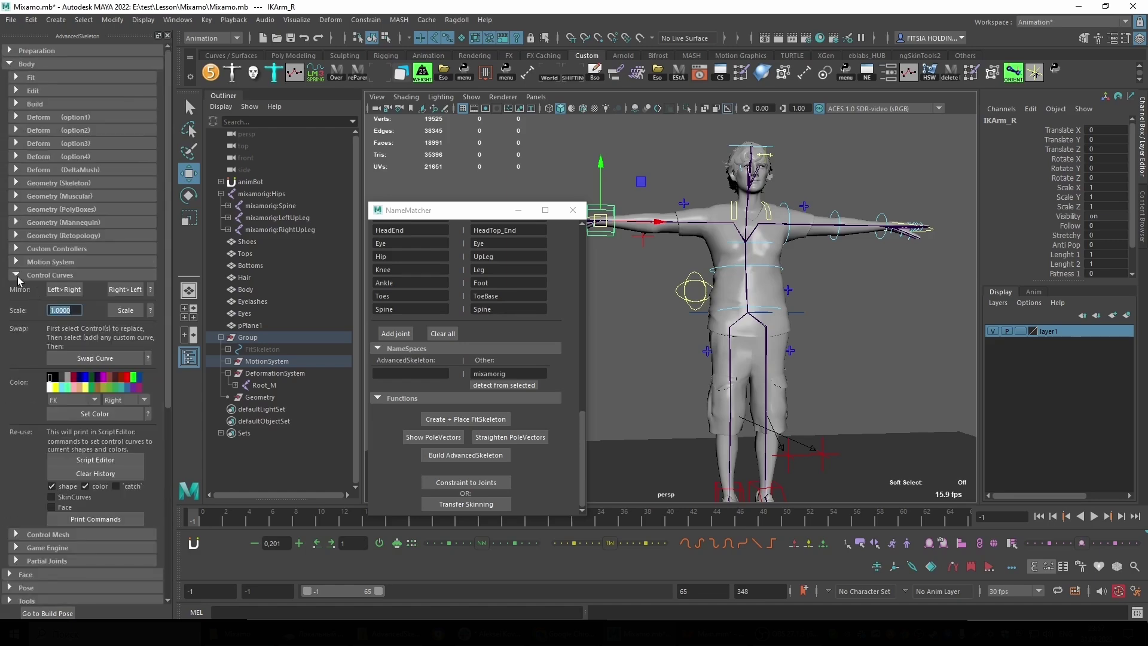
{"action": "left_click", "coordinate": [17, 276]}
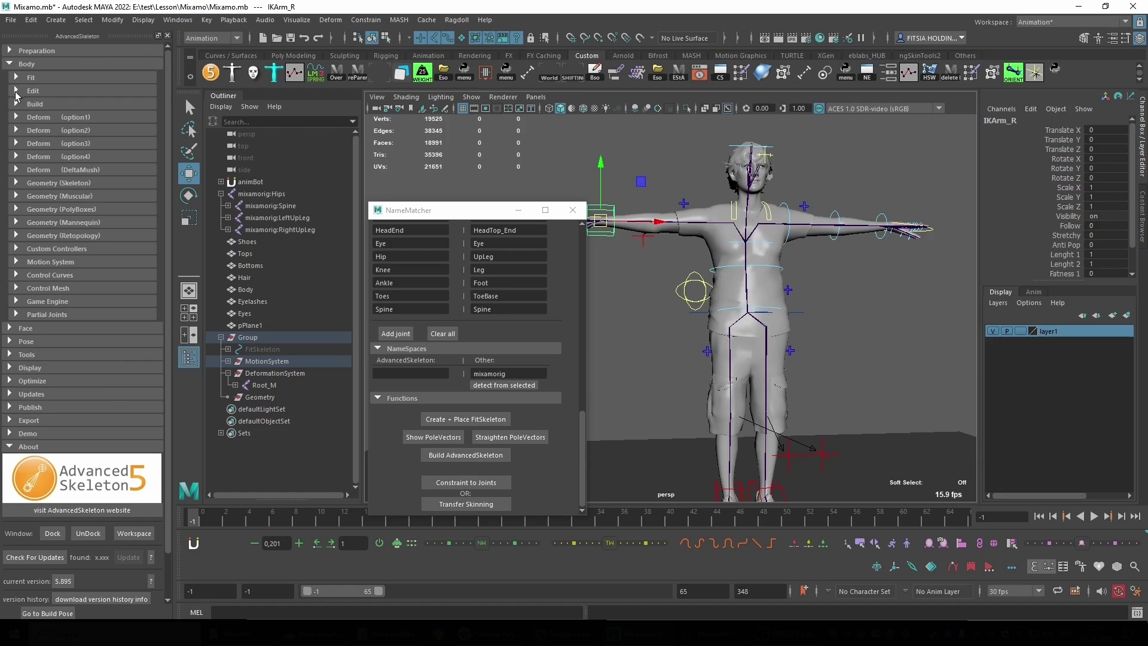
{"action": "left_click", "coordinate": [15, 91]}
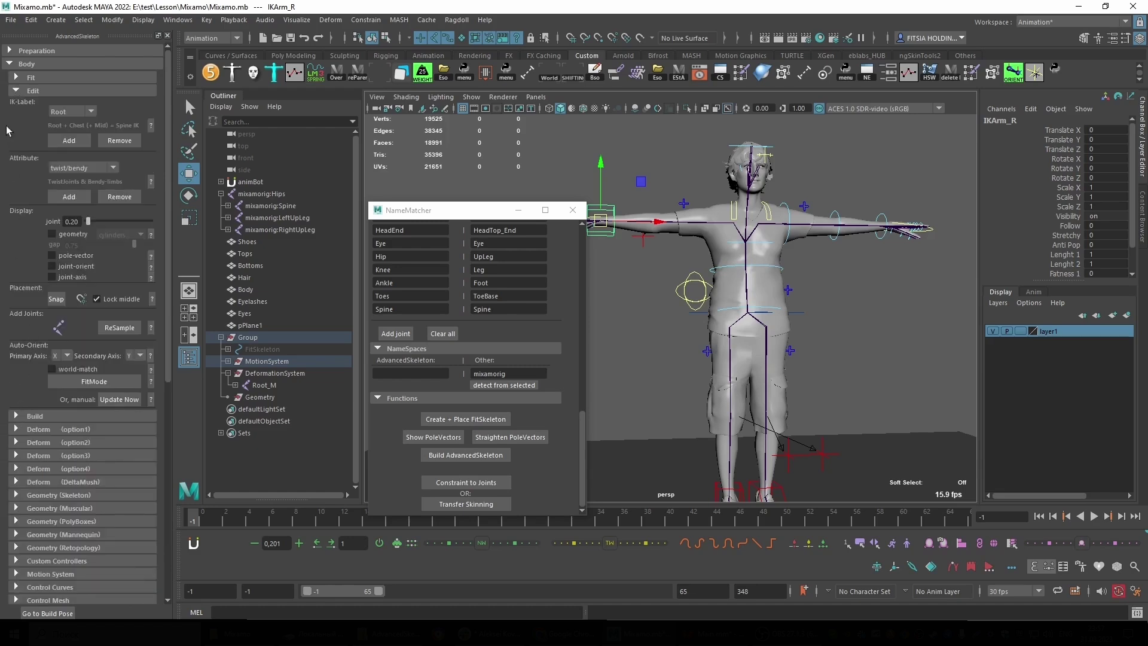
{"action": "left_click", "coordinate": [15, 417]}
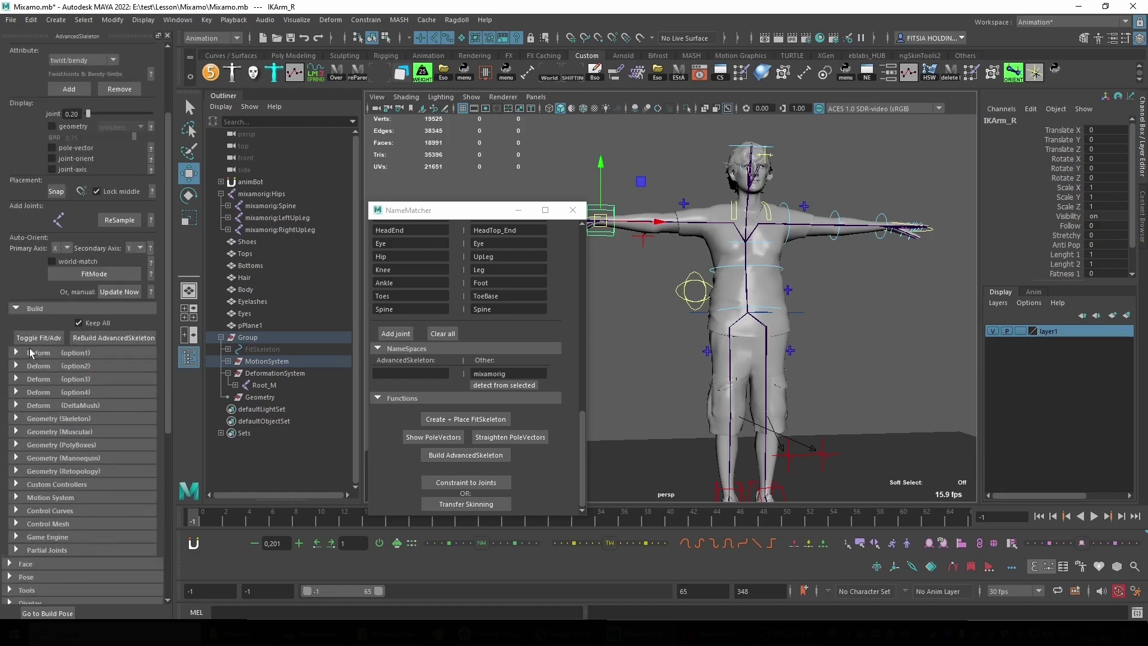
Switch the character back to its FitSkeleton and select the Mixamo right leg joint.
{"action": "left_click", "coordinate": [31, 340]}
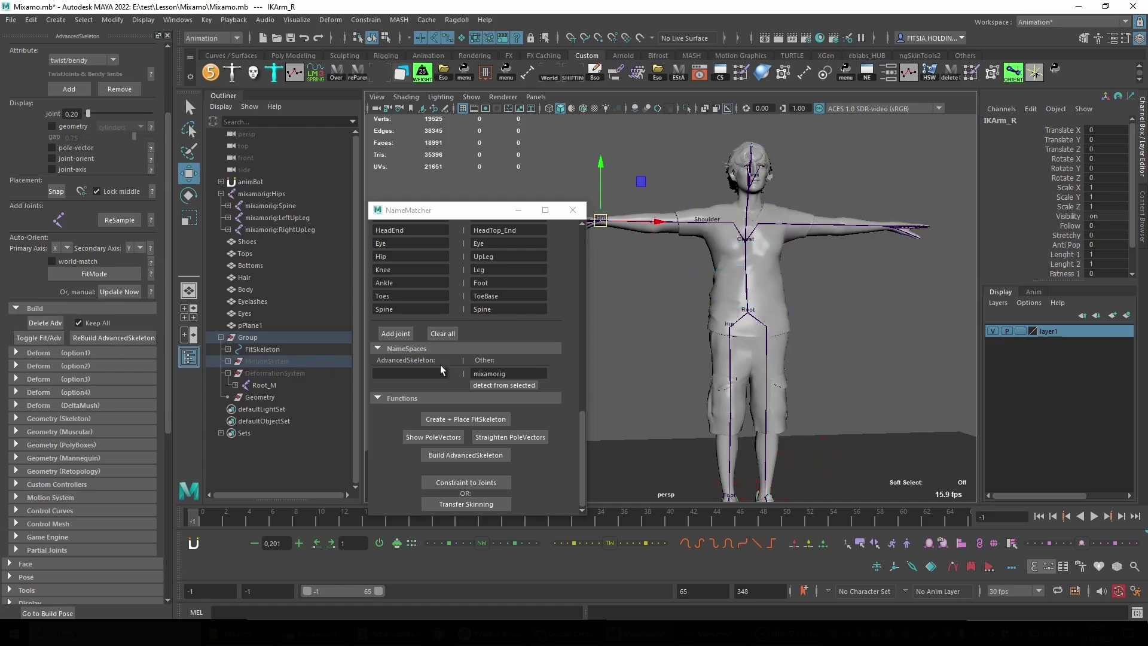
{"action": "scroll", "coordinate": [722, 350], "scroll_direction": "up", "scroll_amount": 10}
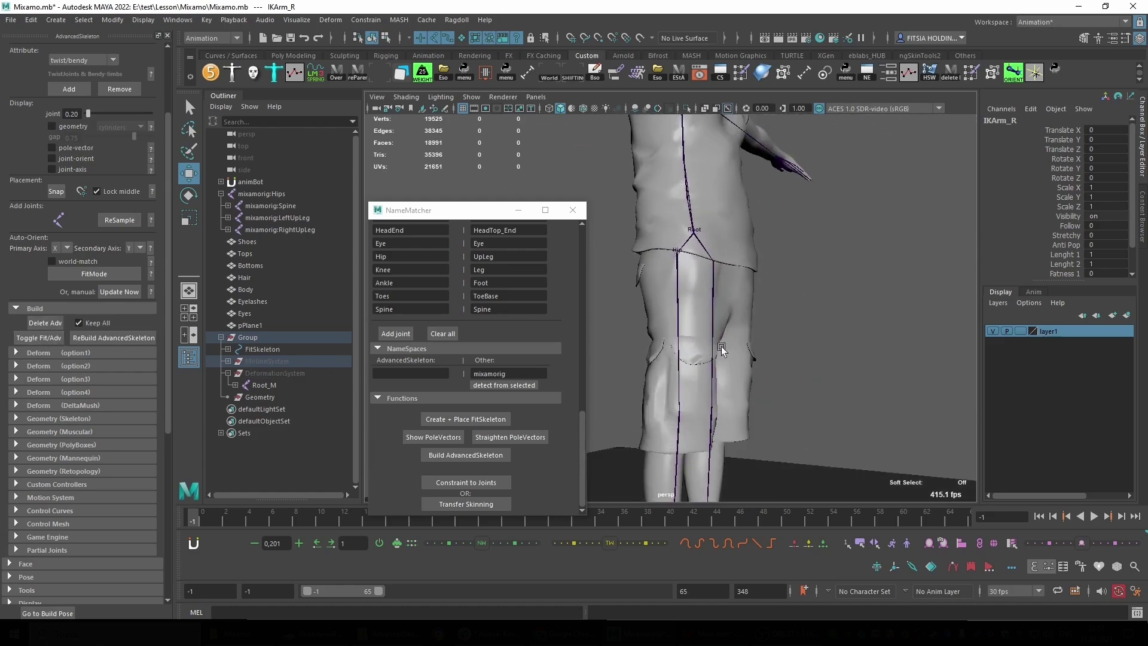
{"action": "scroll", "coordinate": [722, 350], "scroll_direction": "up", "scroll_amount": 5}
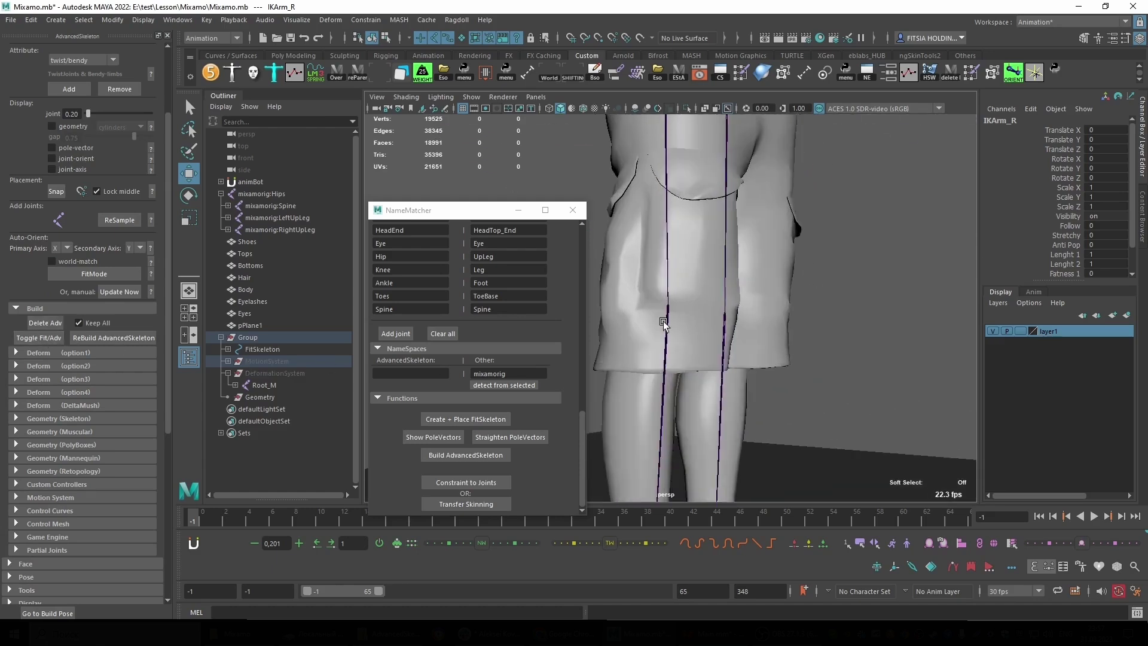
{"action": "left_click", "coordinate": [658, 311]}
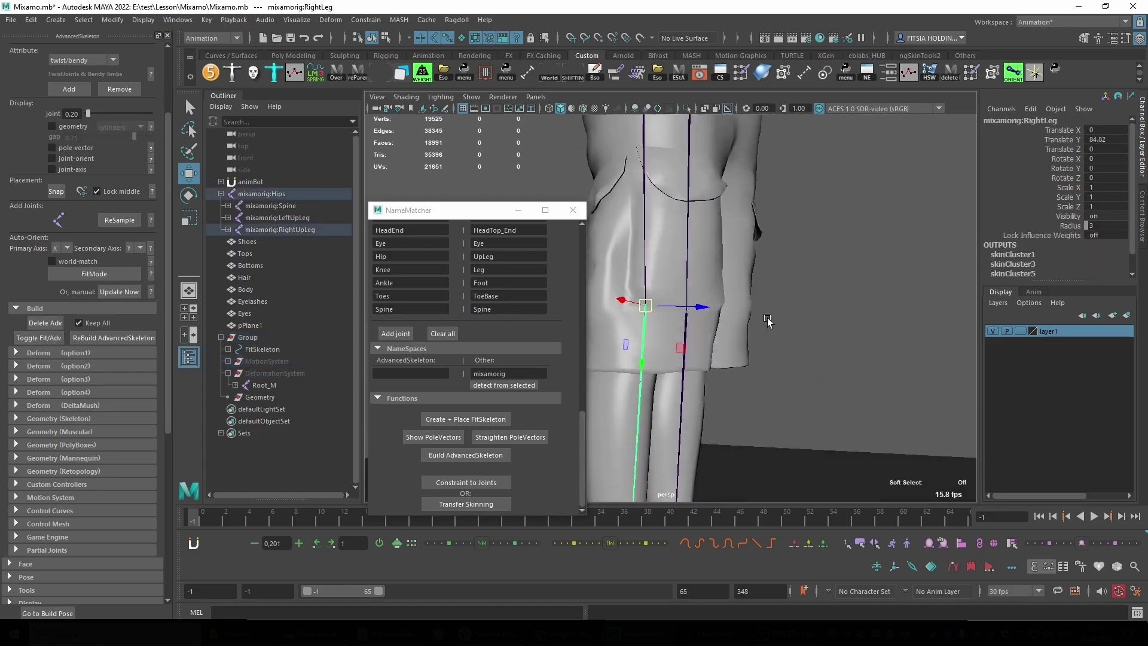
{"action": "left_click_drag", "start_coordinate": [627, 344], "coordinate": [789, 315], "text": "alt"}
Hide layer1 and select the FitSkeleton Knee to show its red pole-vector plane.
{"action": "left_click", "coordinate": [994, 332]}
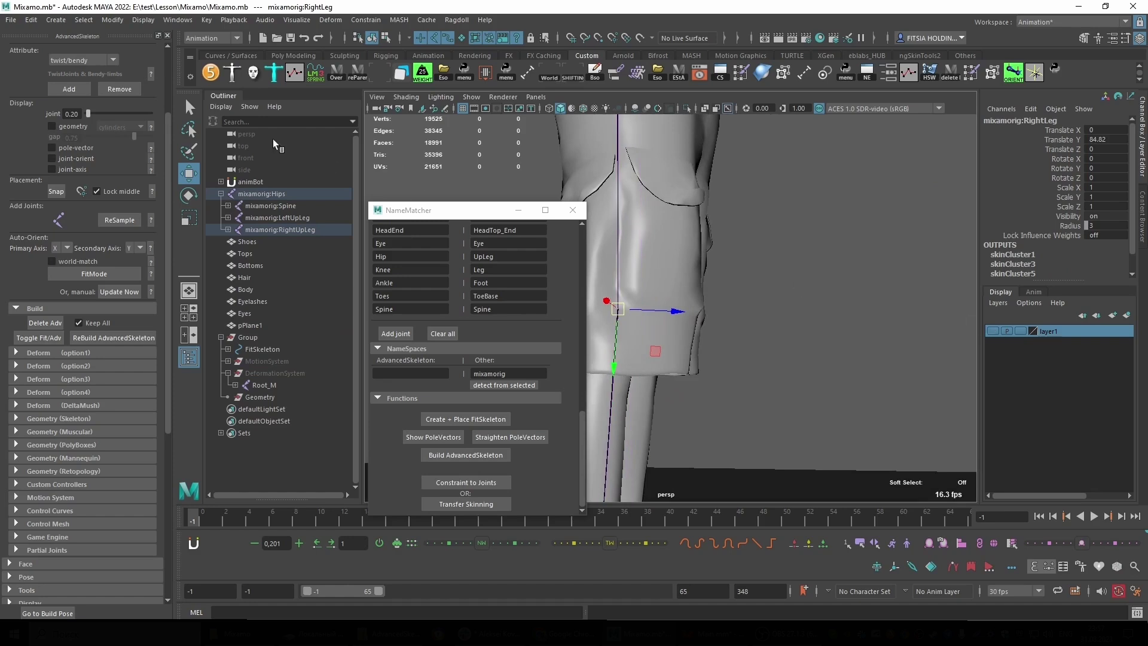
{"action": "left_click", "coordinate": [656, 314]}
{"action": "left_click", "coordinate": [628, 317]}
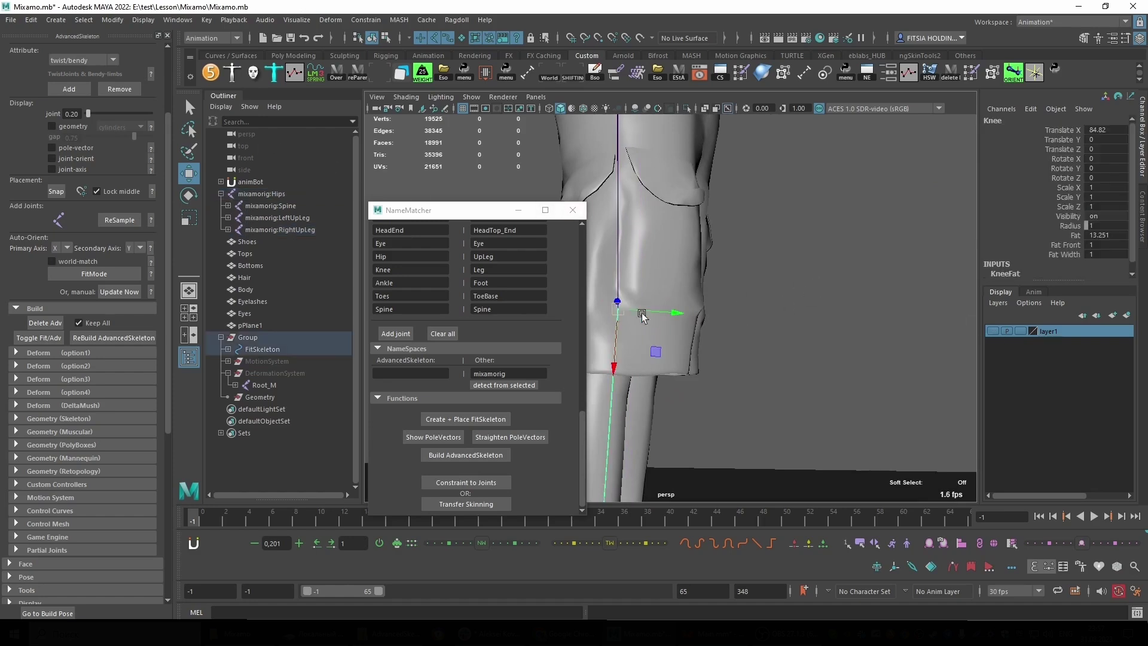
{"action": "mouse_move", "coordinate": [628, 317]}
{"action": "left_mouse_down", "text": "alt"}
{"action": "mouse_move", "coordinate": [785, 378]}
{"action": "mouse_move", "coordinate": [688, 359]}
{"action": "mouse_move", "coordinate": [779, 326]}
{"action": "mouse_move", "coordinate": [698, 344]}
{"action": "left_mouse_up", "text": "alt"}
{"action": "left_click", "coordinate": [434, 437]}
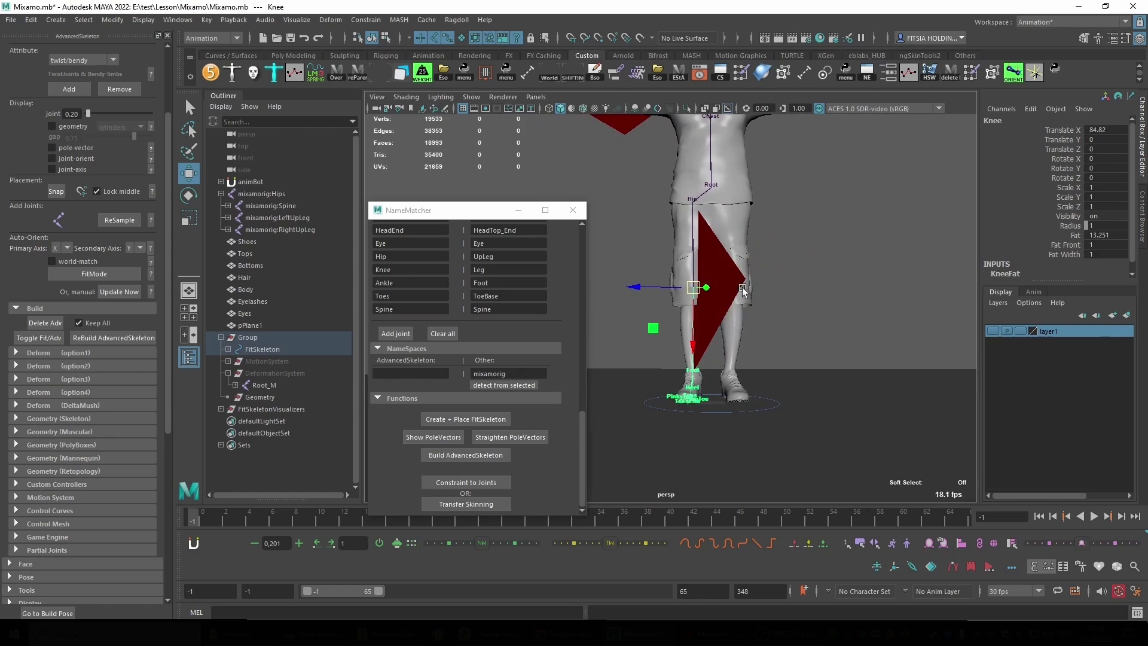
Try a first rotation on the FitSkeleton Knee joint, then undo it.
{"action": "left_click_drag", "start_coordinate": [744, 292], "coordinate": [784, 284], "text": "alt"}
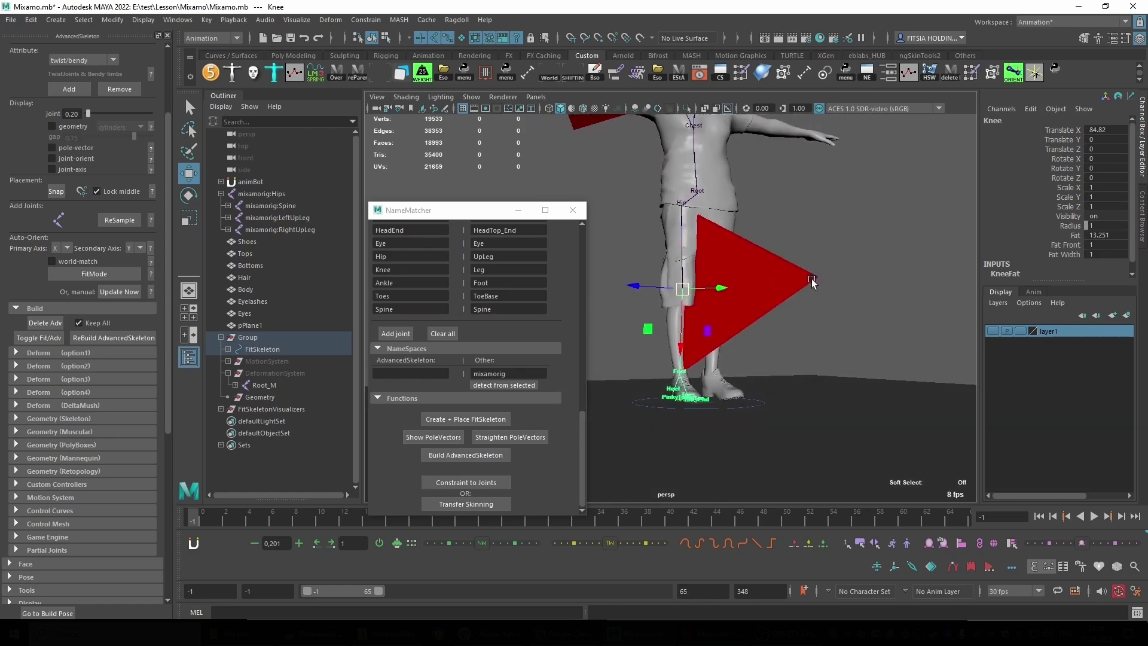
{"action": "mouse_move", "coordinate": [842, 281]}
{"action": "left_mouse_down", "text": "alt"}
{"action": "mouse_move", "coordinate": [734, 307]}
{"action": "mouse_move", "coordinate": [741, 344]}
{"action": "mouse_move", "coordinate": [707, 302]}
{"action": "left_mouse_up", "text": "alt"}
{"action": "key", "text": "e"}
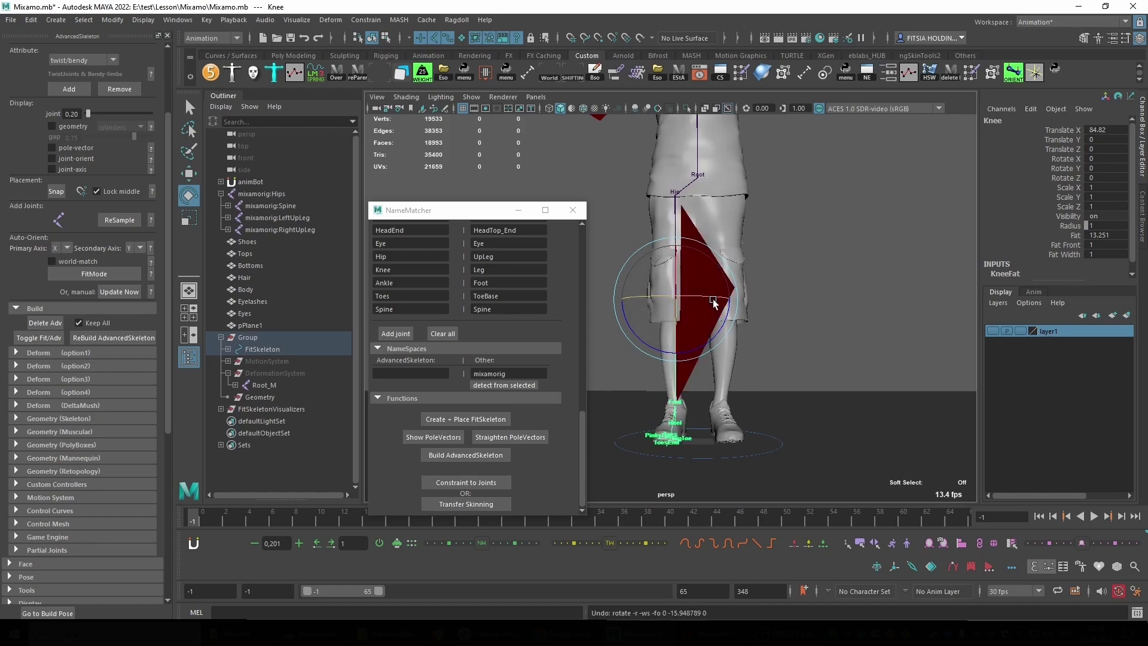
{"action": "left_click_drag", "start_coordinate": [717, 300], "coordinate": [707, 300]}
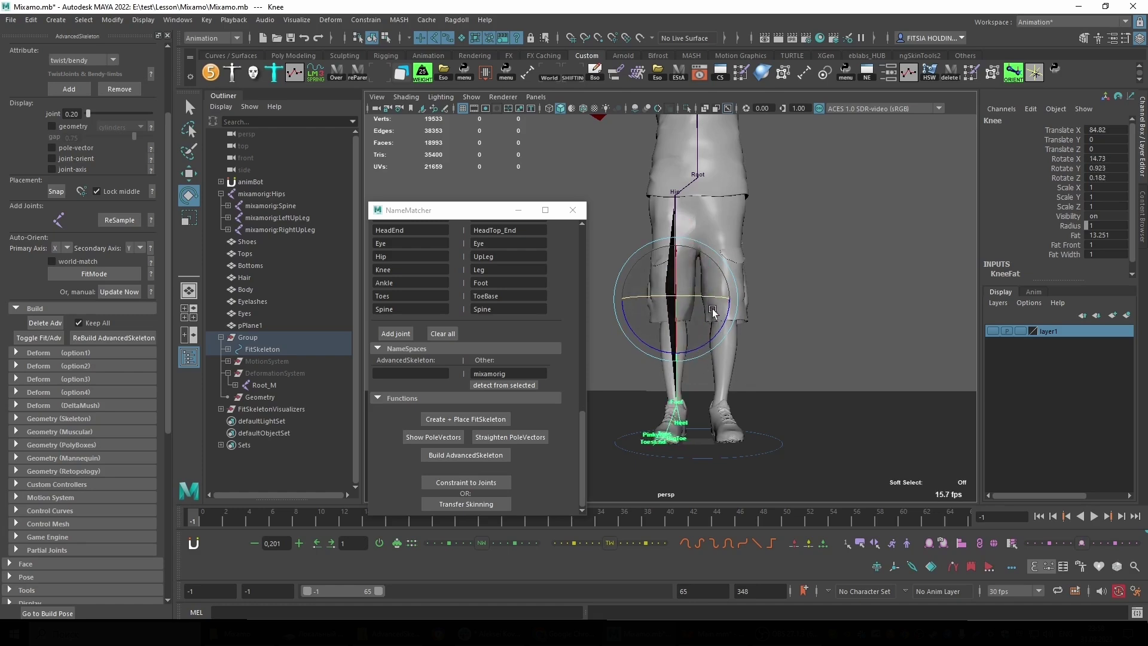
{"action": "left_click_drag", "start_coordinate": [708, 301], "coordinate": [716, 302], "text": "alt"}
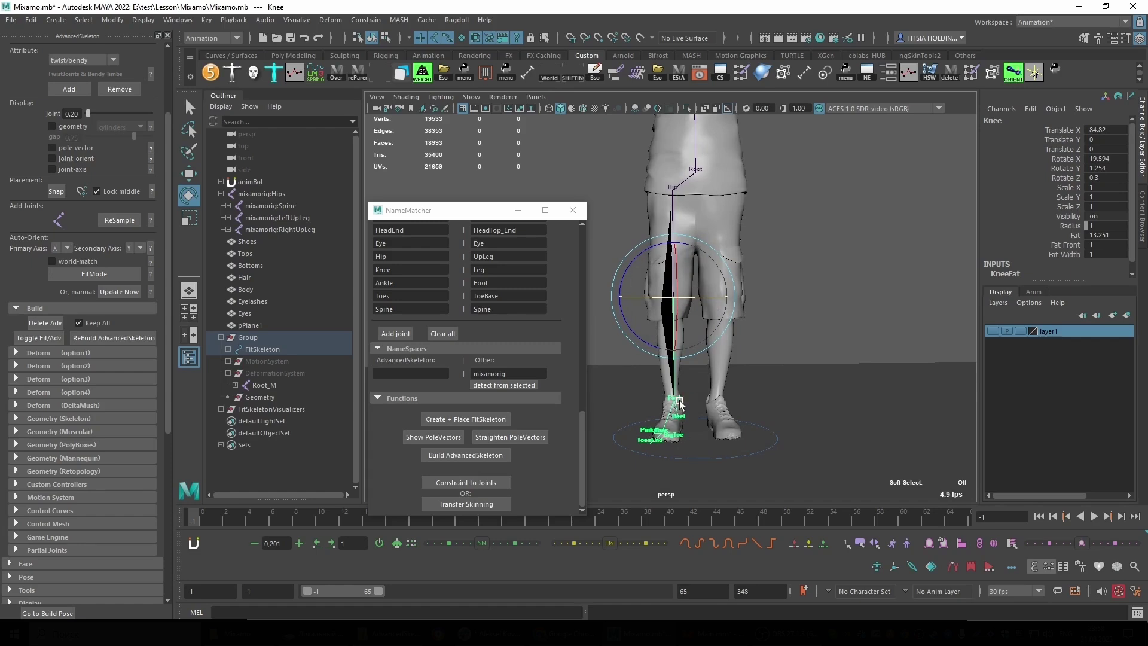
{"action": "key", "text": "ctrl+z"}
{"action": "key", "text": "ctrl+z"}
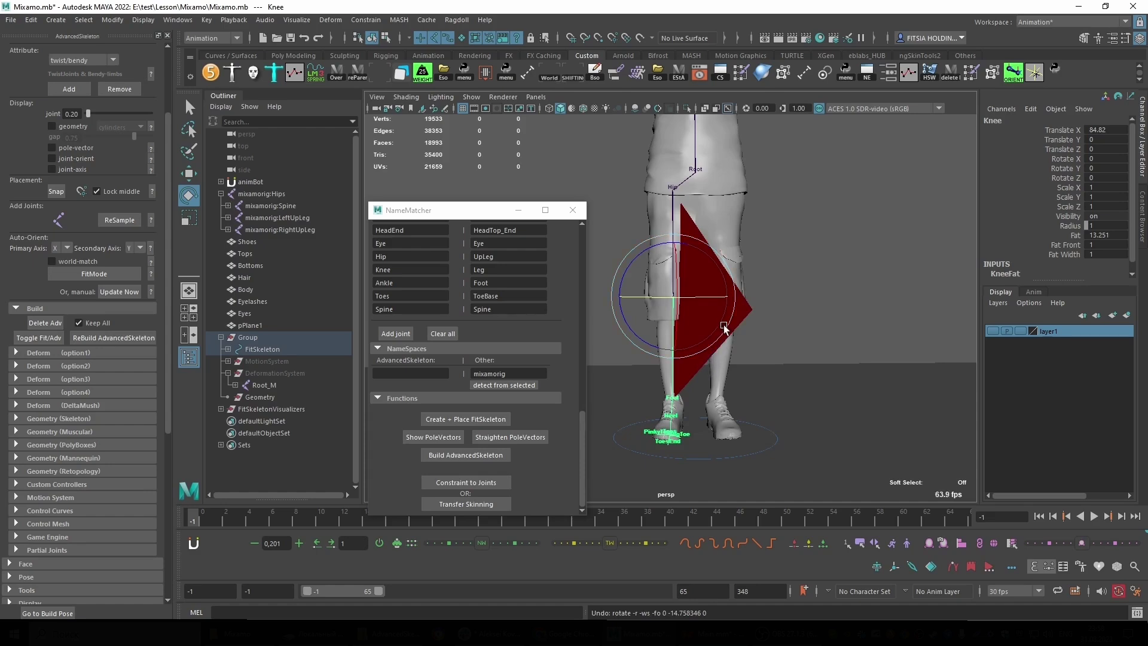
Rotate the Knee joint to about 23.4° on X so its plane follows the leg.
{"action": "key", "text": "w"}
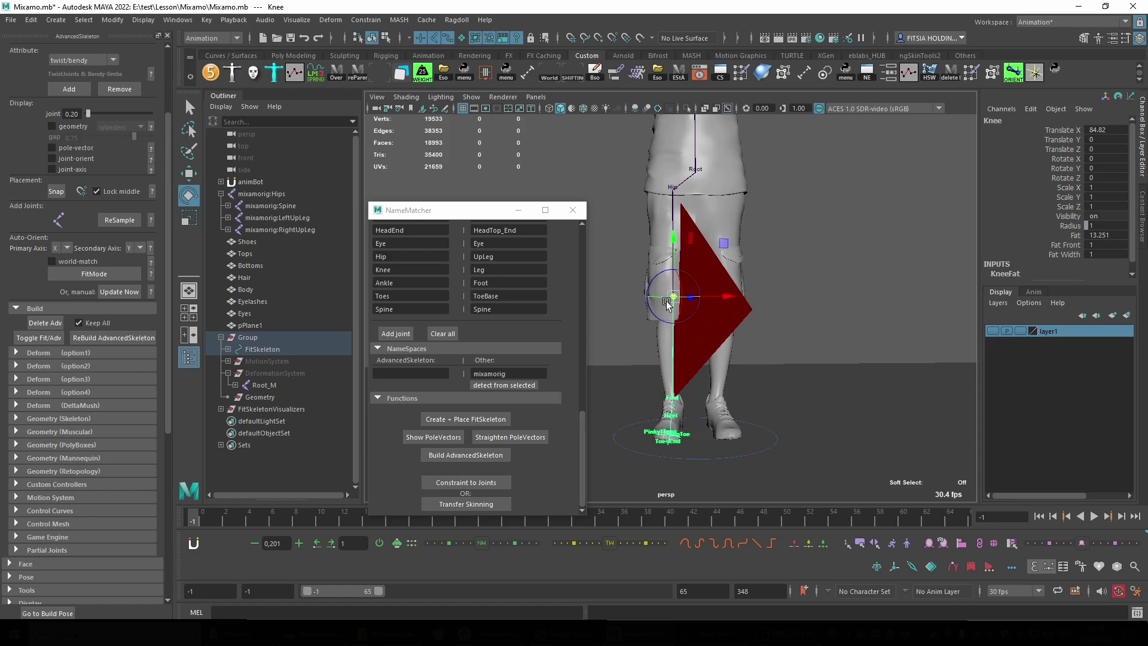
{"action": "key", "text": "ctrl+z"}
{"action": "key", "text": "e"}
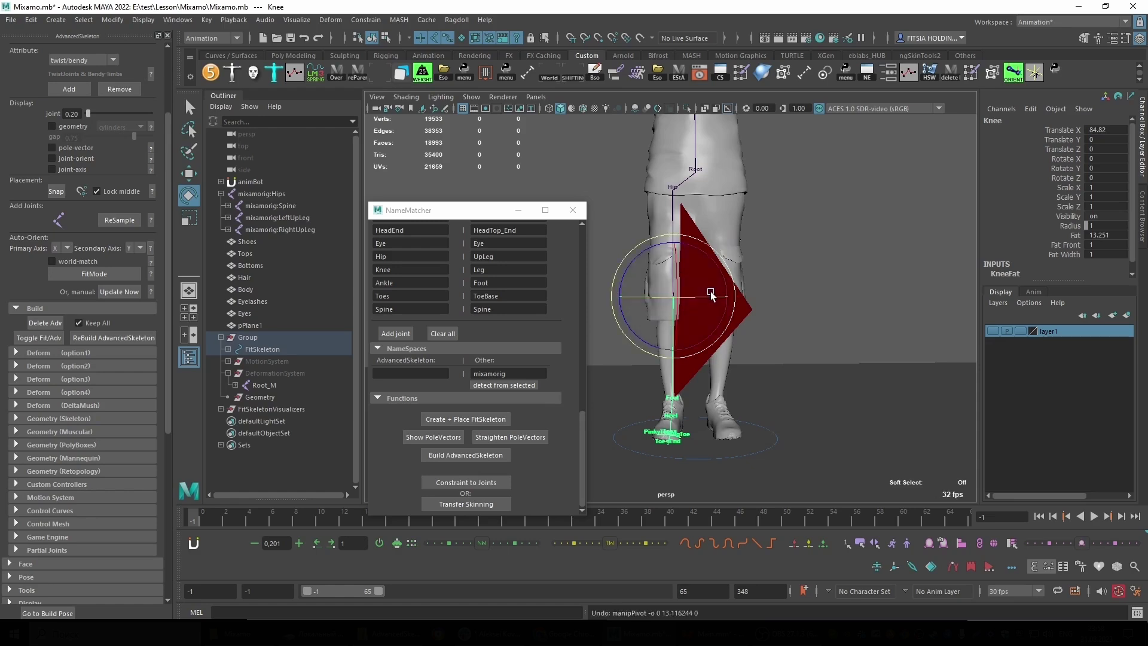
{"action": "mouse_move", "coordinate": [709, 296]}
{"action": "left_mouse_down"}
{"action": "mouse_move", "coordinate": [692, 302]}
{"action": "mouse_move", "coordinate": [648, 285]}
{"action": "left_mouse_up"}
{"action": "scroll", "coordinate": [694, 301], "scroll_direction": "up", "scroll_amount": 5}
Orbit so the knee plane faces the view and select the FitSkeleton Ankle joint.
{"action": "scroll", "coordinate": [688, 308], "scroll_direction": "down", "scroll_amount": 5}
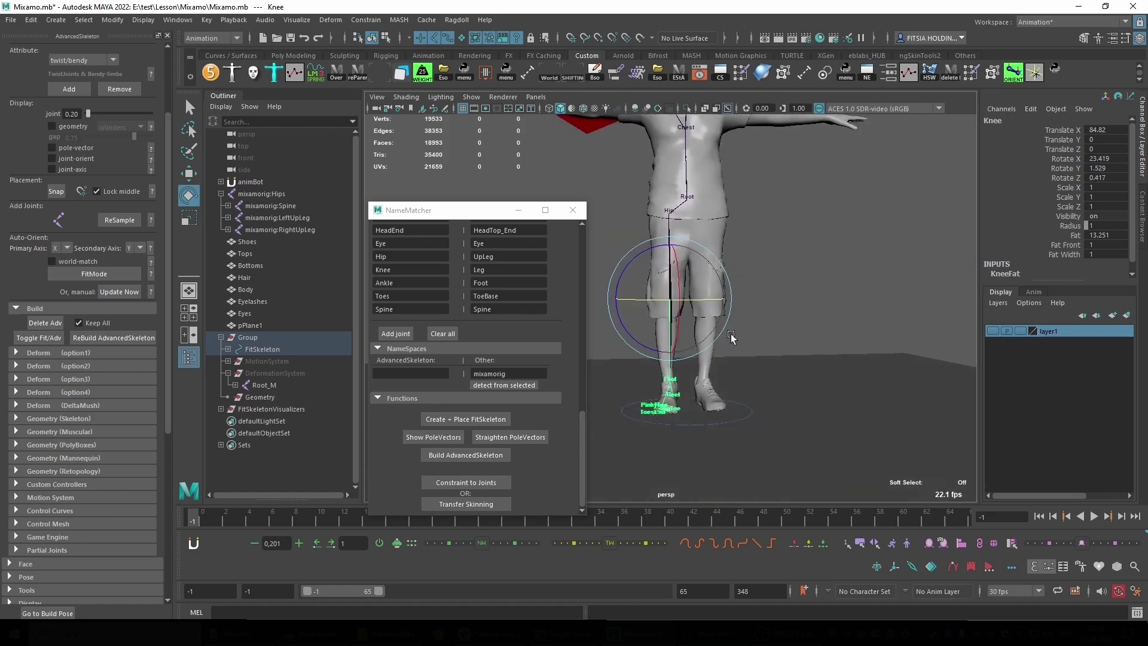
{"action": "scroll", "coordinate": [727, 353], "scroll_direction": "up", "scroll_amount": 3}
{"action": "scroll", "coordinate": [721, 375], "scroll_direction": "up", "scroll_amount": 2}
{"action": "scroll", "coordinate": [719, 420], "scroll_direction": "up", "scroll_amount": 2}
{"action": "scroll", "coordinate": [718, 420], "scroll_direction": "up", "scroll_amount": 2}
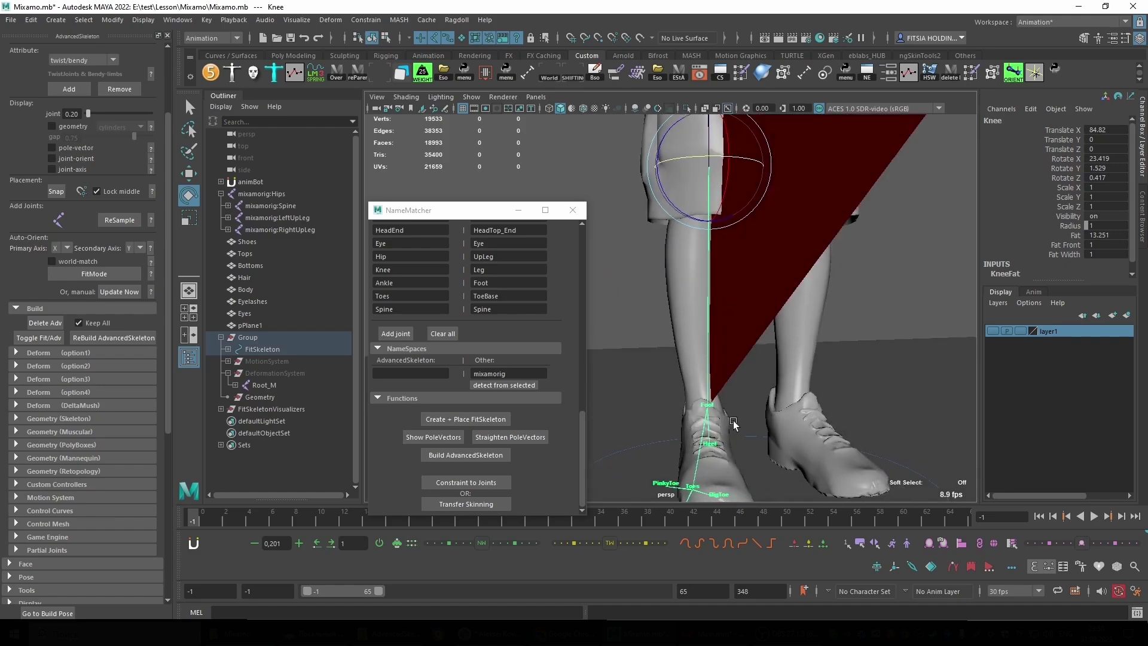
{"action": "scroll", "coordinate": [689, 409], "scroll_direction": "up", "scroll_amount": 1}
{"action": "left_click_drag", "start_coordinate": [690, 395], "coordinate": [666, 396], "text": "alt"}
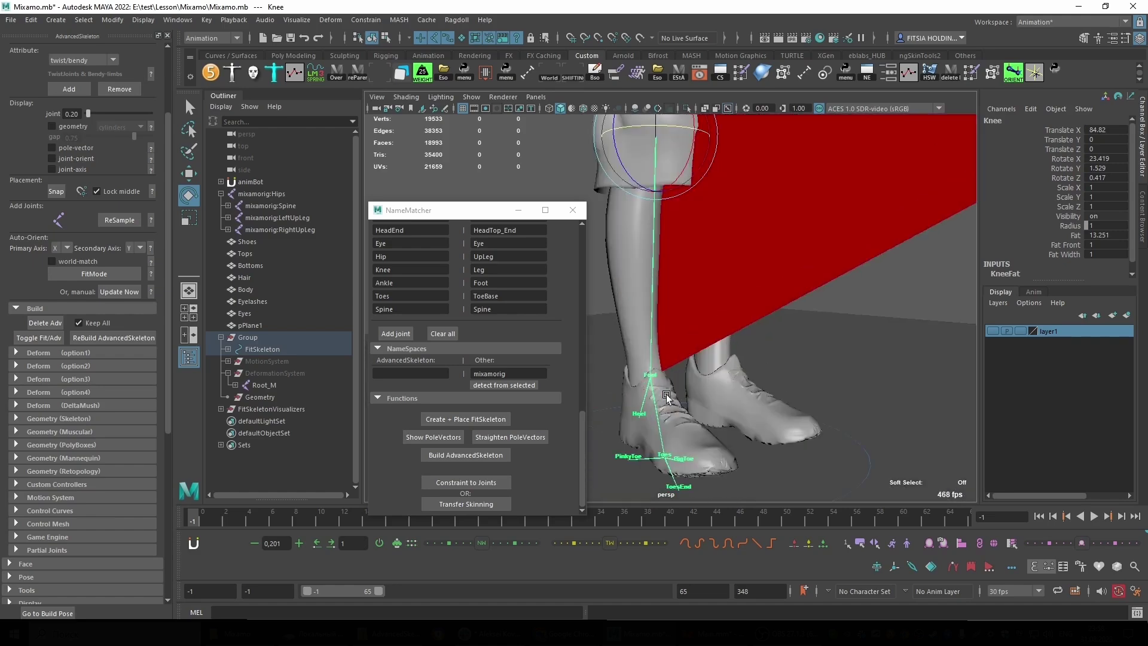
{"action": "left_click", "coordinate": [655, 379]}
Show layer1 again and rotate the Ankle joint to fit the Mixamo foot.
{"action": "scroll", "coordinate": [718, 371], "scroll_direction": "up", "scroll_amount": 2}
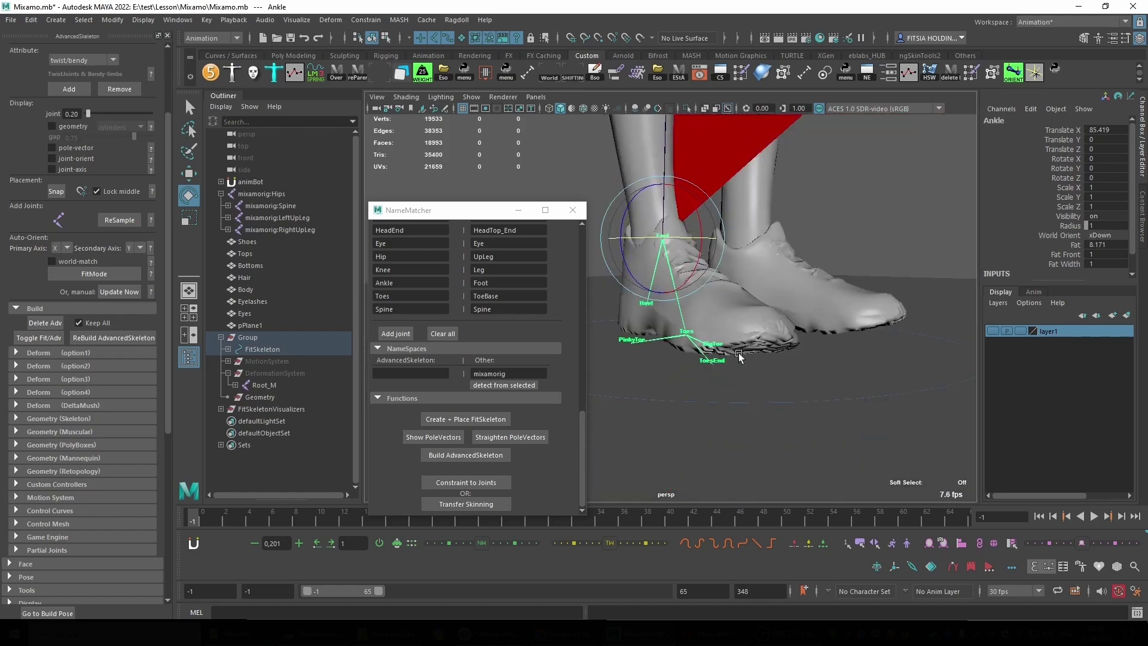
{"action": "scroll", "coordinate": [766, 359], "scroll_direction": "up", "scroll_amount": 2}
{"action": "left_click_drag", "start_coordinate": [766, 358], "coordinate": [820, 333], "text": "alt"}
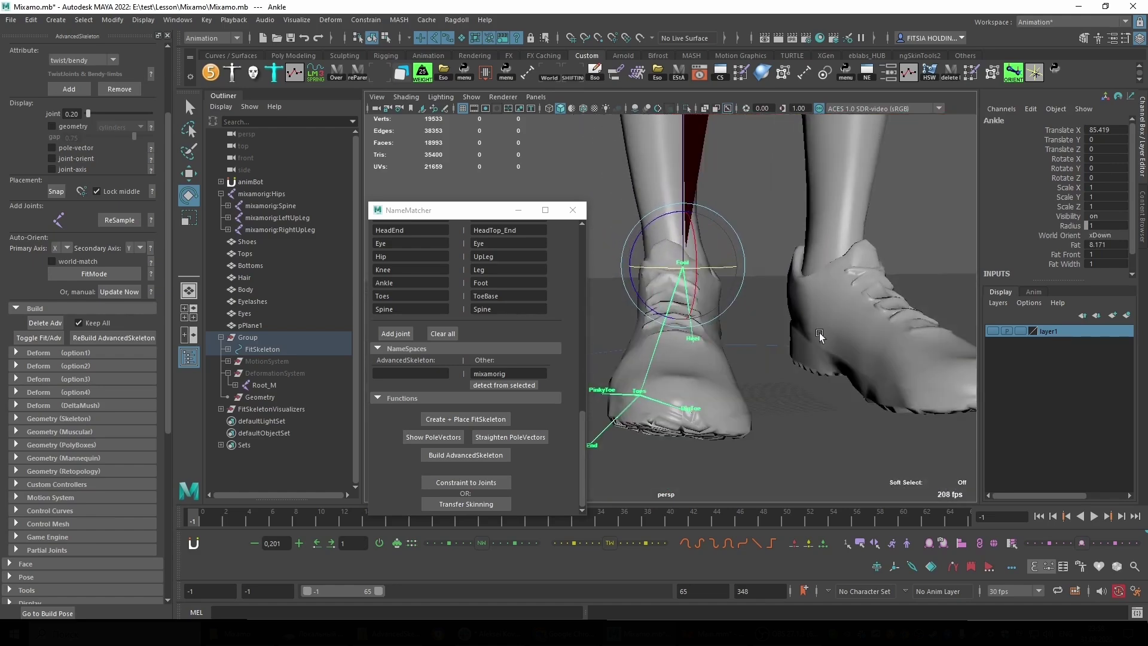
{"action": "left_click", "coordinate": [992, 331]}
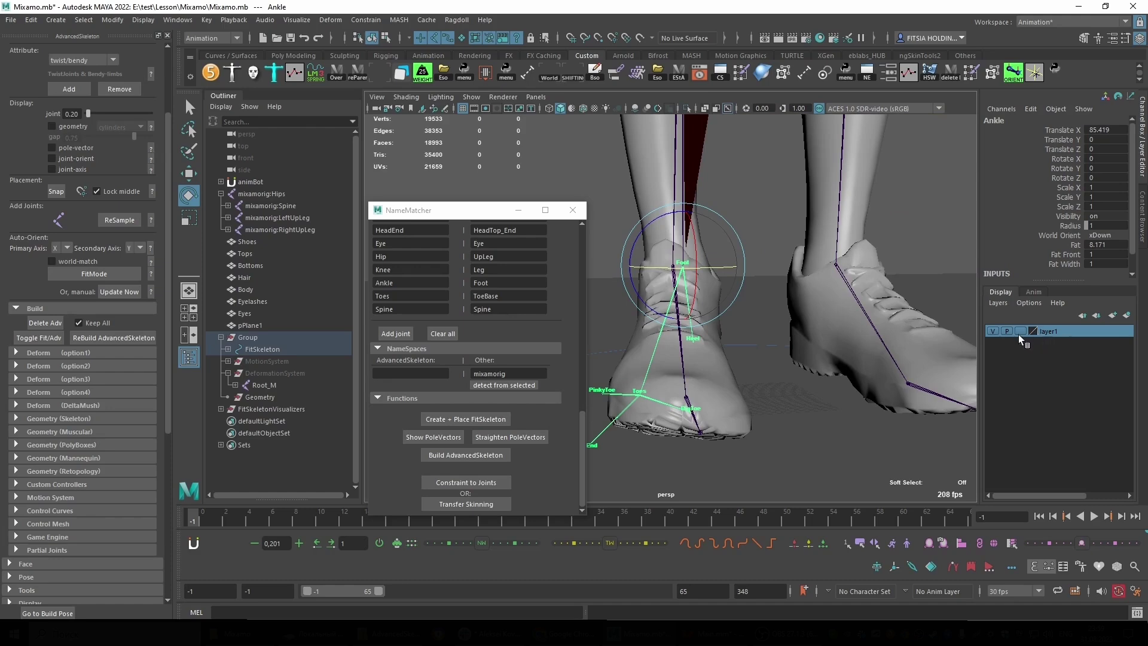
{"action": "left_click", "coordinate": [994, 331]}
{"action": "left_click", "coordinate": [993, 331]}
{"action": "mouse_move", "coordinate": [648, 274]}
{"action": "left_mouse_down"}
{"action": "mouse_move", "coordinate": [809, 325]}
{"action": "mouse_move", "coordinate": [785, 357]}
{"action": "left_mouse_up"}
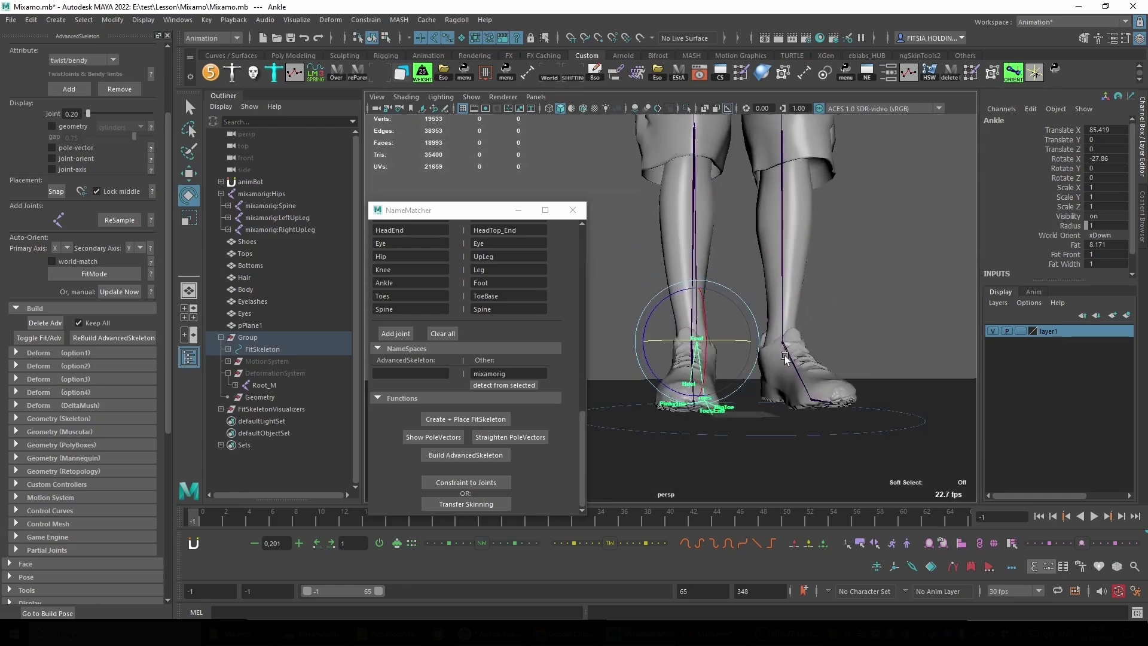
{"action": "scroll", "coordinate": [789, 360], "scroll_direction": "up", "scroll_amount": 5}
Fine-tune the Ankle to about -22° X rotation and nudge it slightly forward.
{"action": "key", "text": "w"}
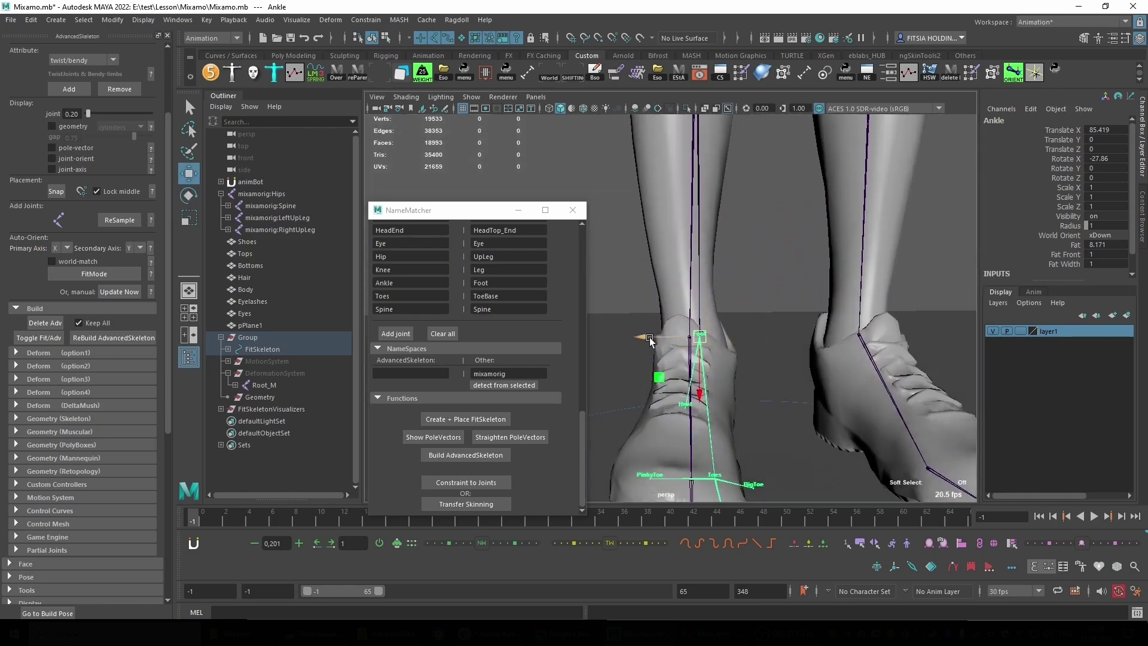
{"action": "left_click_drag", "start_coordinate": [650, 340], "coordinate": [650, 340]}
{"action": "scroll", "coordinate": [723, 335], "scroll_direction": "down", "scroll_amount": 5}
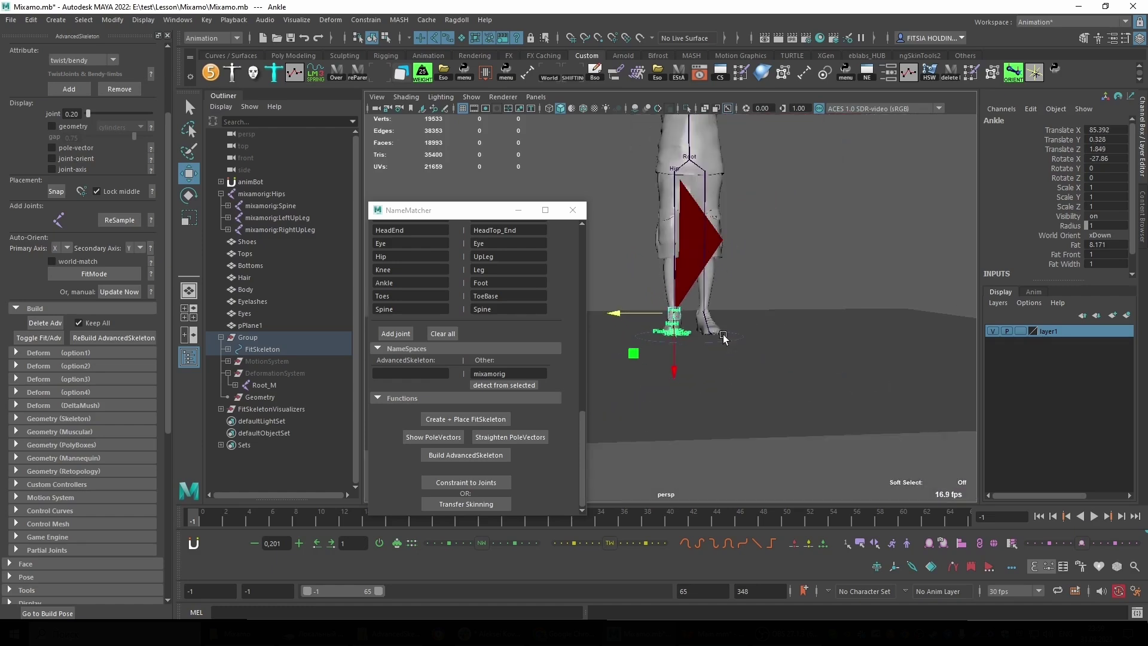
{"action": "scroll", "coordinate": [696, 326], "scroll_direction": "up", "scroll_amount": 3}
{"action": "key", "text": "ctrl+z"}
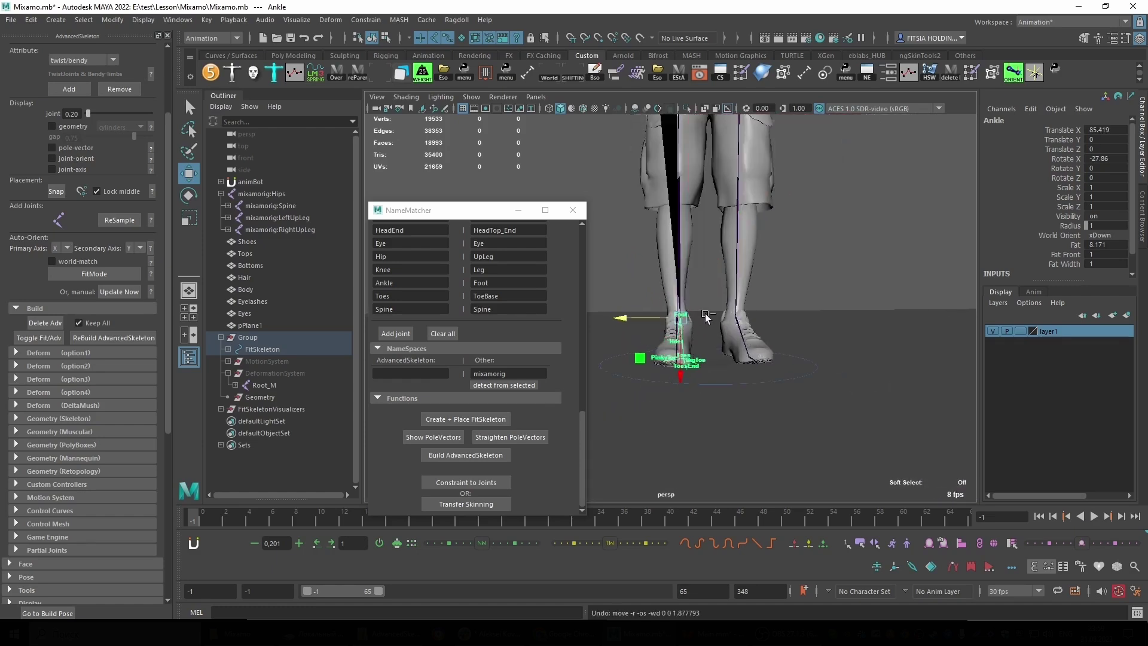
{"action": "key", "text": "e"}
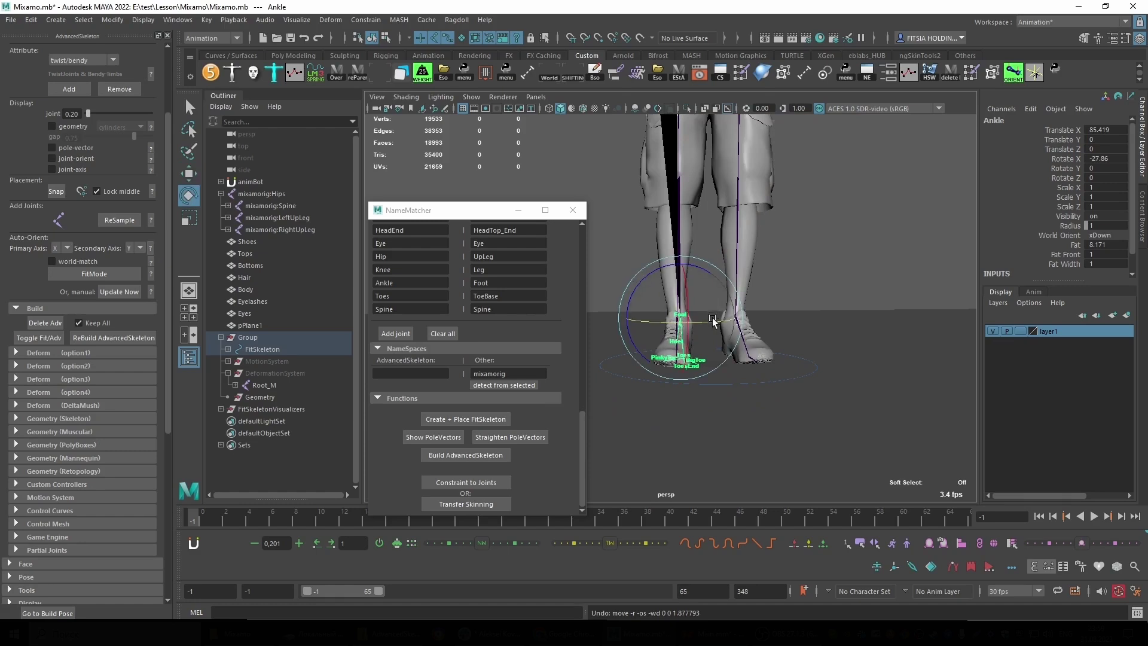
{"action": "mouse_move", "coordinate": [712, 318]}
{"action": "left_mouse_down"}
{"action": "mouse_move", "coordinate": [710, 328]}
{"action": "mouse_move", "coordinate": [634, 332]}
{"action": "mouse_move", "coordinate": [799, 246]}
{"action": "mouse_move", "coordinate": [766, 279]}
{"action": "mouse_move", "coordinate": [790, 354]}
{"action": "mouse_move", "coordinate": [770, 359]}
{"action": "mouse_move", "coordinate": [718, 336]}
{"action": "mouse_move", "coordinate": [676, 347]}
{"action": "mouse_move", "coordinate": [788, 343]}
{"action": "mouse_move", "coordinate": [758, 365]}
{"action": "mouse_move", "coordinate": [664, 357]}
{"action": "mouse_move", "coordinate": [996, 375]}
{"action": "left_mouse_up"}
{"action": "key", "text": "w"}
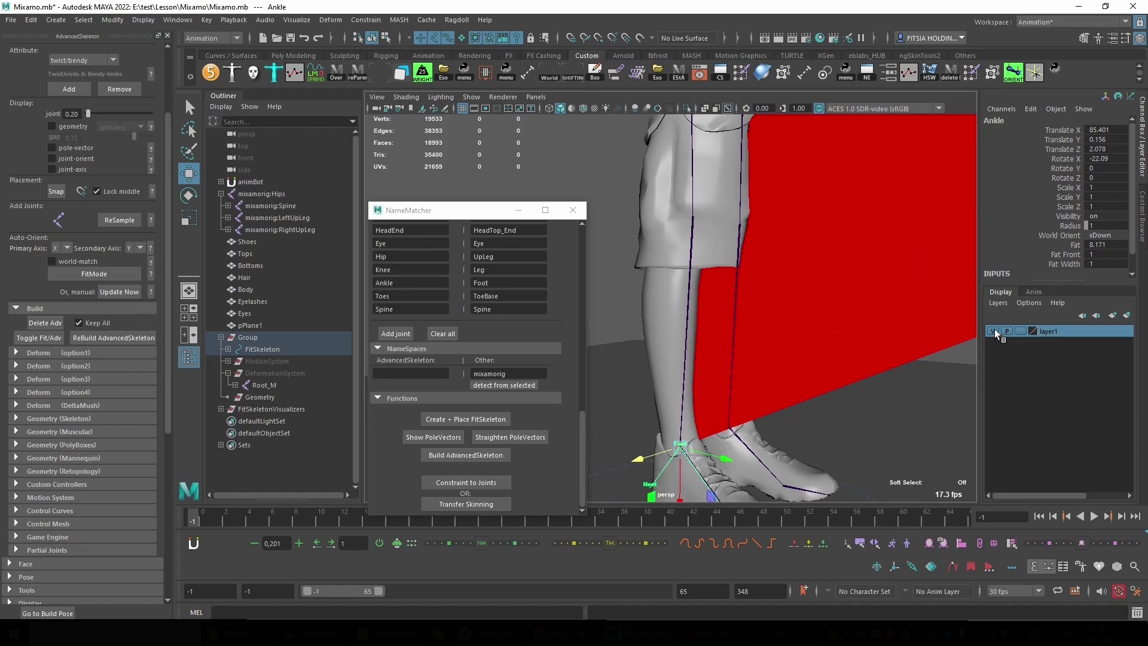
Hide layer1 and reselect the FitSkeleton Knee joint for a closer look.
{"action": "left_click", "coordinate": [995, 330]}
{"action": "left_click", "coordinate": [691, 226]}
{"action": "left_click_drag", "start_coordinate": [691, 226], "coordinate": [747, 353], "text": "alt"}
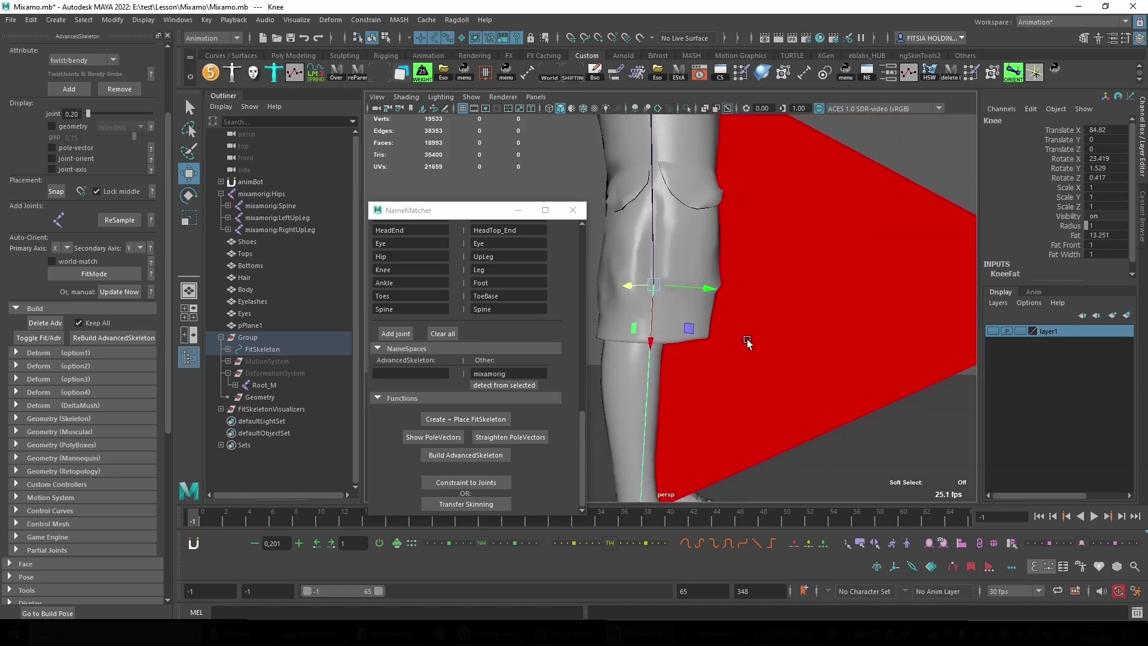
{"action": "mouse_move", "coordinate": [708, 287]}
{"action": "left_mouse_down"}
{"action": "mouse_move", "coordinate": [727, 333]}
{"action": "mouse_move", "coordinate": [804, 353]}
{"action": "mouse_move", "coordinate": [684, 353]}
{"action": "left_mouse_up"}
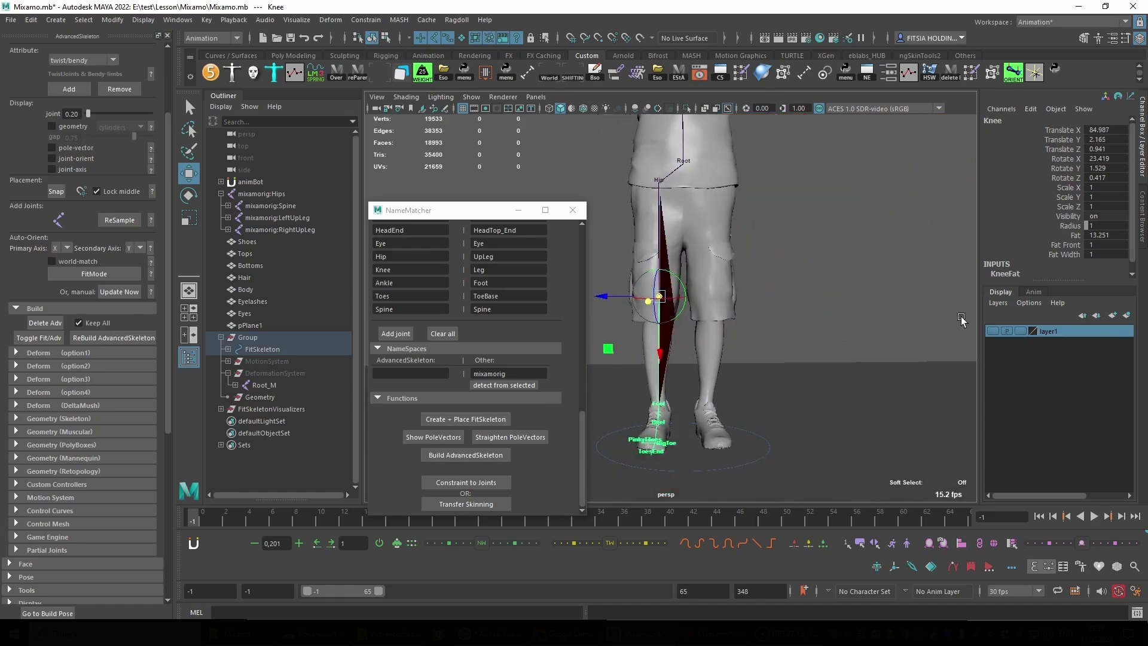
Show layer1 again and orbit close on the feet to compare Heel and toe joints.
{"action": "left_click", "coordinate": [990, 332]}
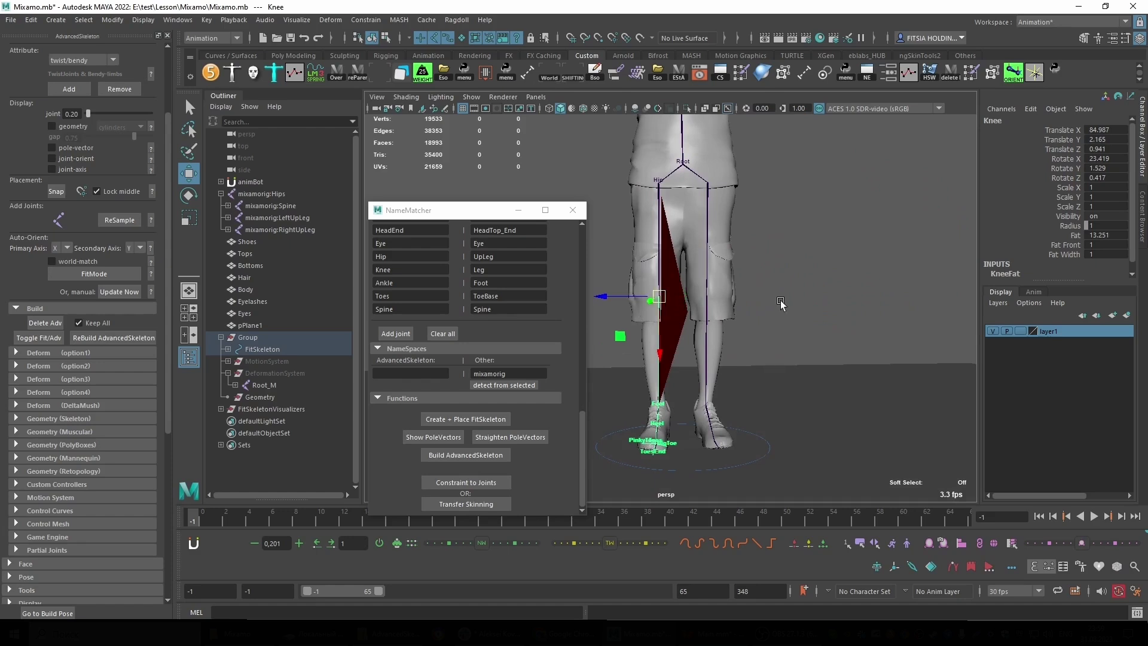
{"action": "left_click_drag", "start_coordinate": [772, 299], "coordinate": [716, 311], "text": "alt"}
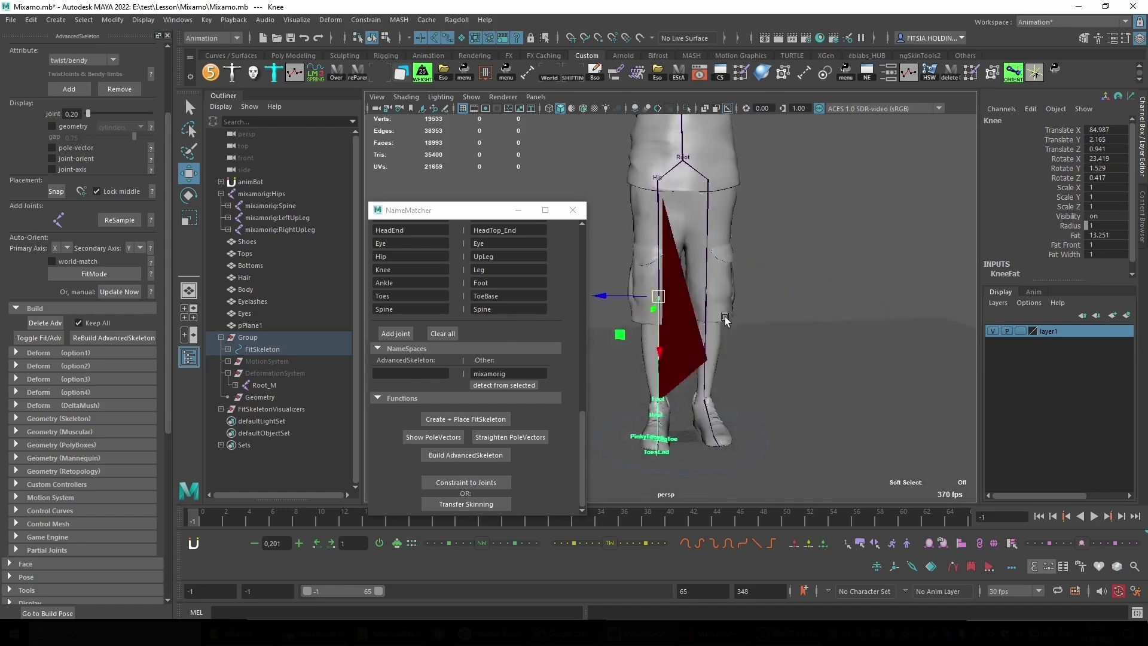
{"action": "right_click_drag", "start_coordinate": [716, 311], "coordinate": [775, 379], "text": "alt"}
{"action": "mouse_move", "coordinate": [776, 378]}
{"action": "left_mouse_down", "text": "alt"}
{"action": "mouse_move", "coordinate": [856, 387]}
{"action": "mouse_move", "coordinate": [807, 382]}
{"action": "left_mouse_up", "text": "alt"}
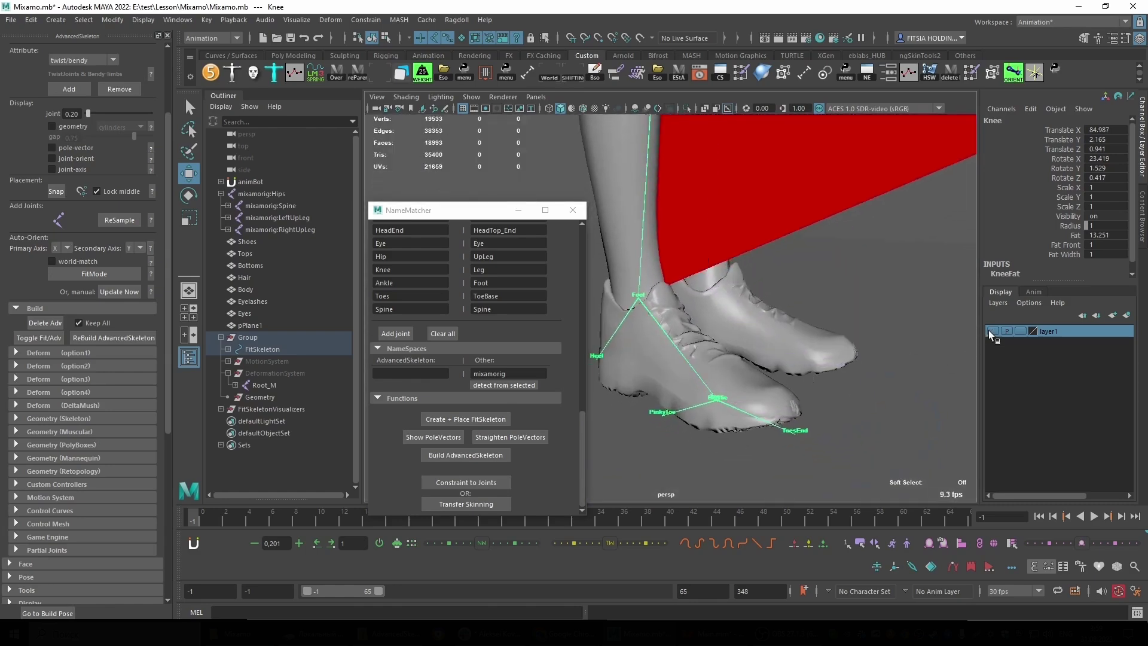
{"action": "left_click_drag", "start_coordinate": [933, 347], "coordinate": [686, 386], "text": "alt"}
Check mixamorig:RightFoot, then select the FitSkeleton Ankle with layer1 hidden, then shown again.
{"action": "scroll", "coordinate": [673, 299], "scroll_direction": "up", "scroll_amount": 3}
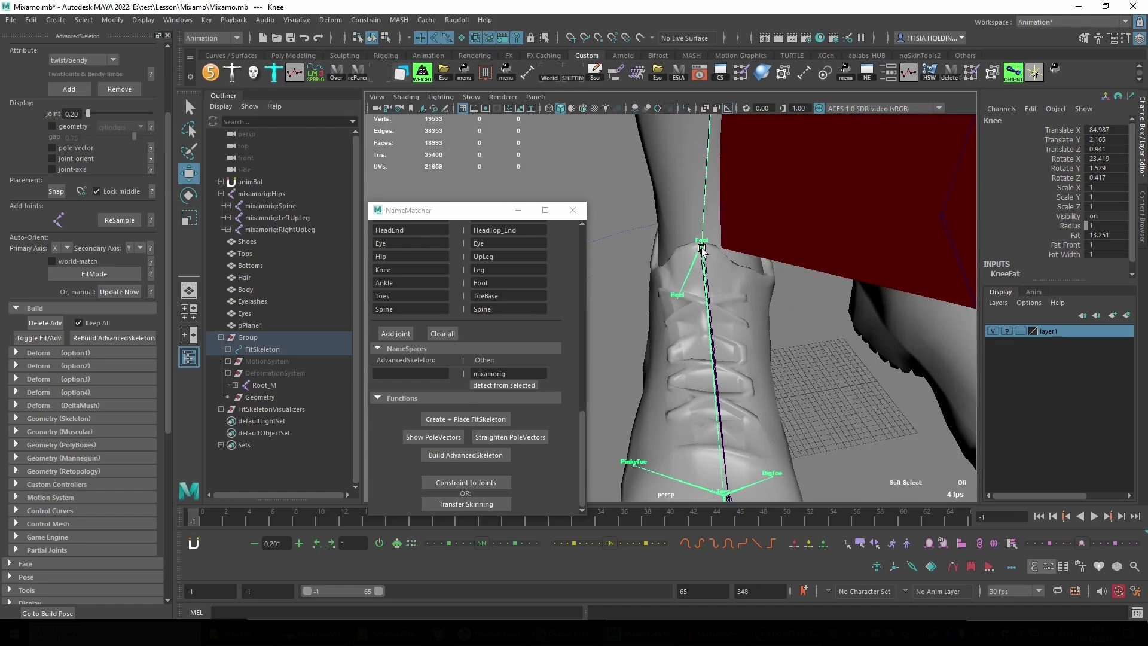
{"action": "left_click", "coordinate": [691, 269]}
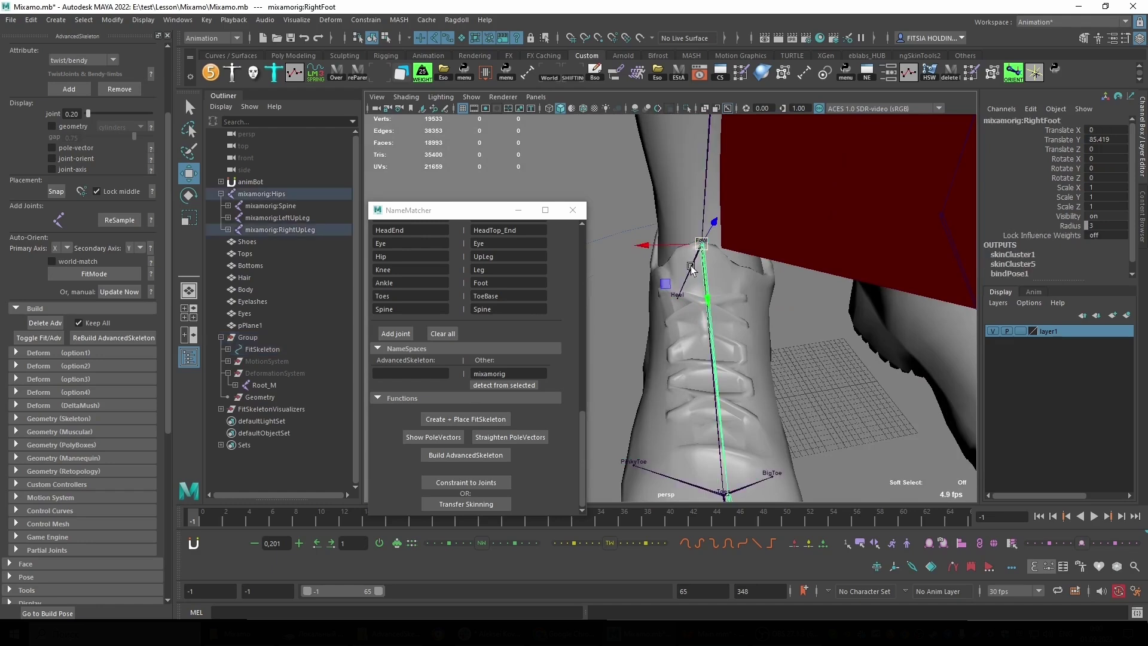
{"action": "left_click", "coordinate": [992, 331]}
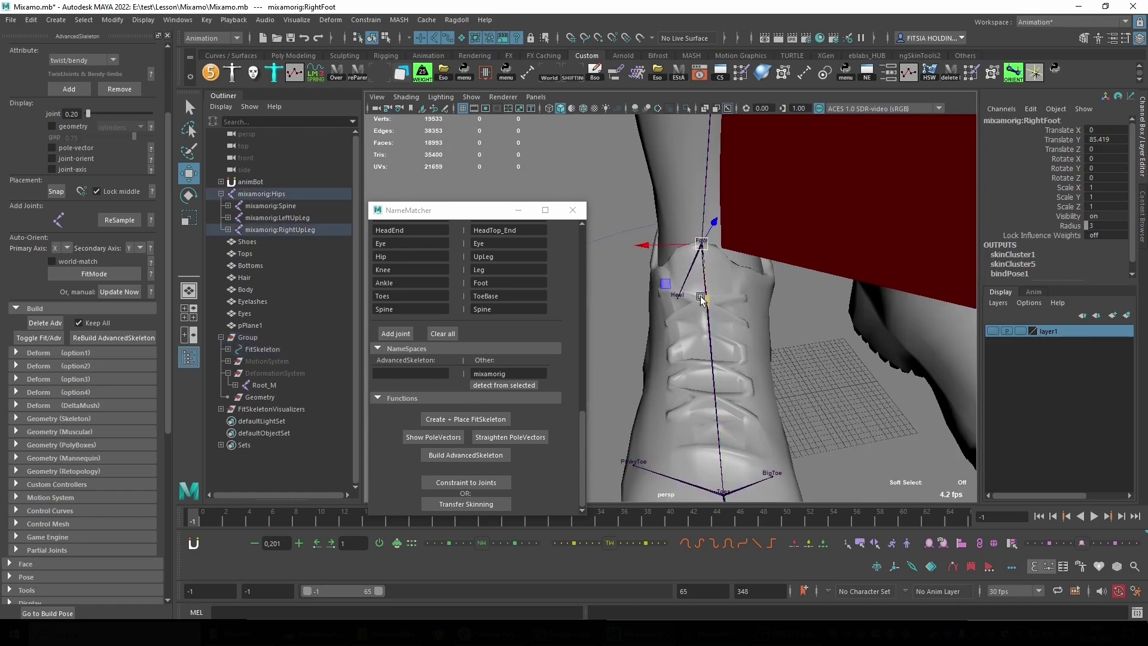
{"action": "left_click", "coordinate": [702, 243]}
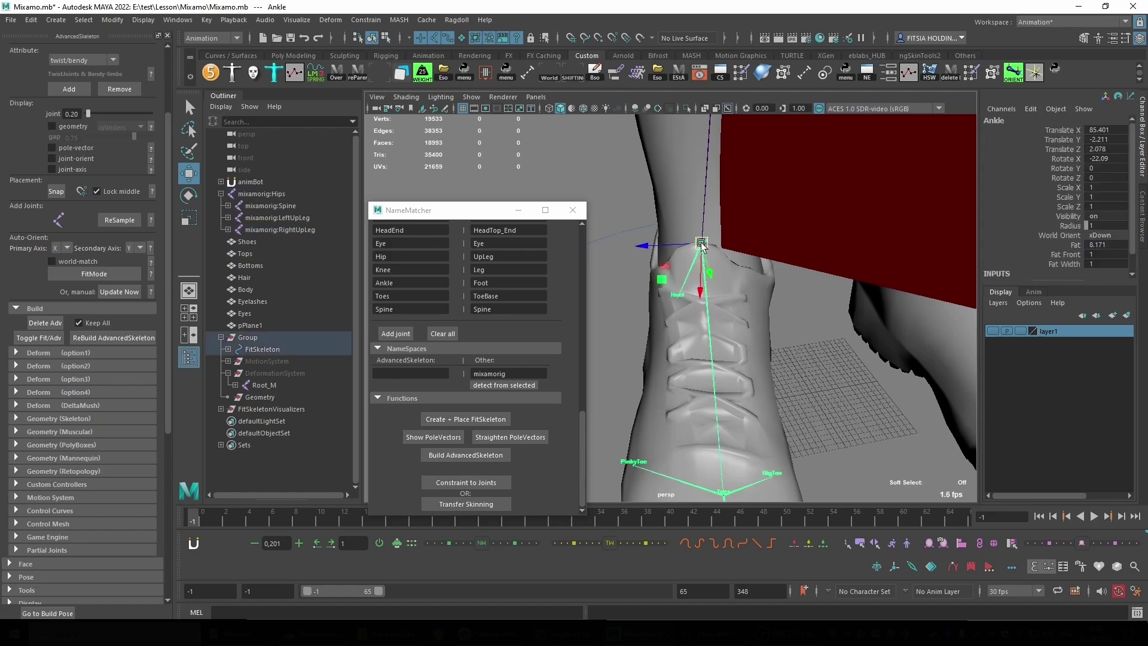
{"action": "left_click", "coordinate": [993, 332]}
Zoom out to the whole body and deselect the Ankle joint.
{"action": "mouse_move", "coordinate": [778, 326]}
{"action": "left_mouse_down", "text": "alt"}
{"action": "mouse_move", "coordinate": [714, 338]}
{"action": "mouse_move", "coordinate": [655, 303]}
{"action": "mouse_move", "coordinate": [766, 359]}
{"action": "left_mouse_up", "text": "alt"}
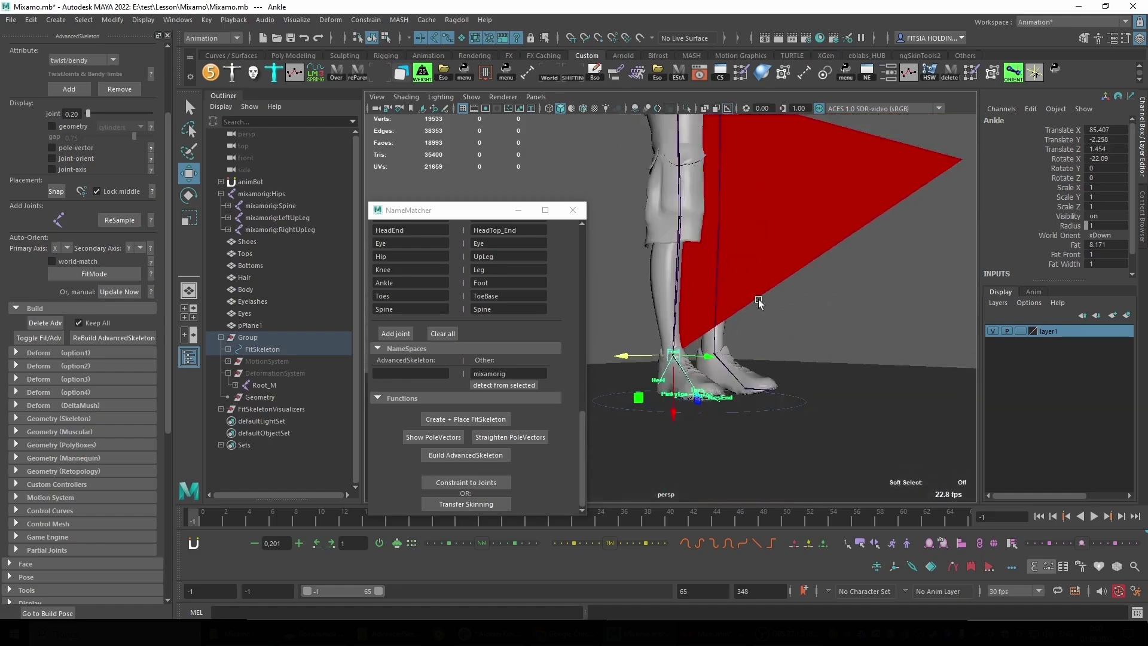
{"action": "mouse_move", "coordinate": [766, 359]}
{"action": "right_mouse_down", "text": "alt"}
{"action": "mouse_move", "coordinate": [717, 271]}
{"action": "mouse_move", "coordinate": [723, 308]}
{"action": "mouse_move", "coordinate": [680, 307]}
{"action": "right_mouse_up", "text": "alt"}
{"action": "left_click_drag", "start_coordinate": [680, 307], "coordinate": [691, 315], "text": "alt"}
{"action": "right_click_drag", "start_coordinate": [691, 315], "coordinate": [724, 382], "text": "alt"}
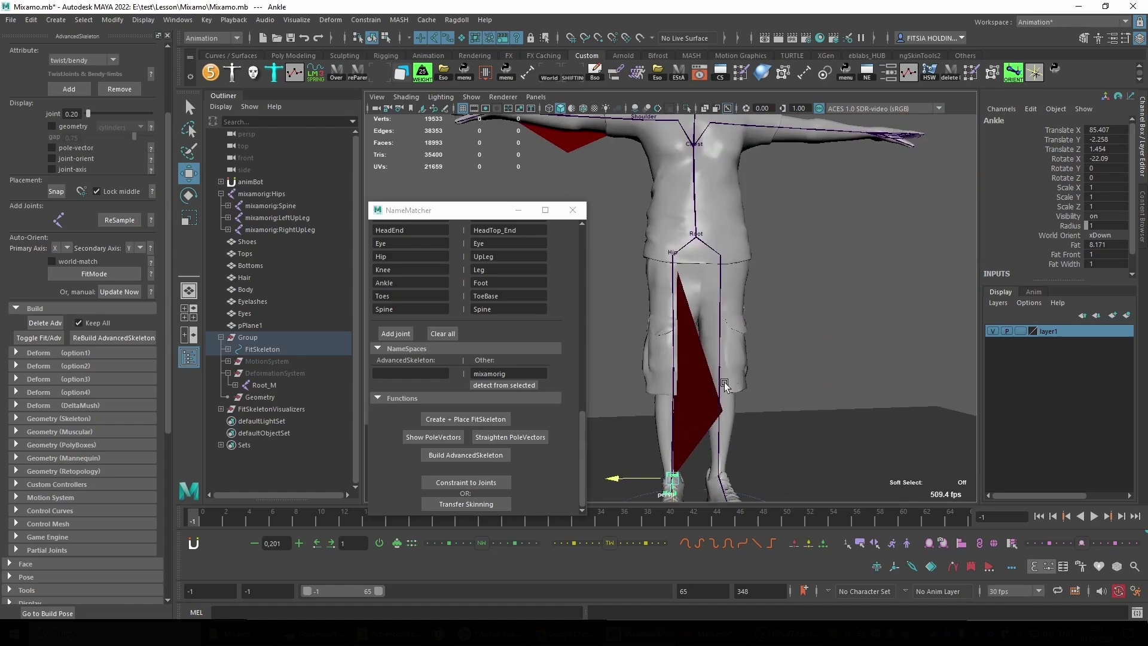
{"action": "left_click", "coordinate": [813, 275]}
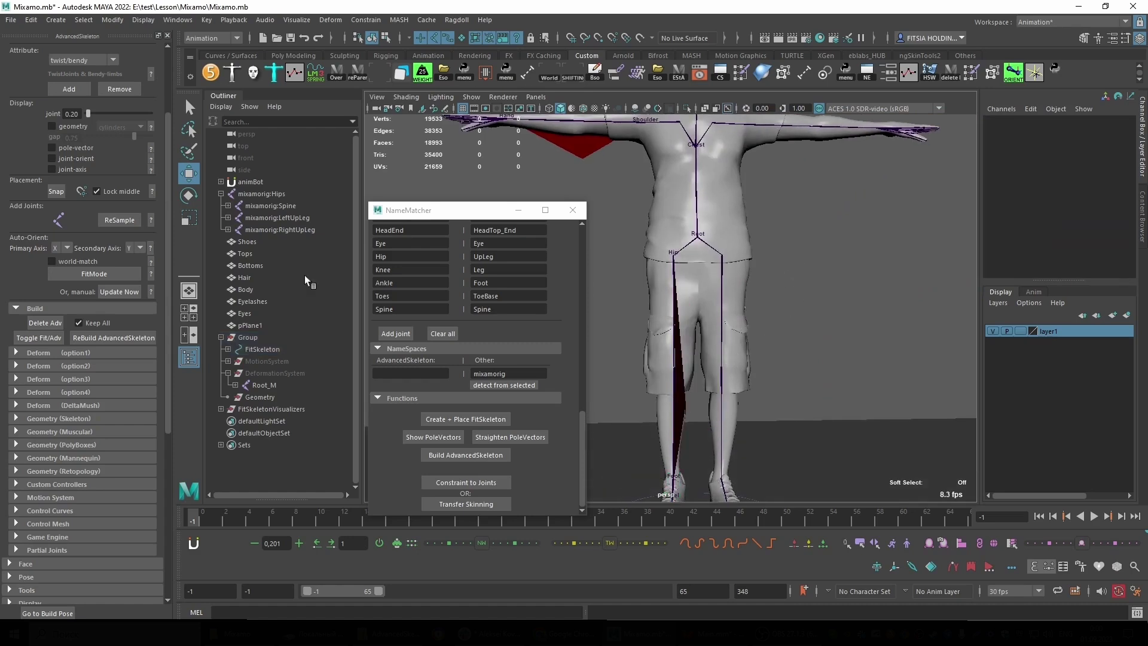
Inspect Hips, Root_M and DeformationSystem in the Outliner, then run ReBuild AdvancedSkeleton.
{"action": "left_click", "coordinate": [270, 193]}
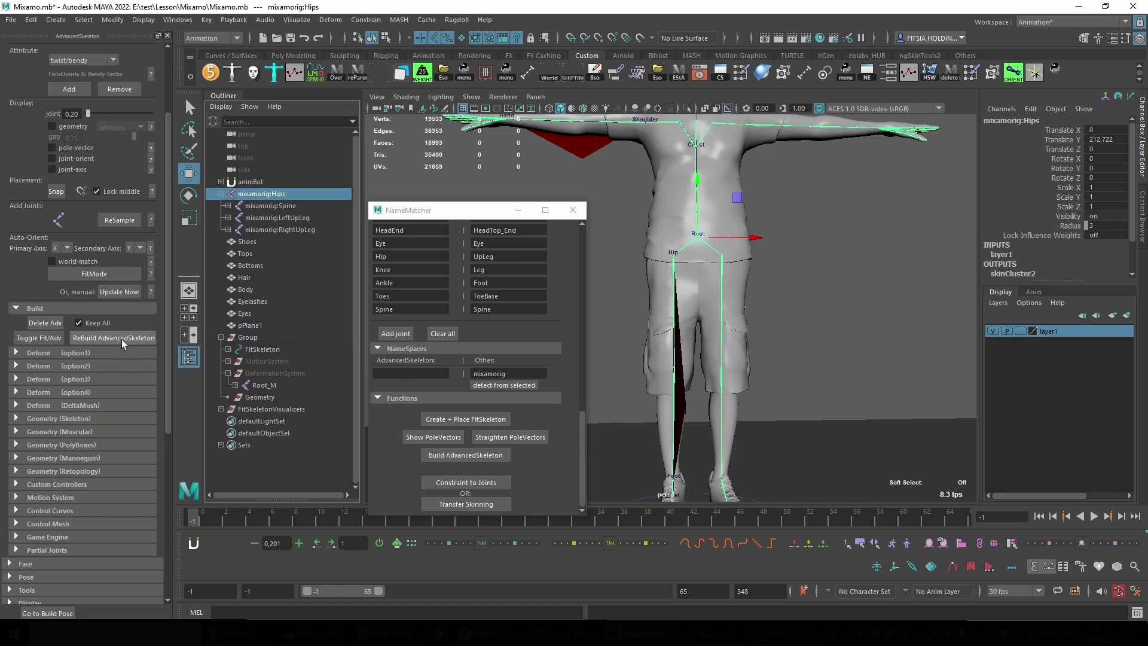
{"action": "left_click", "coordinate": [235, 385]}
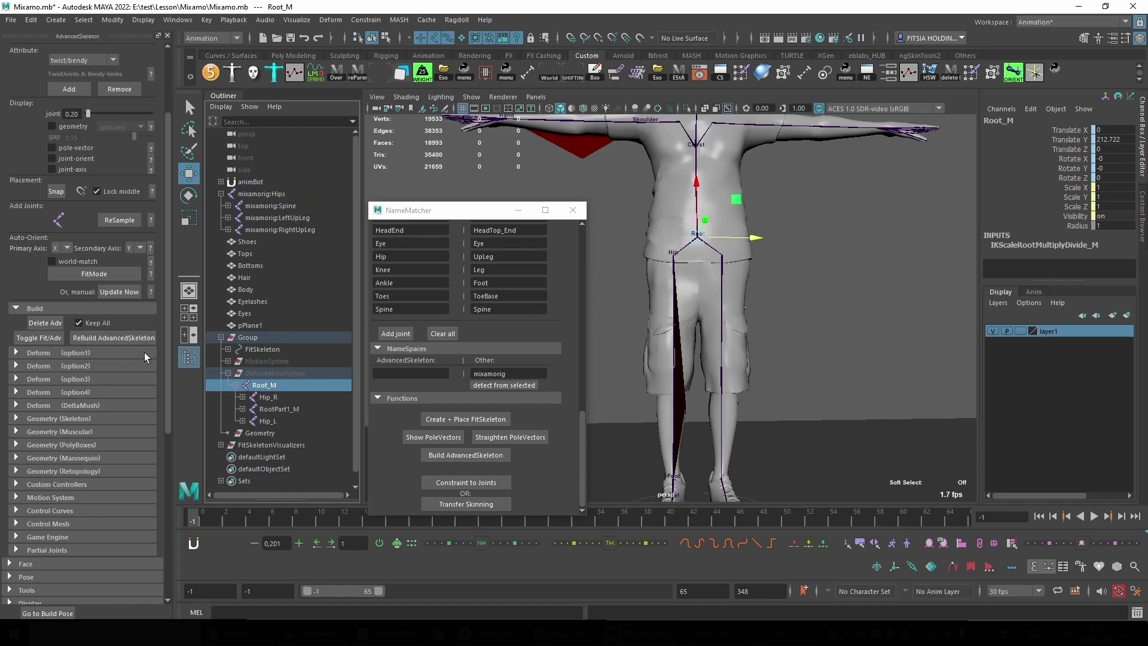
{"action": "left_click", "coordinate": [269, 374]}
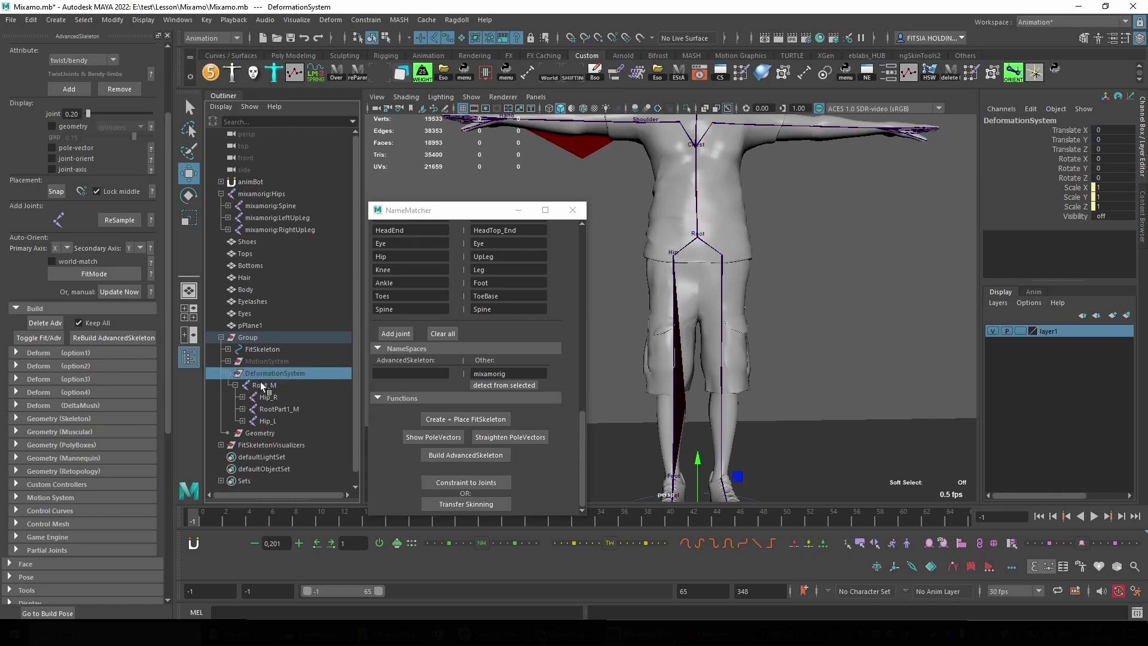
{"action": "left_click", "coordinate": [264, 386]}
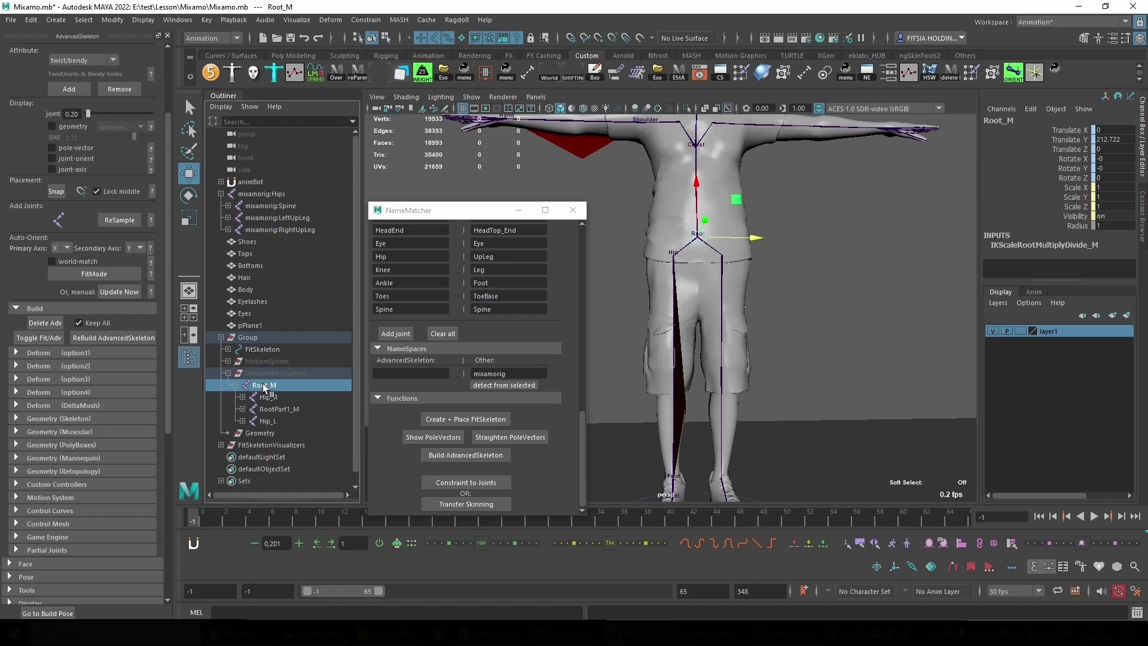
{"action": "left_click", "coordinate": [127, 339]}
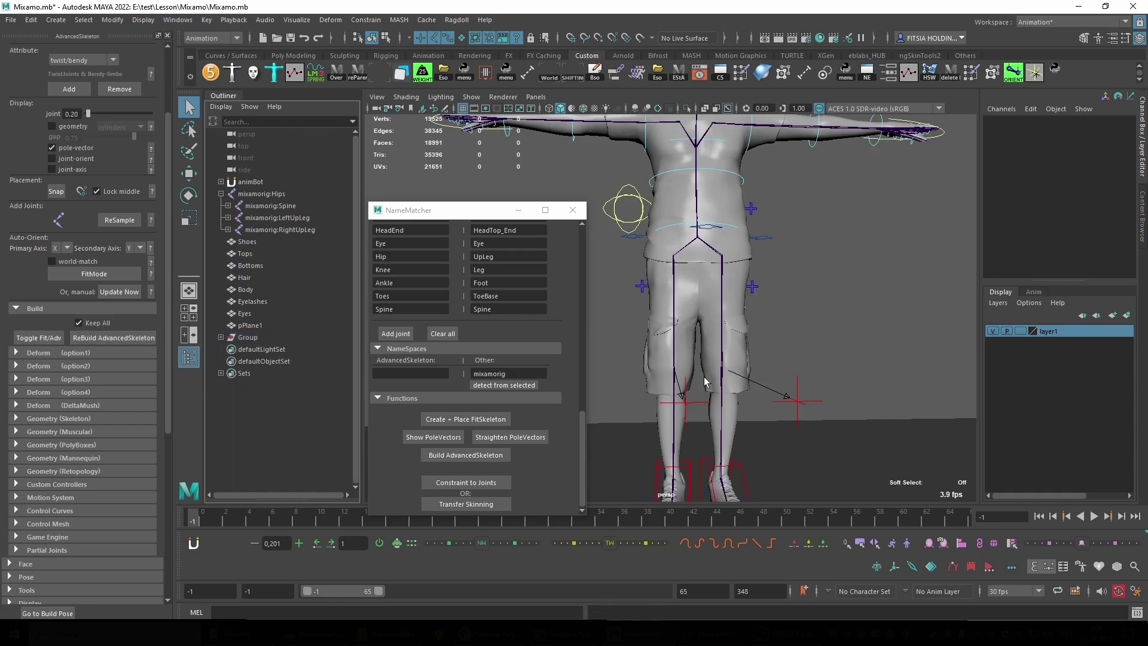
Test-move the IKLeg_L control with the Move tool, then undo the moves.
{"action": "left_click", "coordinate": [688, 354]}
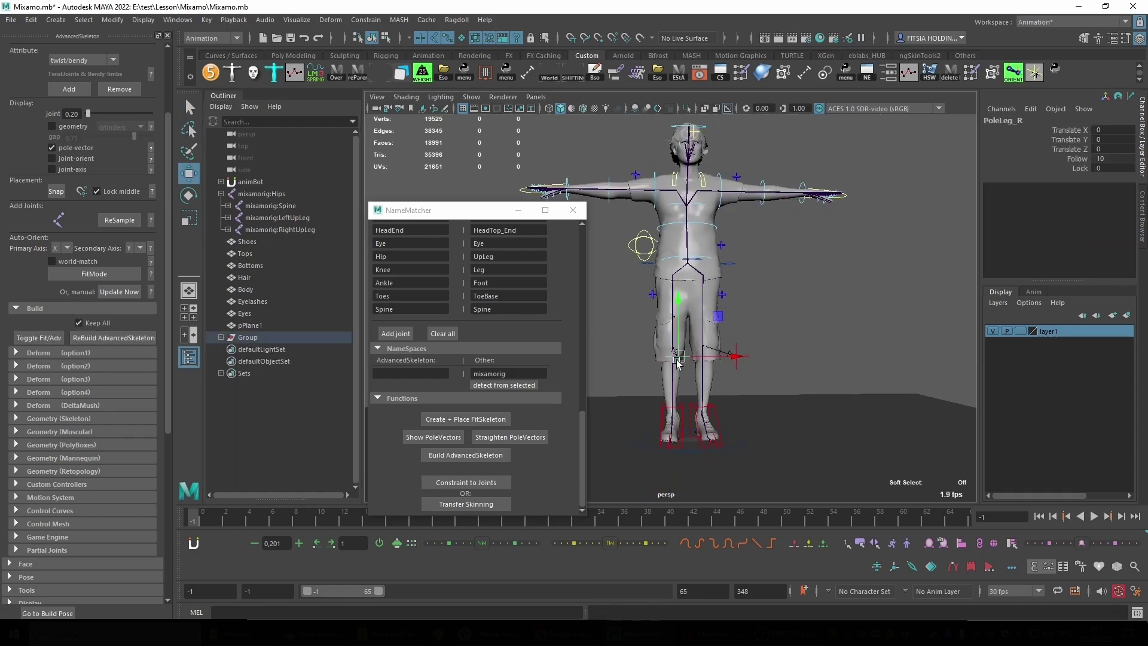
{"action": "key", "text": "w"}
{"action": "left_click", "coordinate": [739, 354]}
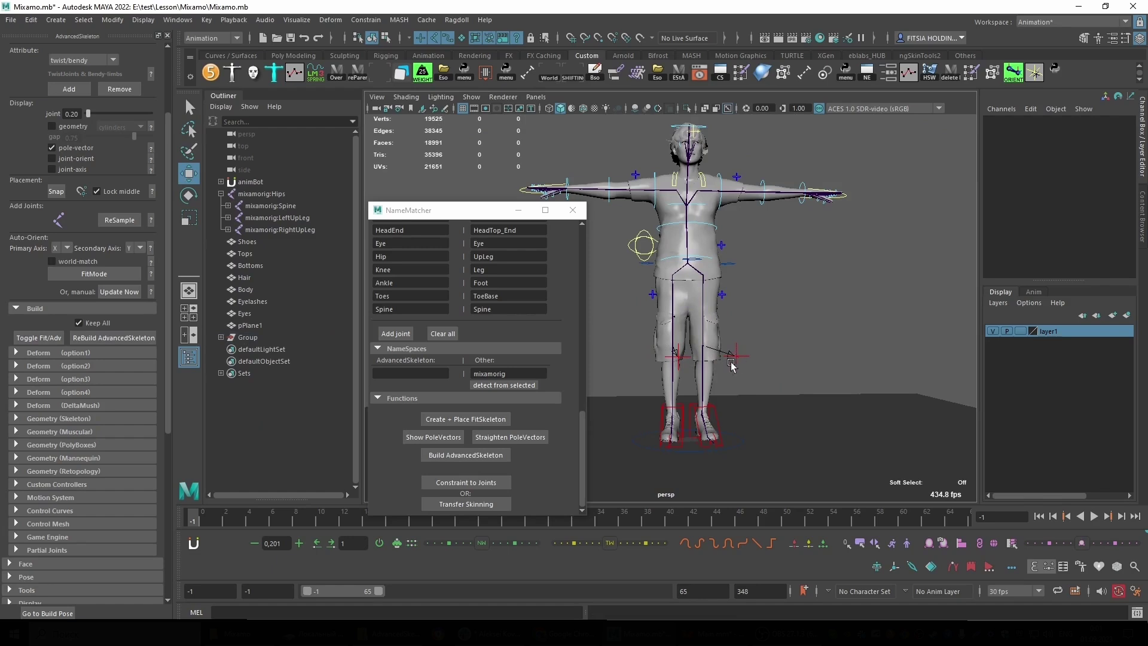
{"action": "left_click", "coordinate": [731, 364]}
{"action": "left_click", "coordinate": [678, 440]}
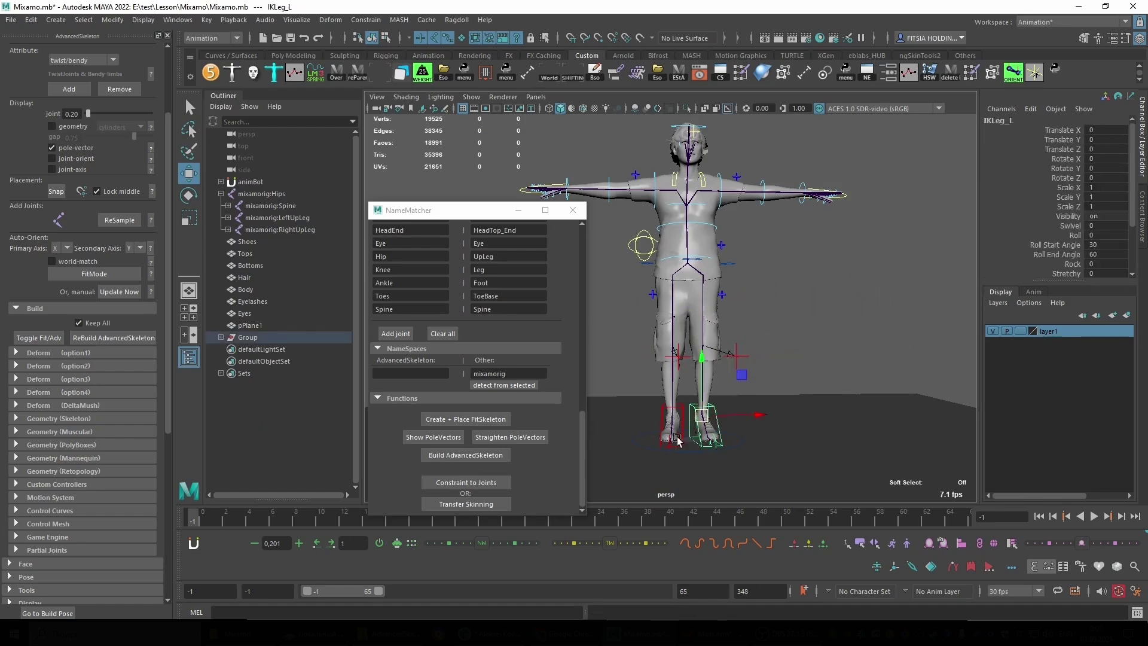
{"action": "middle_click_drag", "start_coordinate": [678, 439], "coordinate": [658, 428]}
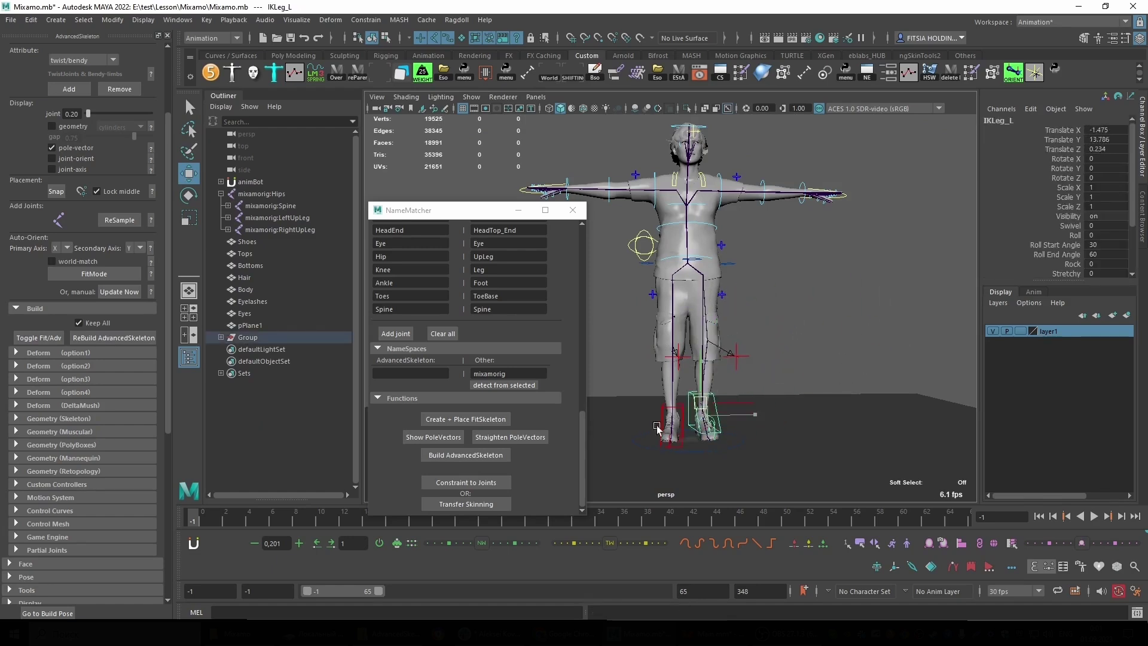
{"action": "key", "text": "ctrl+z"}
{"action": "key", "text": "ctrl+z"}
{"action": "key", "text": "ctrl+z"}
{"action": "key", "text": "ctrl+z"}
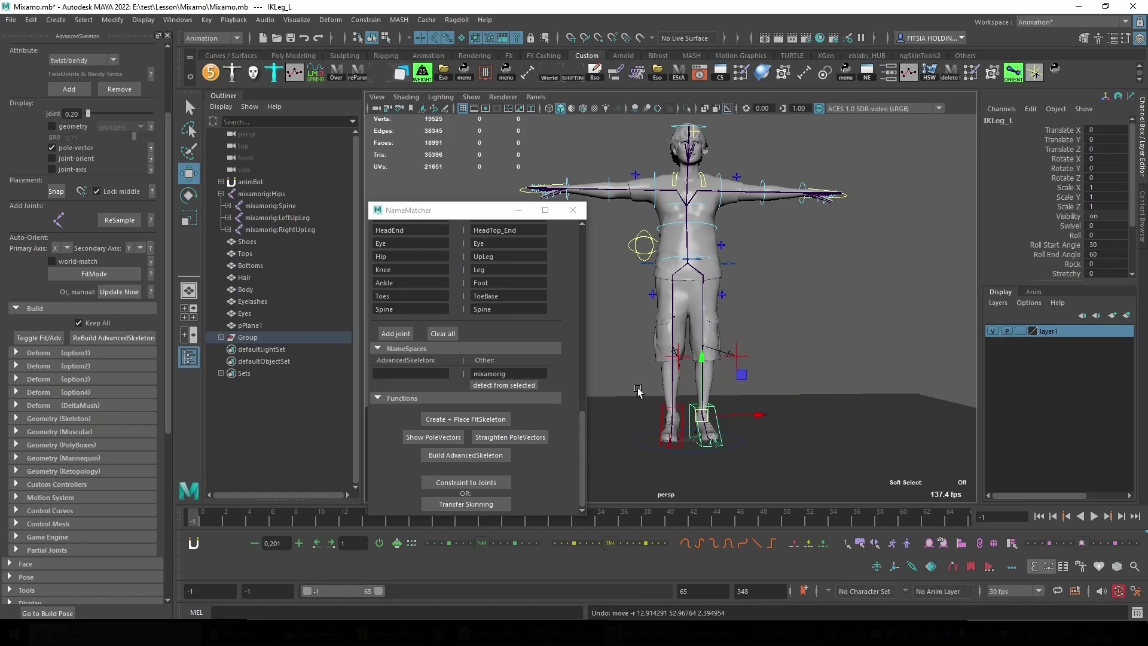
{"action": "key", "text": "ctrl+z"}
{"action": "key", "text": "ctrl+z"}
{"action": "key", "text": "ctrl+z"}
{"action": "key", "text": "ctrl+z"}
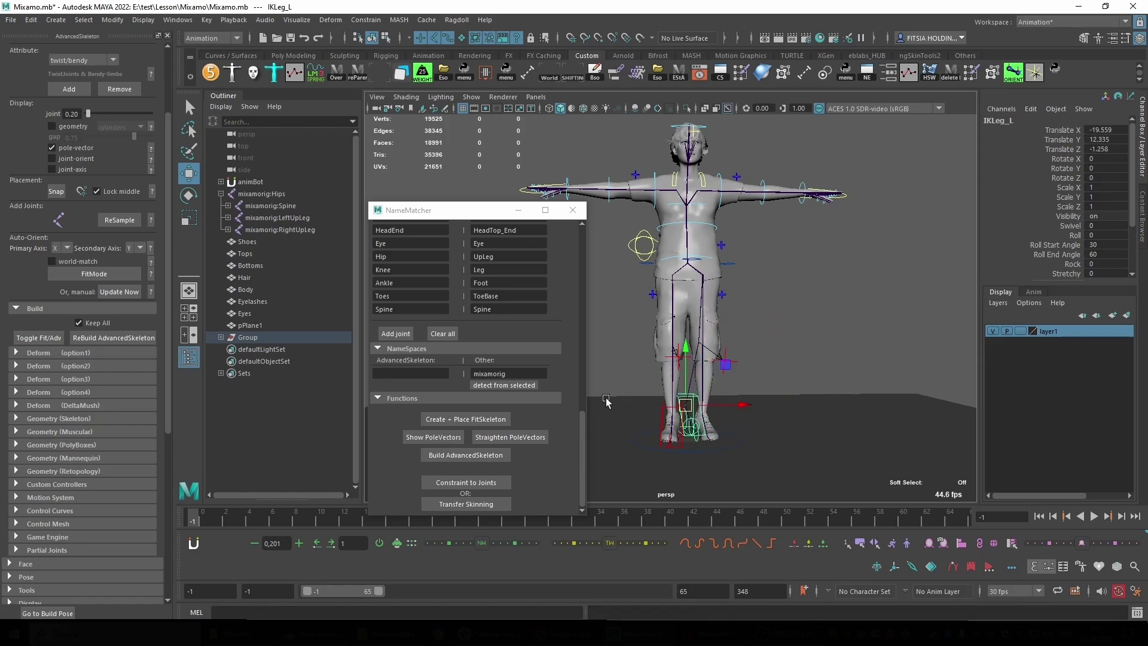
{"action": "key", "text": "ctrl+z"}
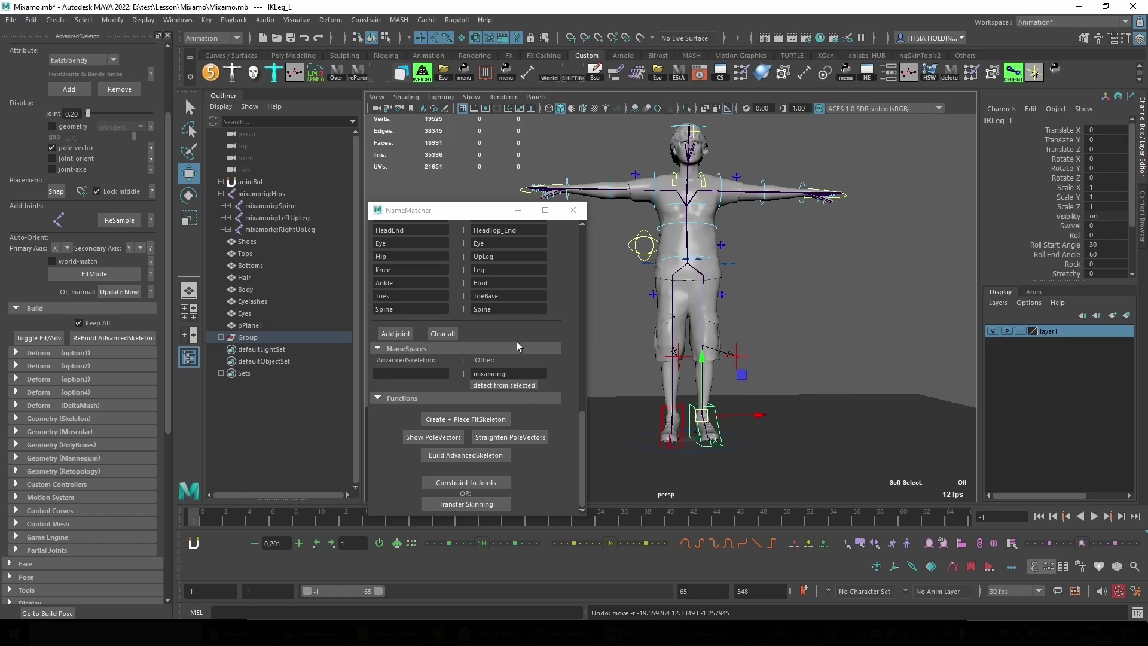
Constrain the Mixamo skeleton to the rig joints, test playback and RootX_M, and set range 0–348.
{"action": "left_click", "coordinate": [444, 483]}
{"action": "key", "text": "alt+v"}
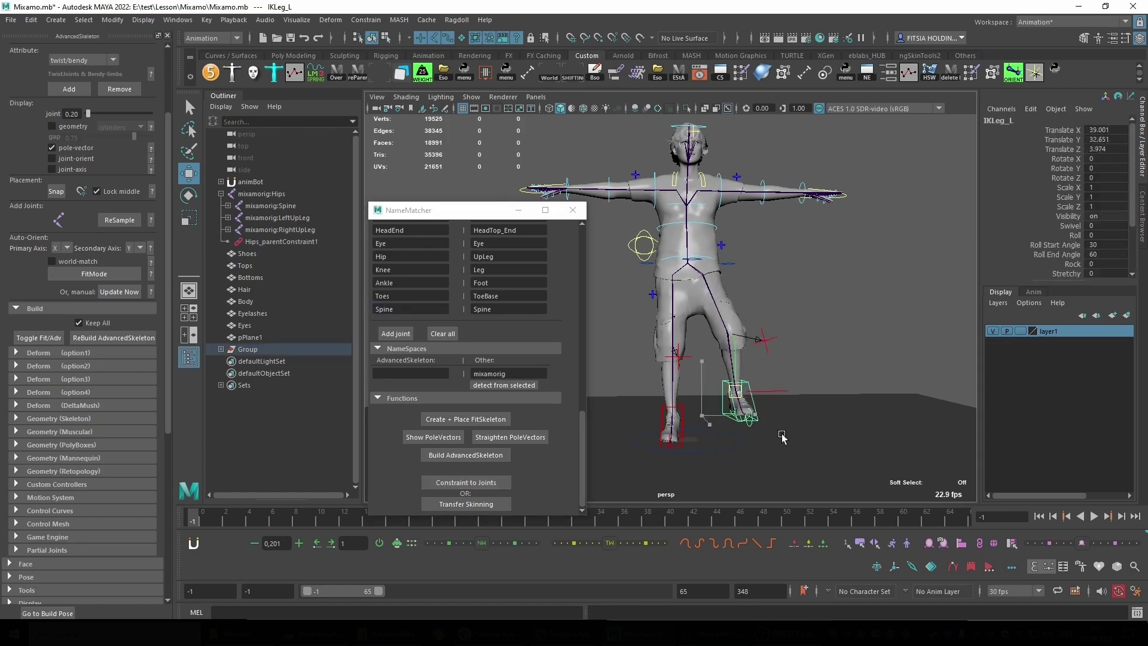
{"action": "key", "text": "alt+v"}
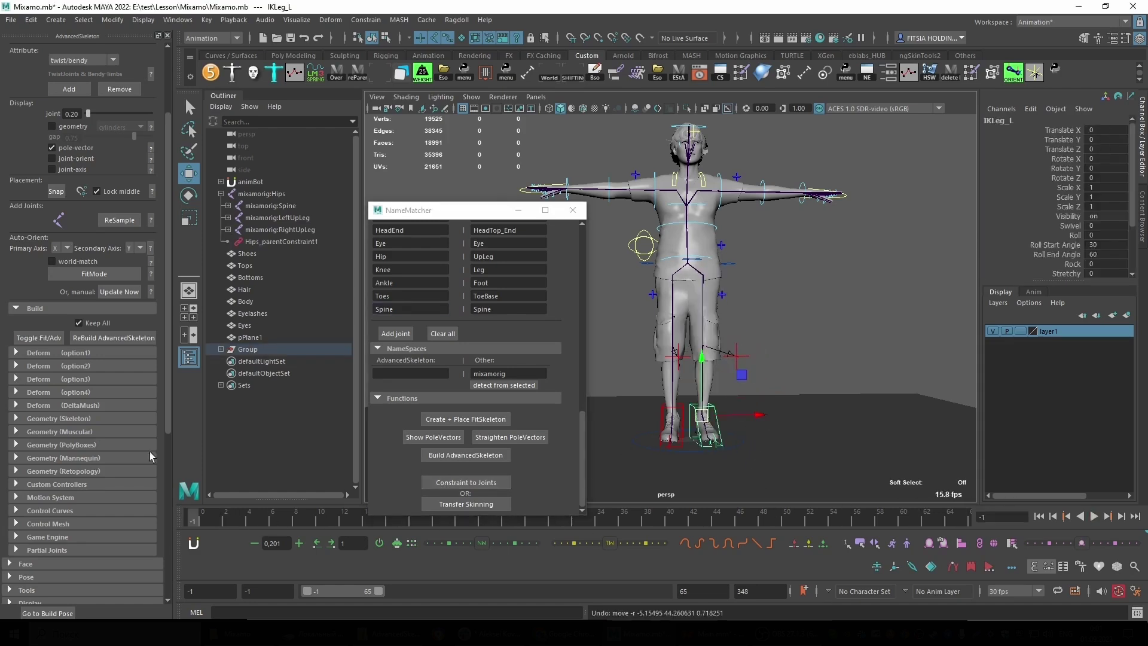
{"action": "left_click_drag", "start_coordinate": [376, 592], "coordinate": [734, 584]}
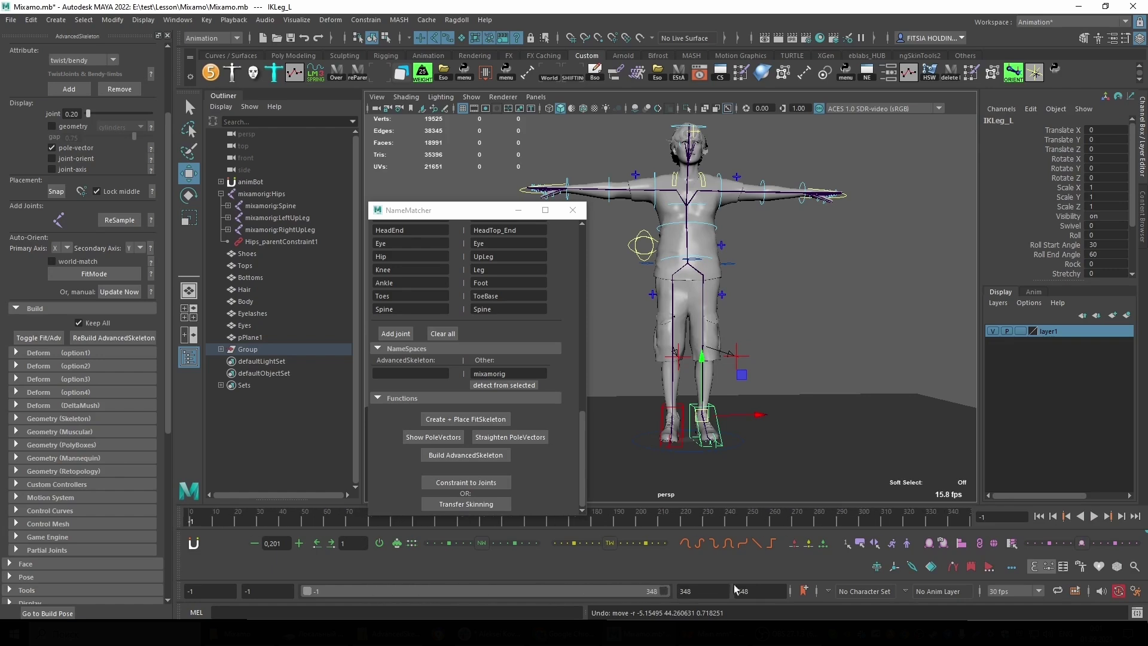
{"action": "left_click", "coordinate": [730, 265]}
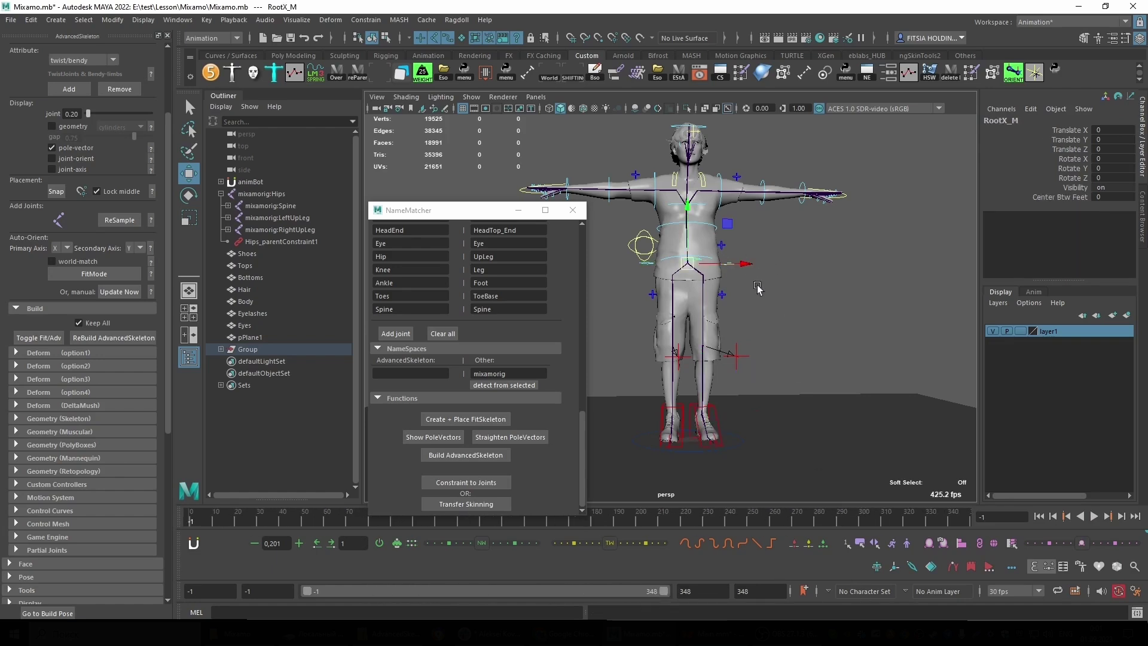
{"action": "middle_click_drag", "start_coordinate": [730, 265], "coordinate": [777, 311]}
{"action": "key", "text": "ctrl+z"}
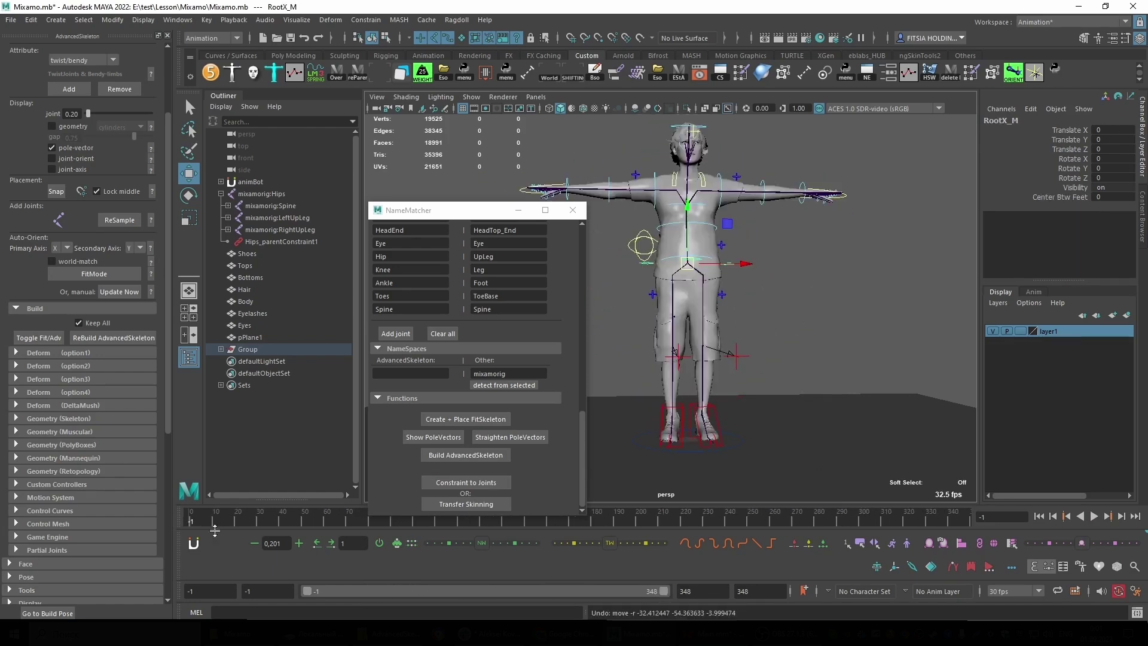
{"action": "left_click", "coordinate": [203, 592]}
{"action": "type", "text": "0"}
{"action": "key", "text": "Return"}
Select all the rig's control curves and frame the view on them.
{"action": "scroll", "coordinate": [646, 446], "scroll_direction": "down", "scroll_amount": 5}
{"action": "left_click", "coordinate": [808, 359]}
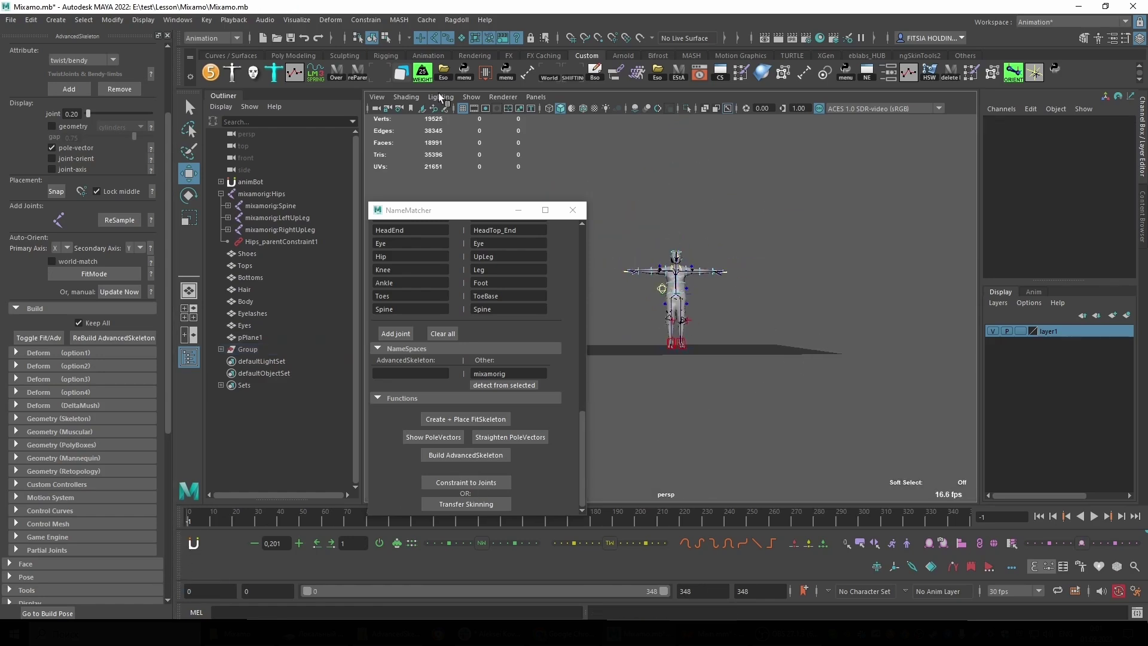
{"action": "left_click", "coordinate": [445, 38]}
{"action": "left_click_drag", "start_coordinate": [506, 136], "coordinate": [825, 430]}
{"action": "key", "text": "f"}
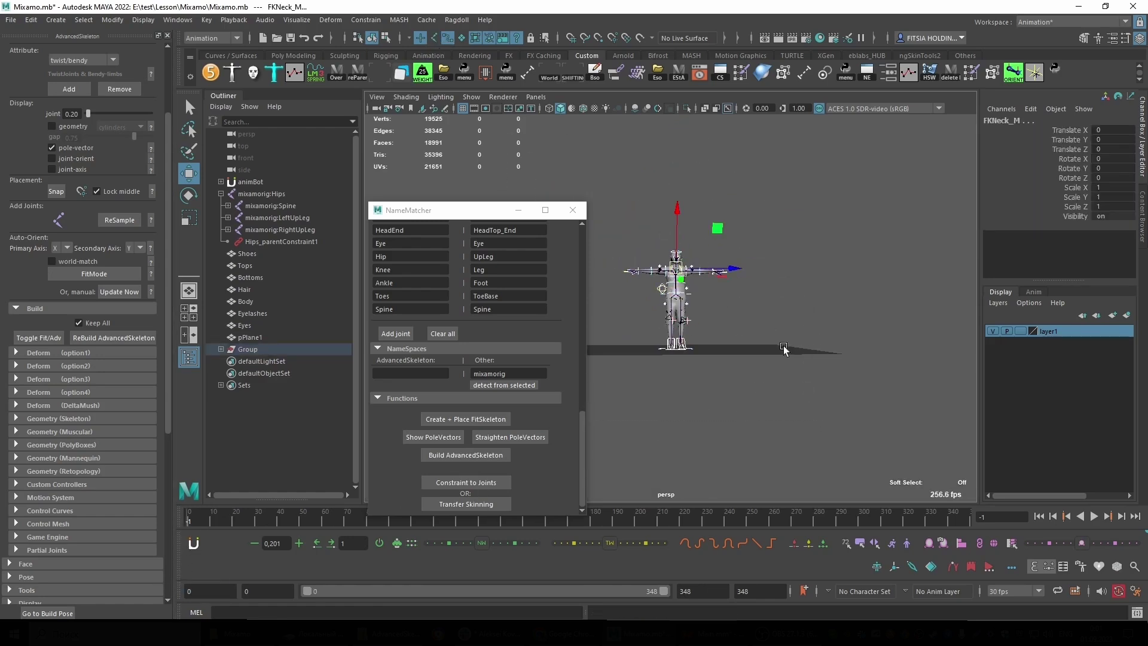
{"action": "left_click", "coordinate": [754, 359]}
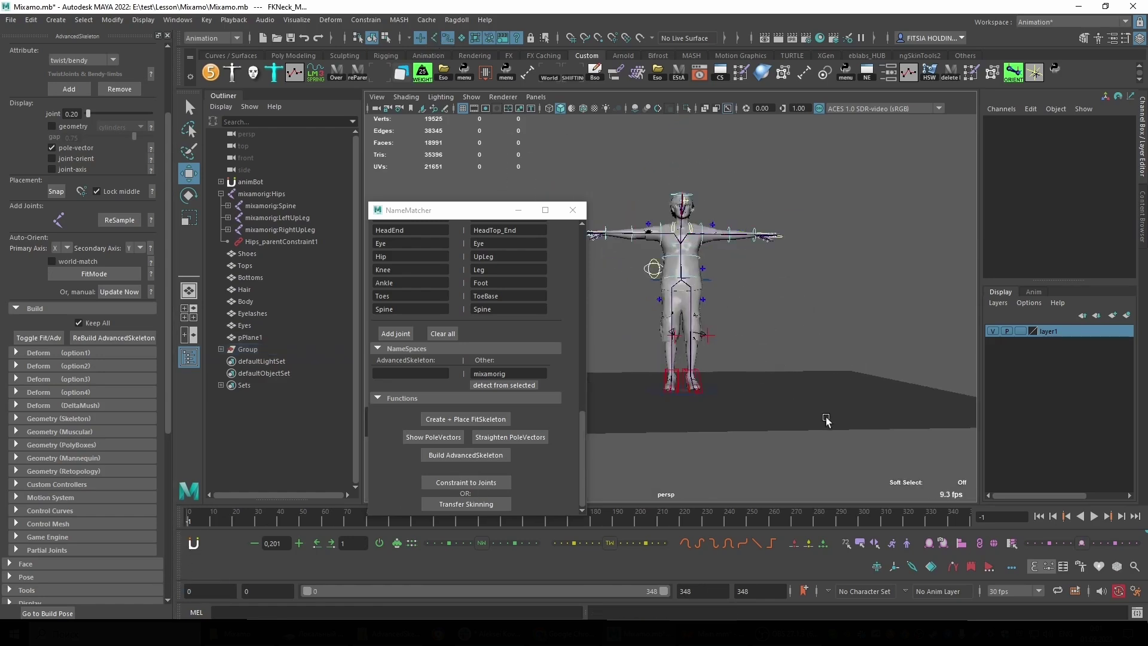